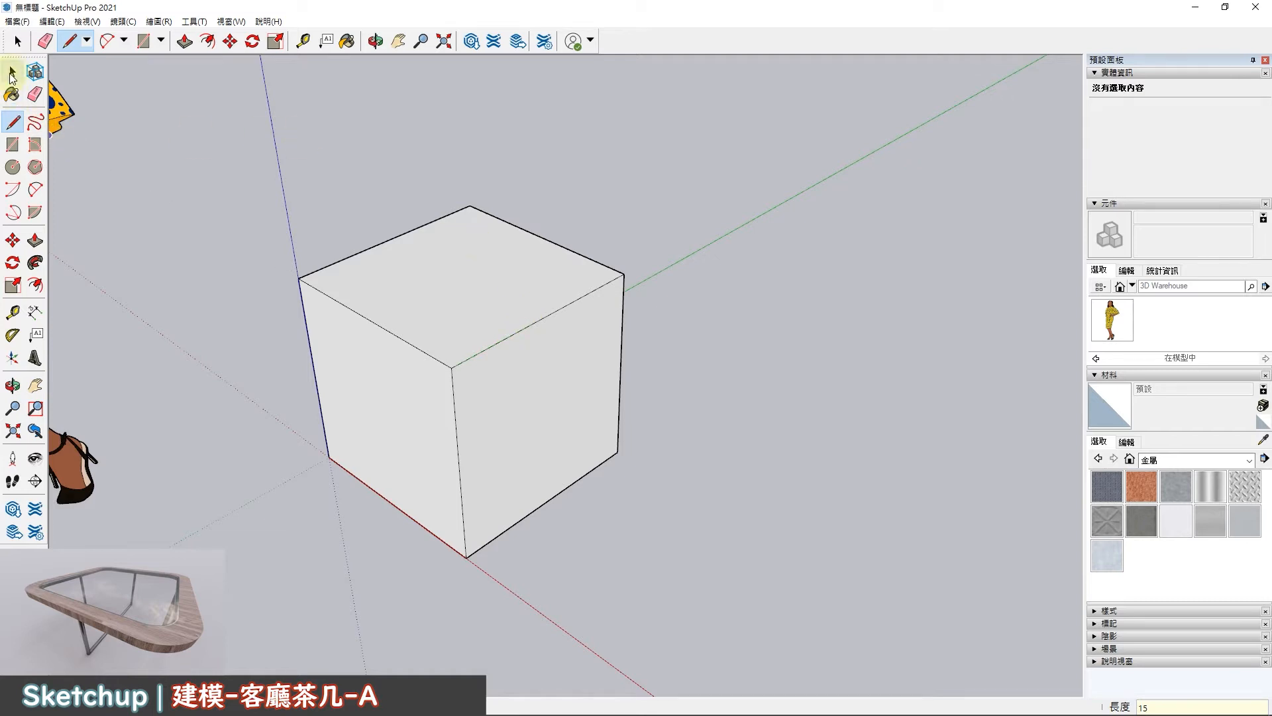
Draw a two-point arc across the front corner of the box's top face, tangent to both edges, with a chord about 21 cm.
{"action": "left_click", "coordinate": [12, 73]}
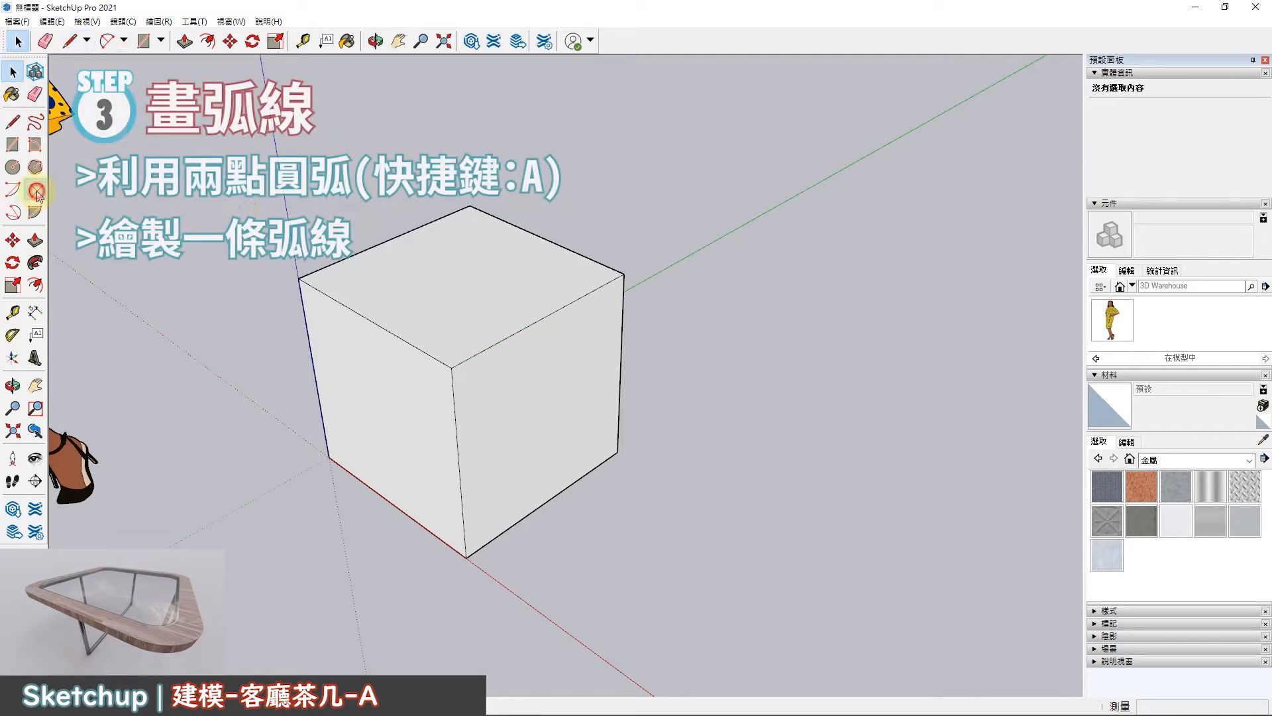
{"action": "key", "text": "a"}
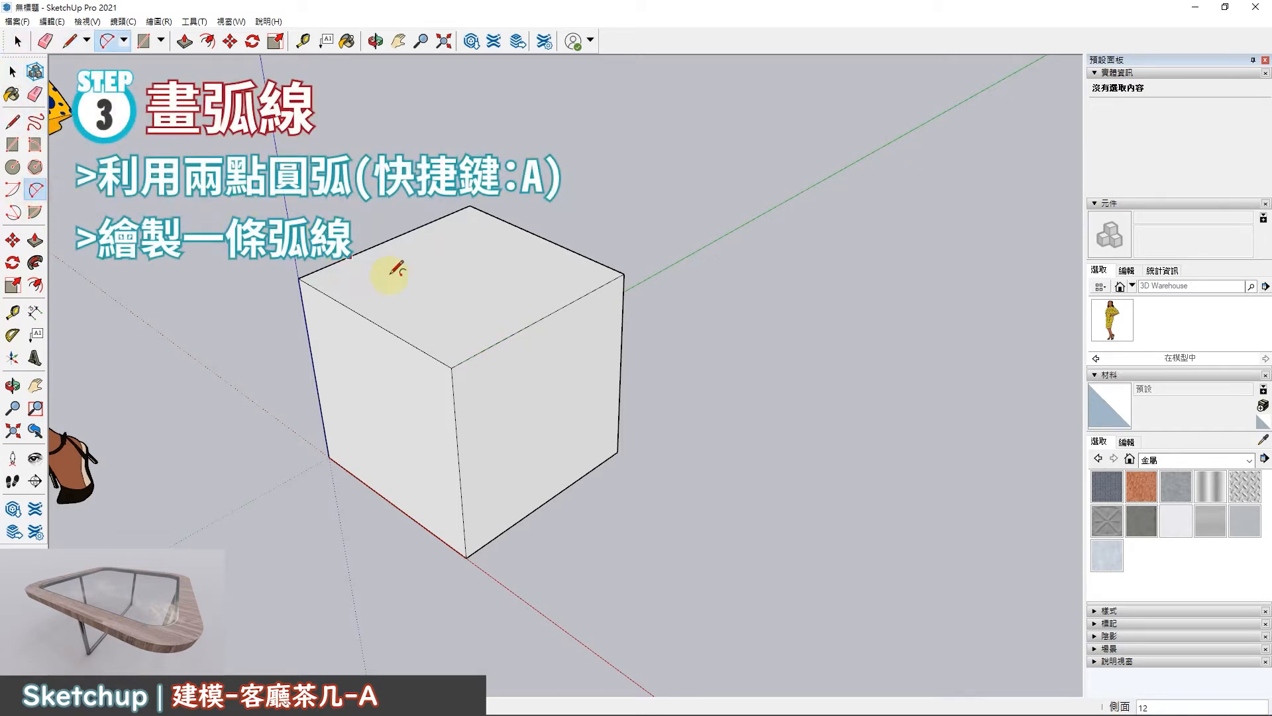
{"action": "left_click", "coordinate": [499, 342]}
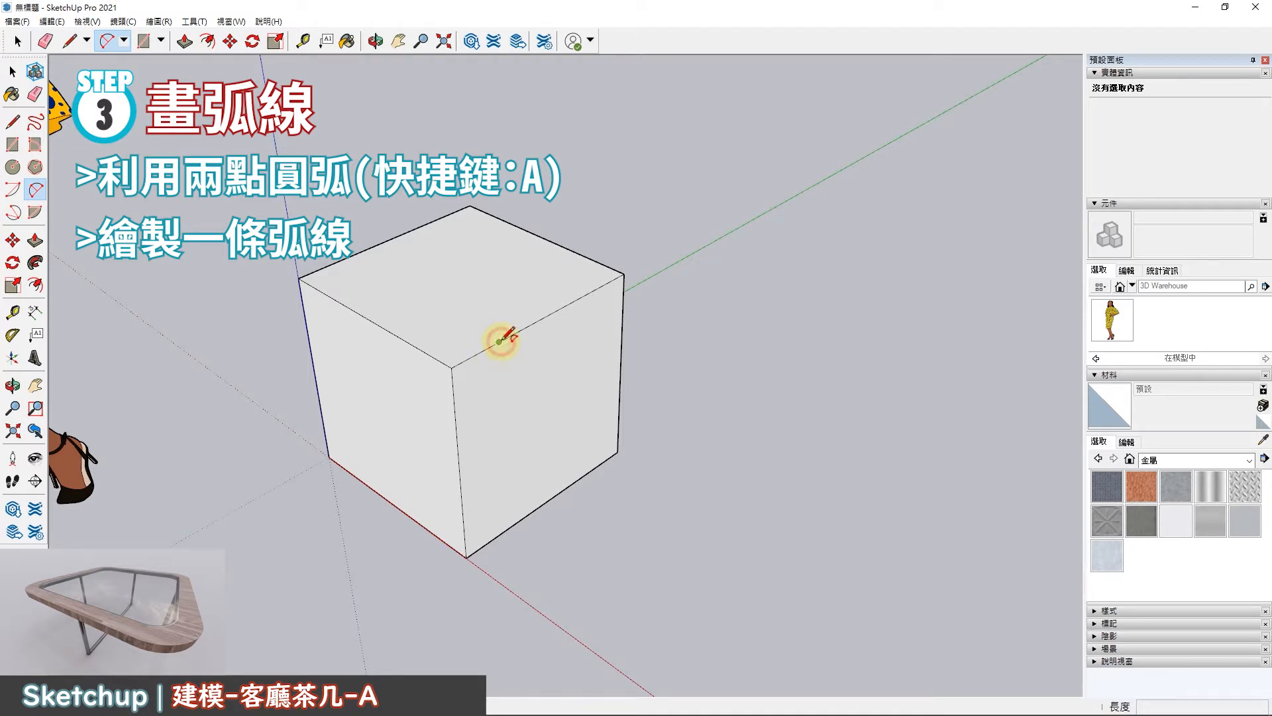
{"action": "left_click", "coordinate": [408, 342]}
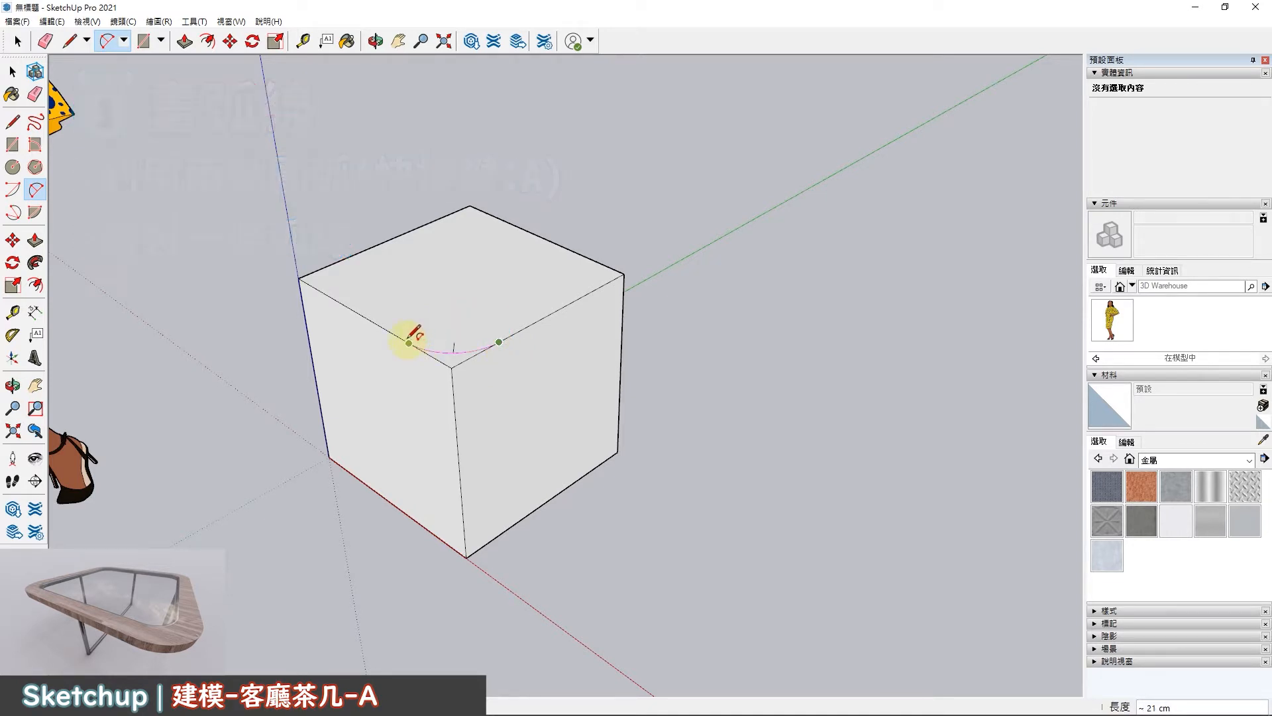
{"action": "left_click", "coordinate": [406, 342]}
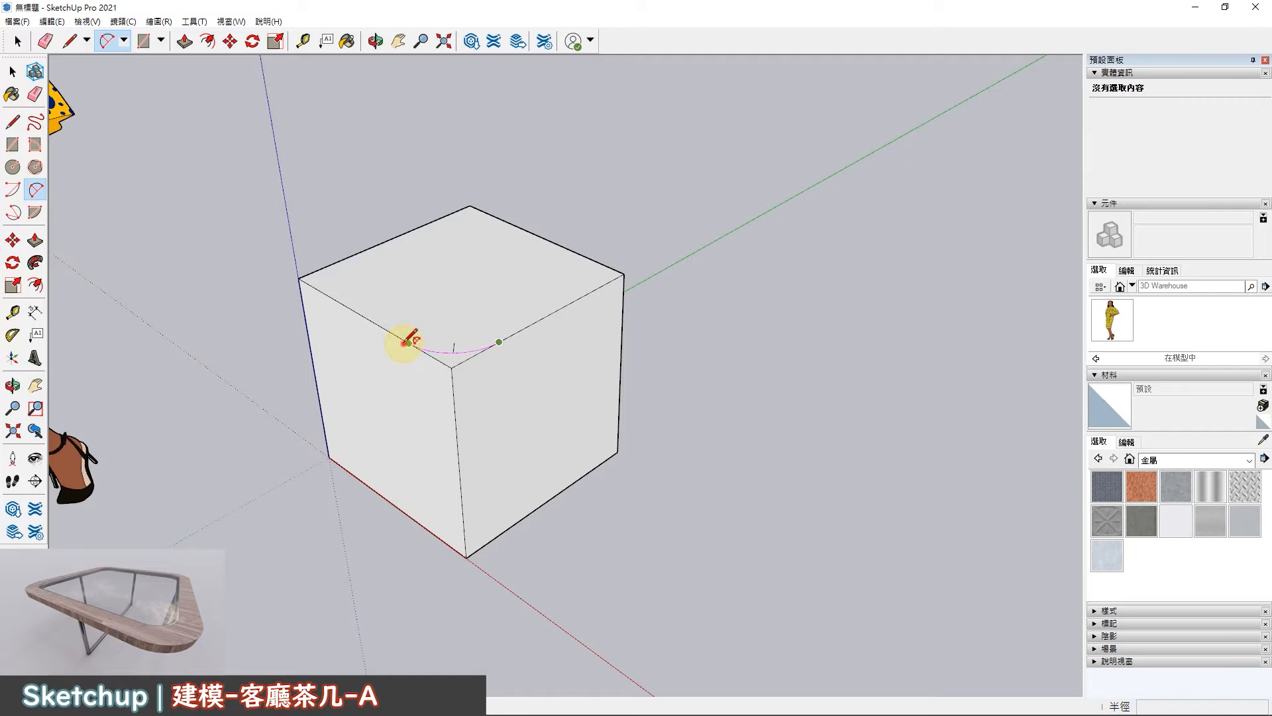
Push the small corner face outside the arc down 60 cm through the box to round its vertical corner.
{"action": "middle_click_drag", "start_coordinate": [484, 313], "coordinate": [512, 313]}
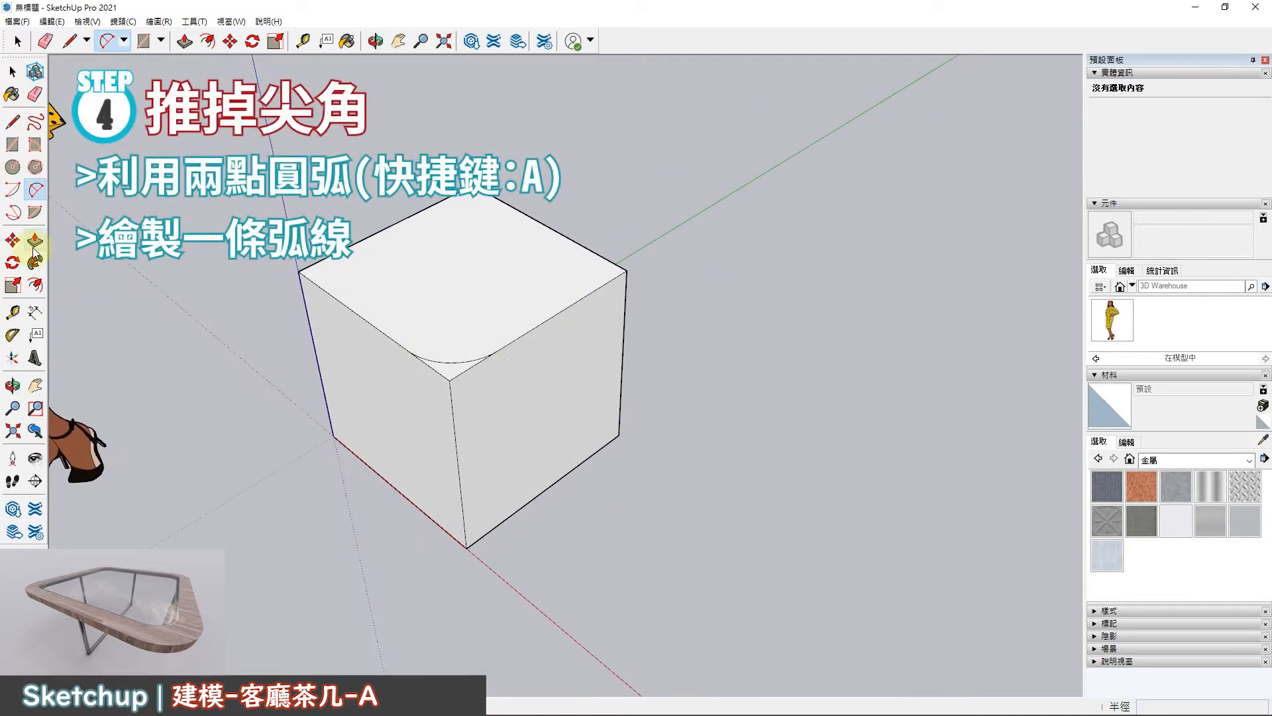
{"action": "left_click", "coordinate": [35, 242]}
{"action": "left_click", "coordinate": [448, 366]}
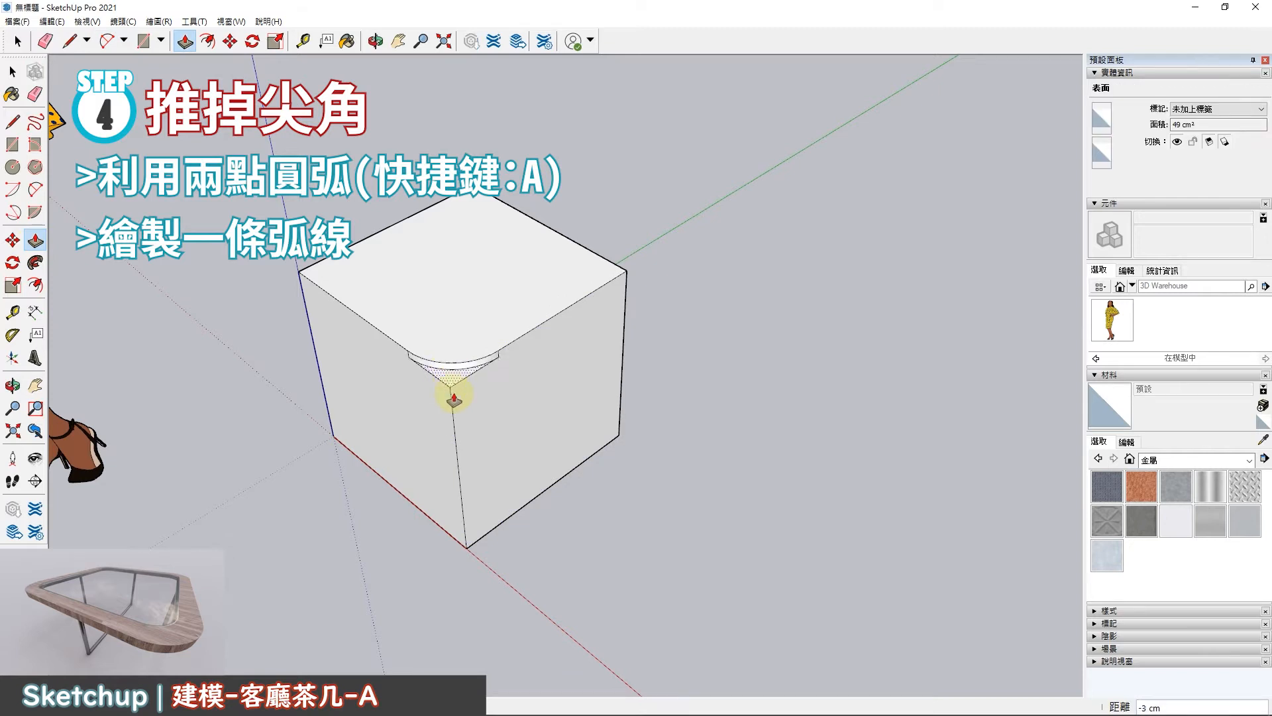
{"action": "left_click", "coordinate": [455, 564]}
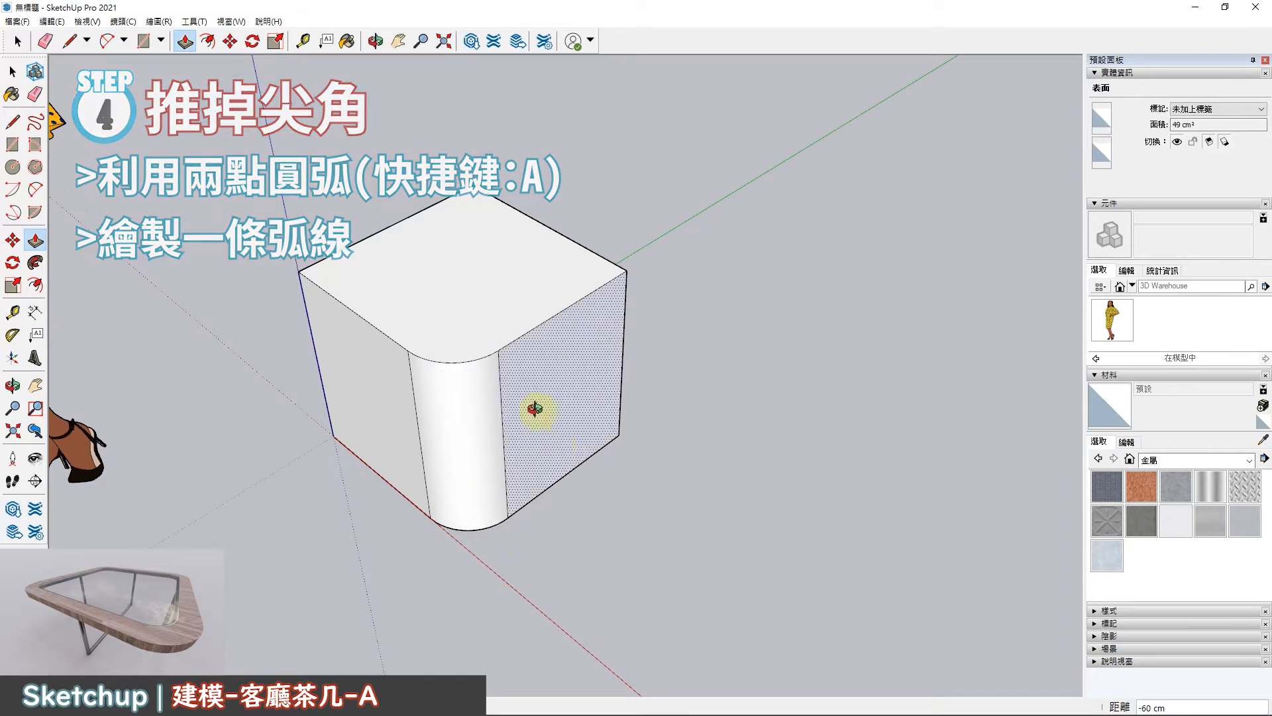
Soften the two vertical edges beside the rounded corner with the Eraser.
{"action": "middle_click_drag", "start_coordinate": [535, 408], "coordinate": [335, 346]}
{"action": "left_click", "coordinate": [13, 70]}
{"action": "middle_click_drag", "start_coordinate": [504, 237], "coordinate": [556, 307]}
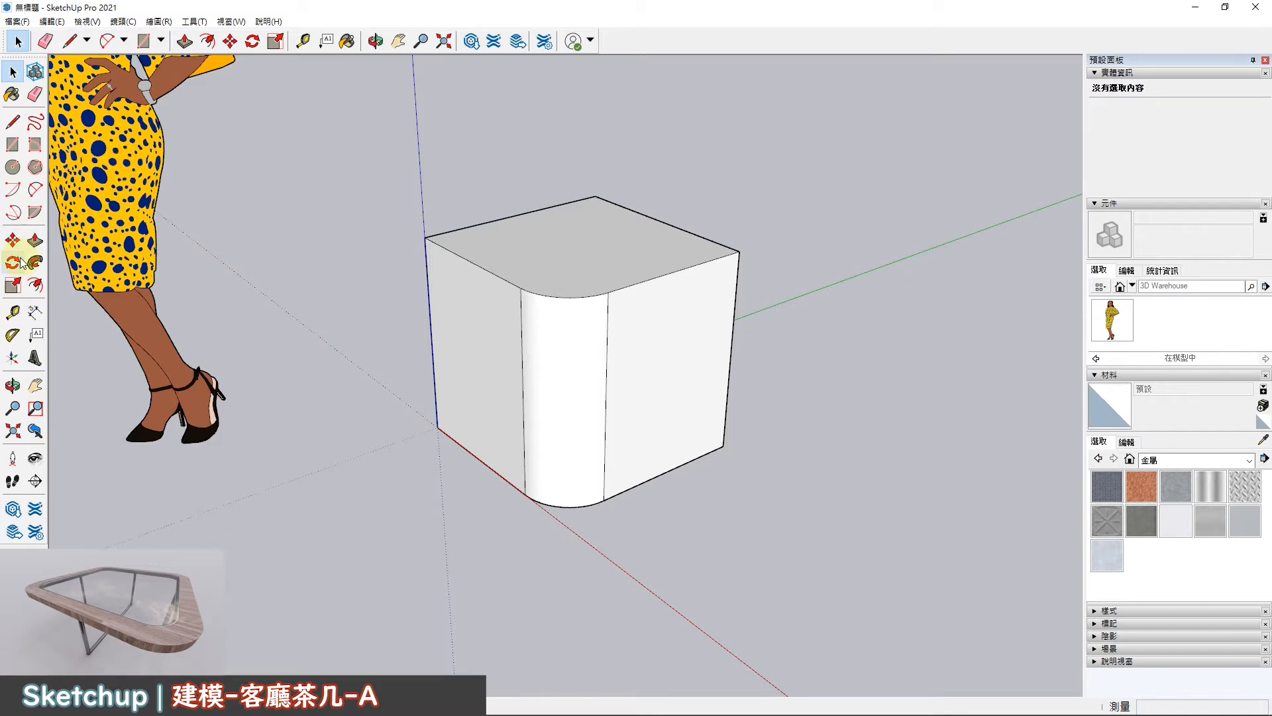
{"action": "left_click", "coordinate": [42, 91]}
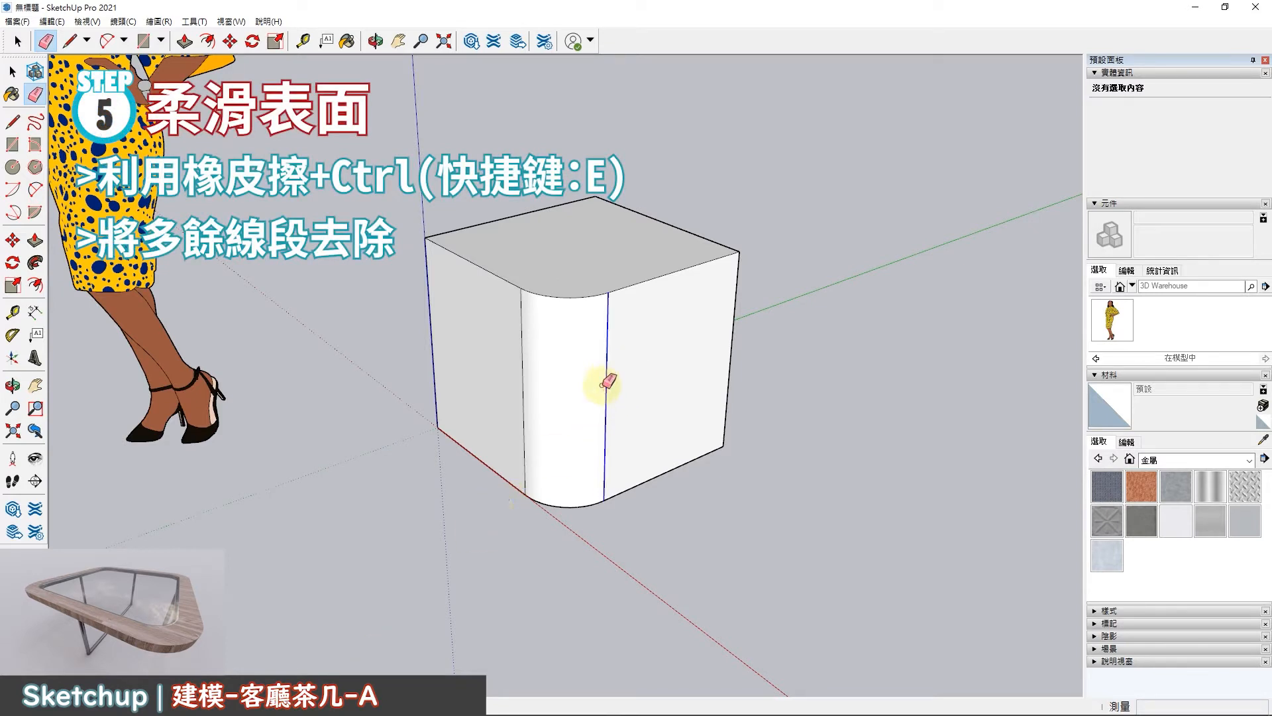
{"action": "left_click_drag", "start_coordinate": [518, 377], "coordinate": [511, 369], "text": "ctrl"}
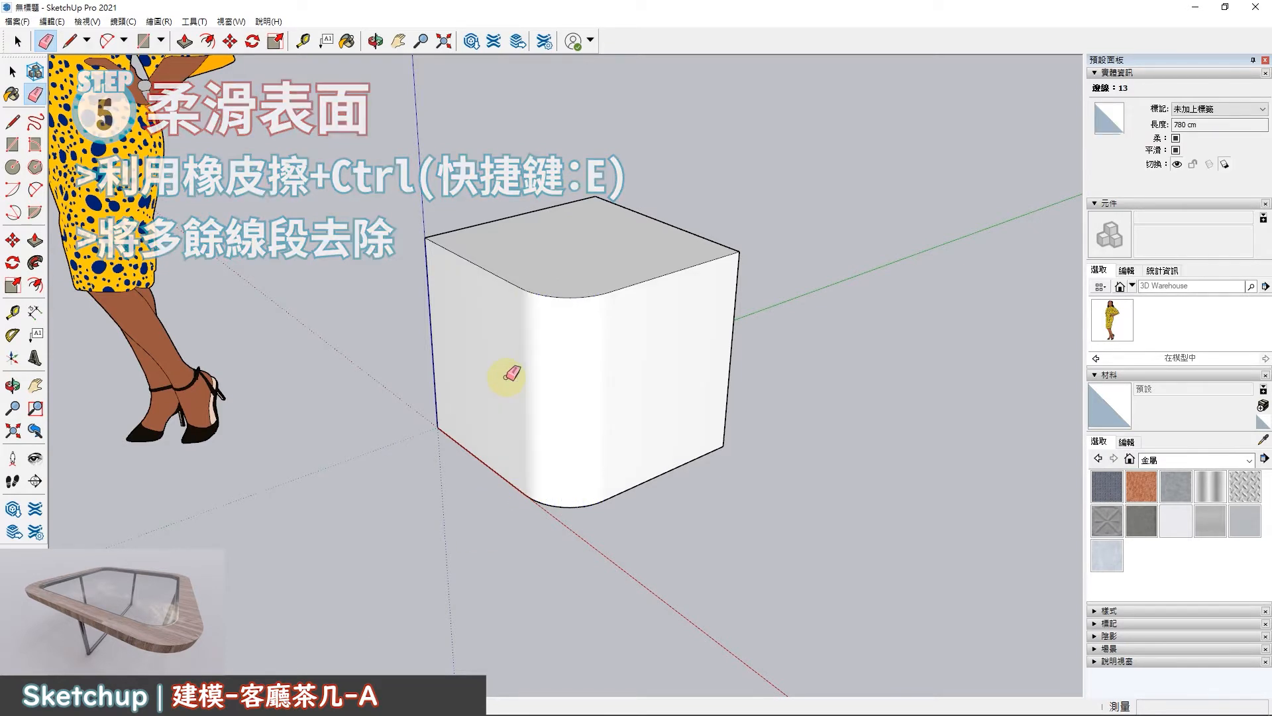
Check how the side and top faces select, and soften the top face's front edges, including the rounded corner.
{"action": "mouse_move", "coordinate": [605, 406]}
{"action": "middle_mouse_down"}
{"action": "mouse_move", "coordinate": [494, 406]}
{"action": "mouse_move", "coordinate": [650, 434]}
{"action": "middle_mouse_up"}
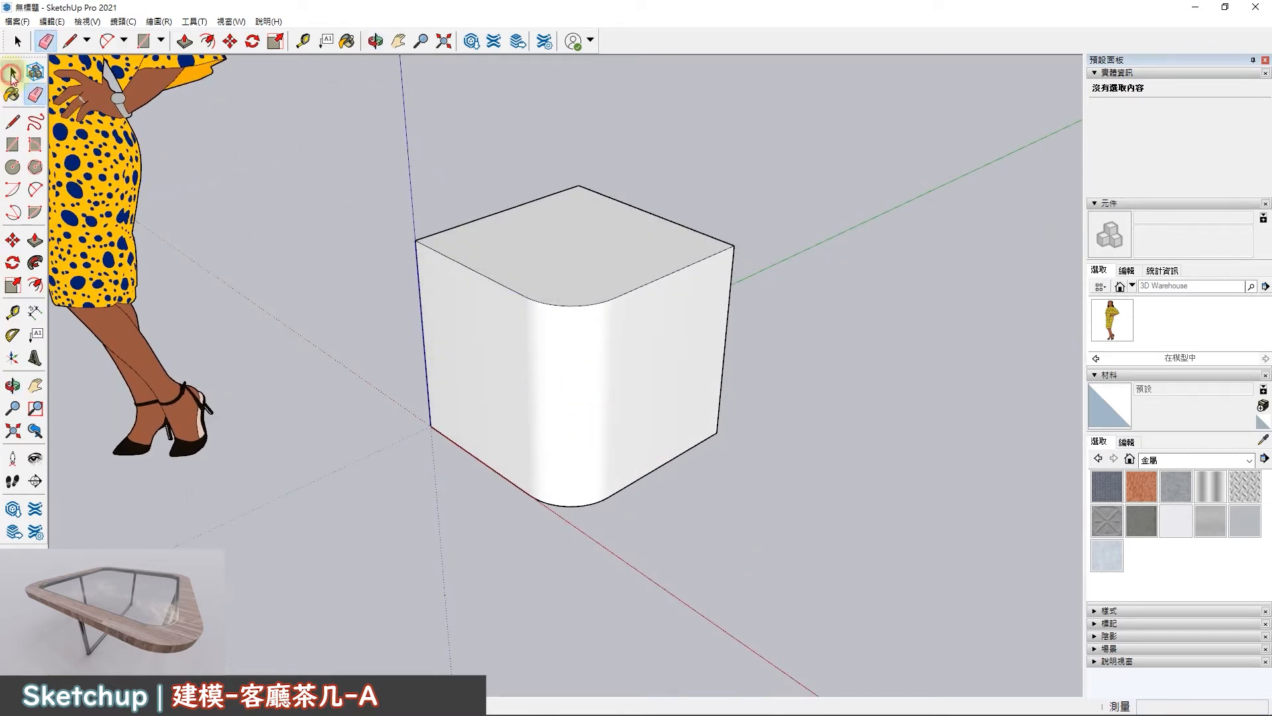
{"action": "left_click", "coordinate": [12, 72]}
{"action": "left_click", "coordinate": [563, 398]}
{"action": "mouse_move", "coordinate": [619, 377]}
{"action": "middle_mouse_down"}
{"action": "mouse_move", "coordinate": [553, 346]}
{"action": "mouse_move", "coordinate": [599, 372]}
{"action": "middle_mouse_up"}
{"action": "left_click", "coordinate": [589, 251]}
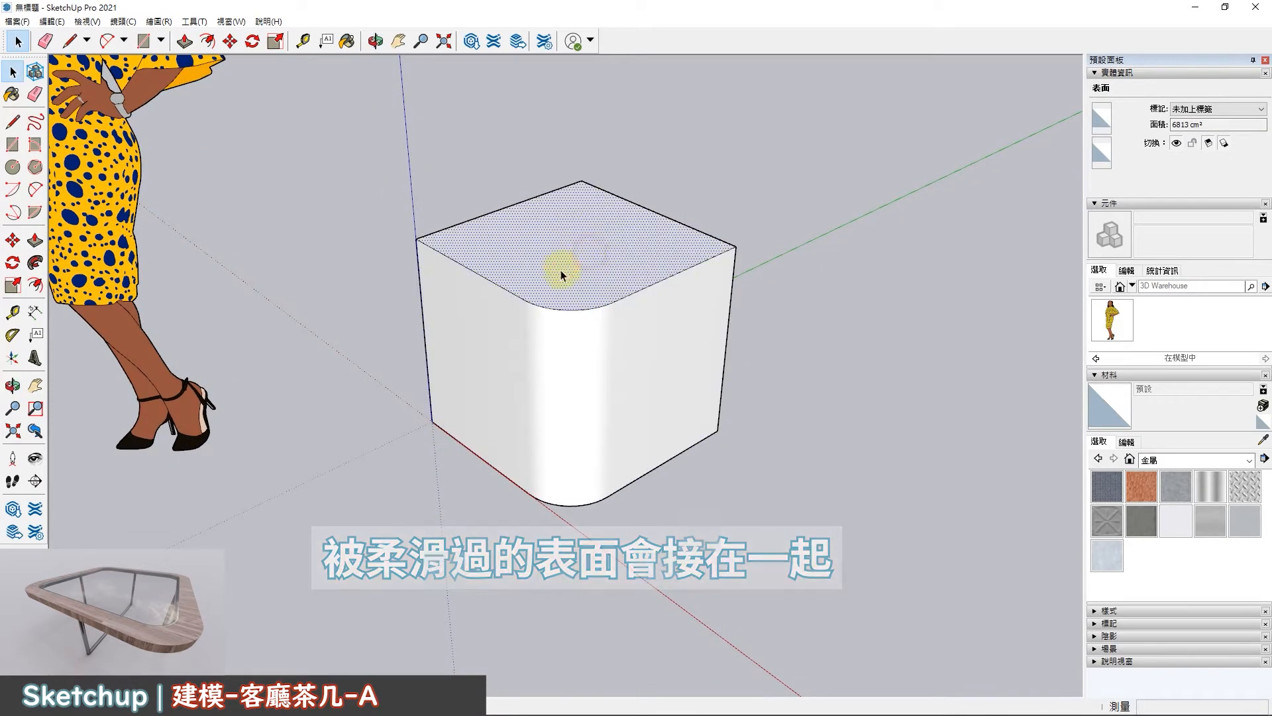
{"action": "left_click", "coordinate": [37, 96]}
{"action": "mouse_move", "coordinate": [602, 276]}
{"action": "left_mouse_down", "text": "ctrl"}
{"action": "mouse_move", "coordinate": [605, 312]}
{"action": "mouse_move", "coordinate": [633, 292]}
{"action": "mouse_move", "coordinate": [513, 278]}
{"action": "left_mouse_up", "text": "ctrl"}
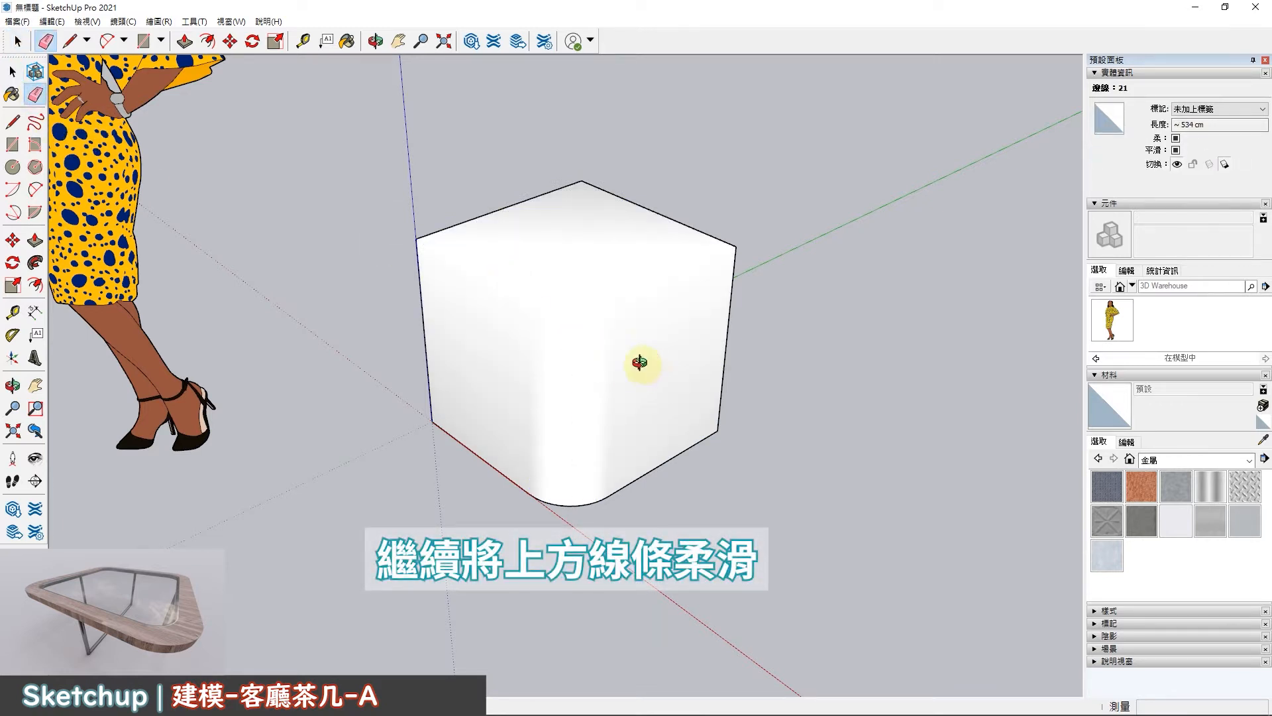
Delete the joined, softened surface covering the box's top and front sides.
{"action": "middle_click_drag", "start_coordinate": [639, 362], "coordinate": [556, 347]}
{"action": "key", "text": "space"}
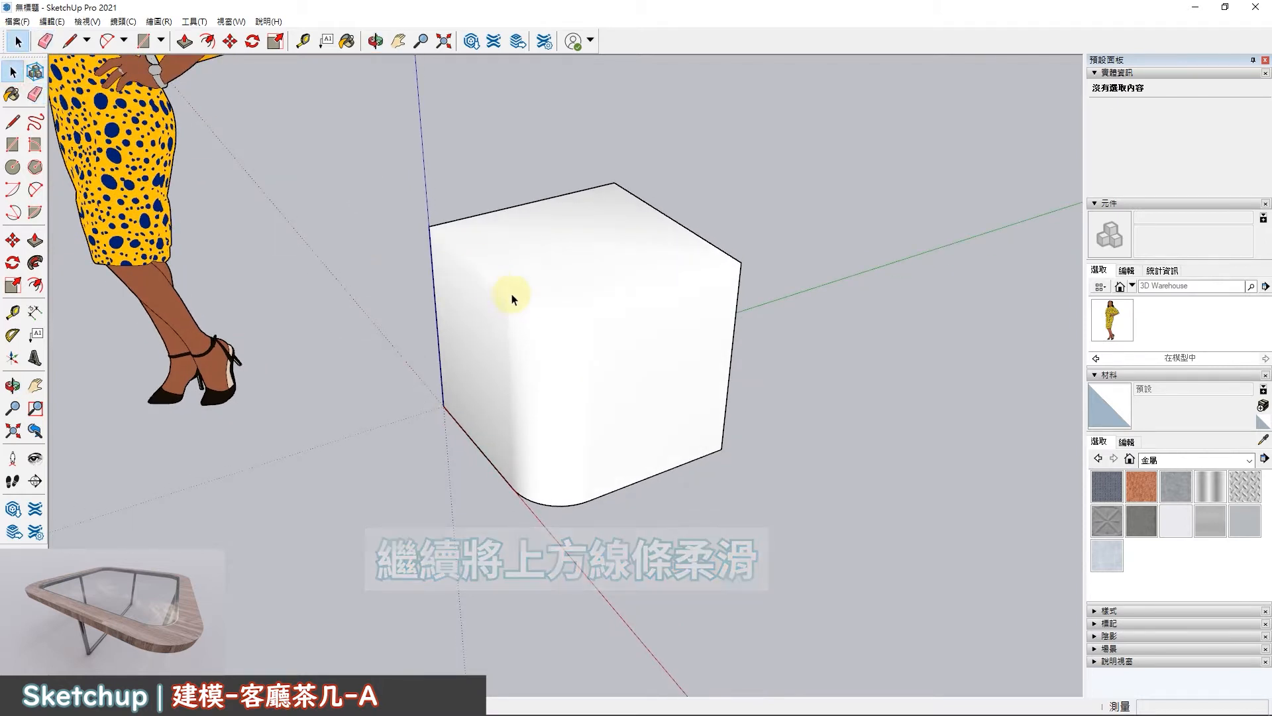
{"action": "left_click", "coordinate": [556, 284]}
{"action": "middle_click_drag", "start_coordinate": [619, 329], "coordinate": [599, 367]}
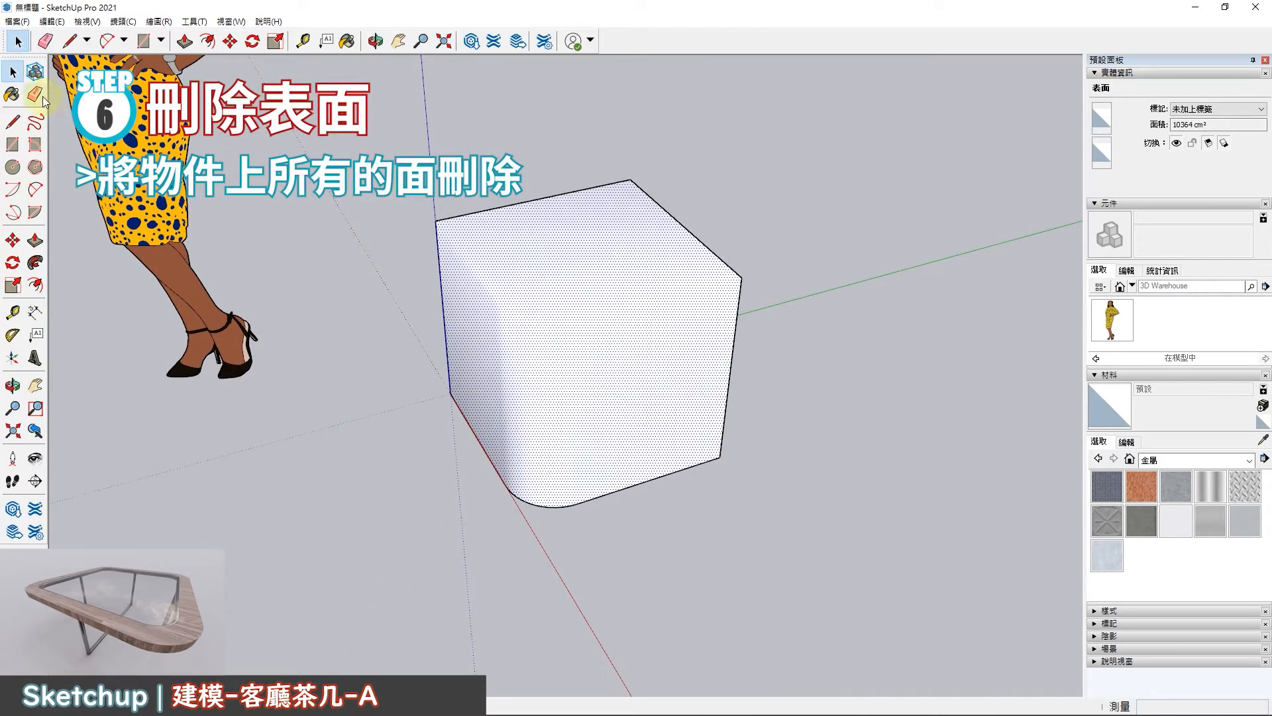
{"action": "key", "text": "Delete"}
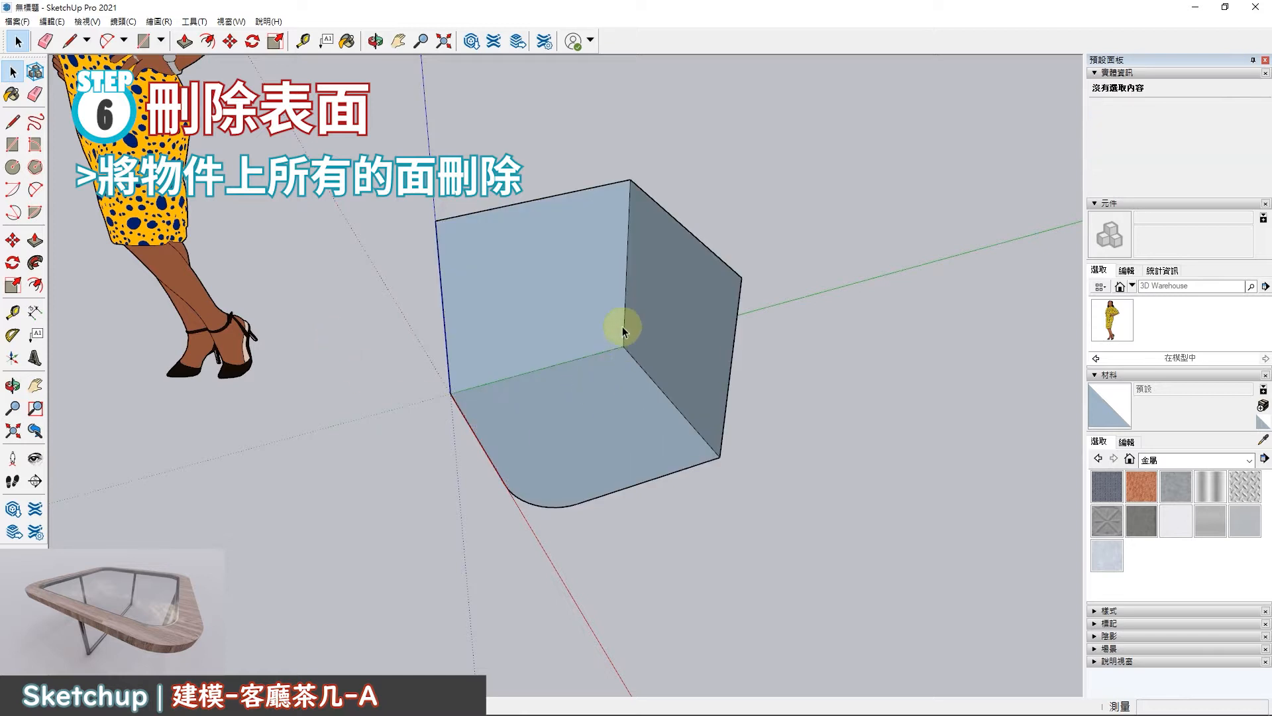
Delete the two remaining back faces and the bottom face so only the edges are kept.
{"action": "left_click", "coordinate": [578, 275]}
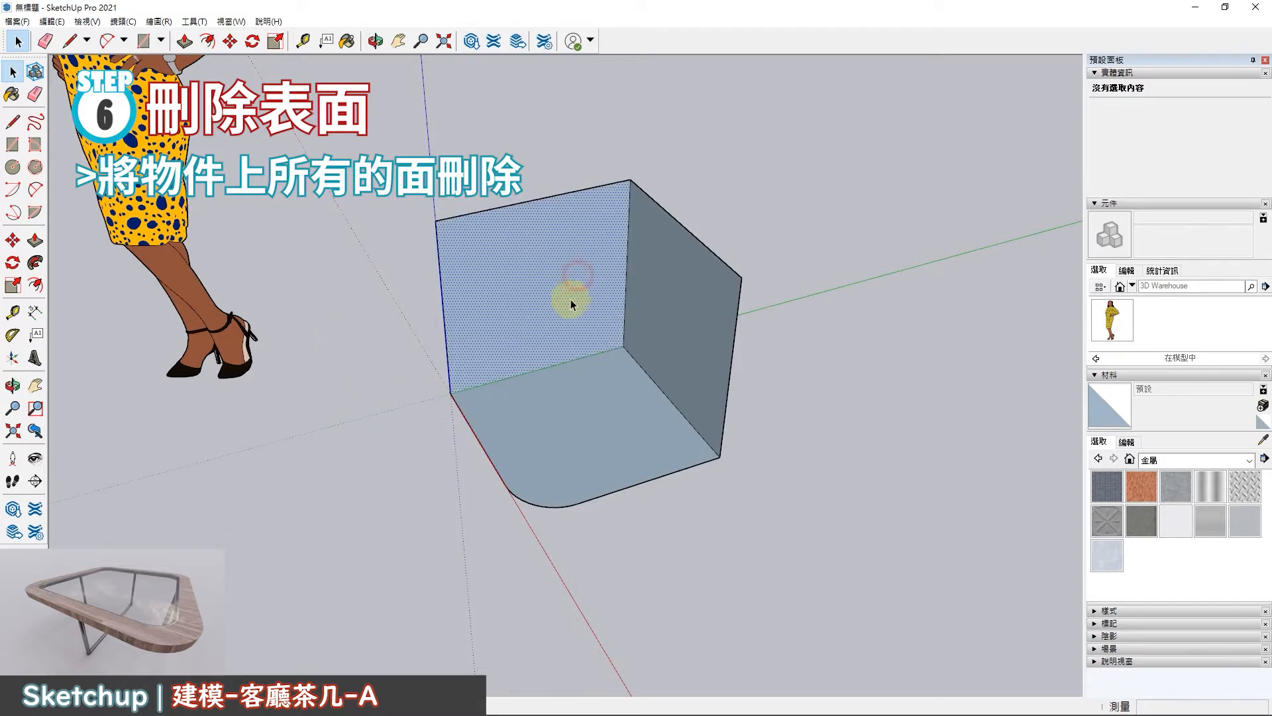
{"action": "key", "text": "Delete"}
{"action": "left_click", "coordinate": [676, 315]}
{"action": "key", "text": "Delete"}
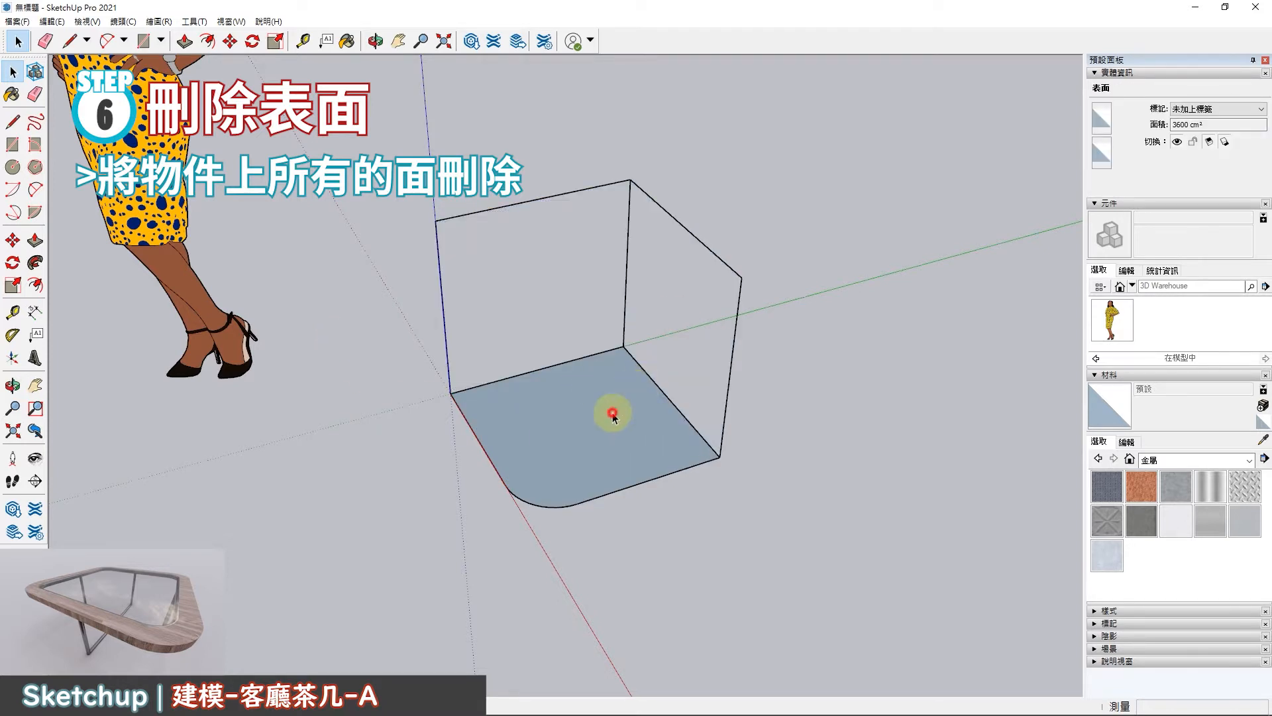
{"action": "left_click", "coordinate": [605, 413]}
{"action": "key", "text": "Delete"}
Delete the three extra edges that meet at the frame's rear bottom corner.
{"action": "middle_click_drag", "start_coordinate": [655, 390], "coordinate": [628, 323]}
{"action": "left_click_drag", "start_coordinate": [628, 324], "coordinate": [652, 369]}
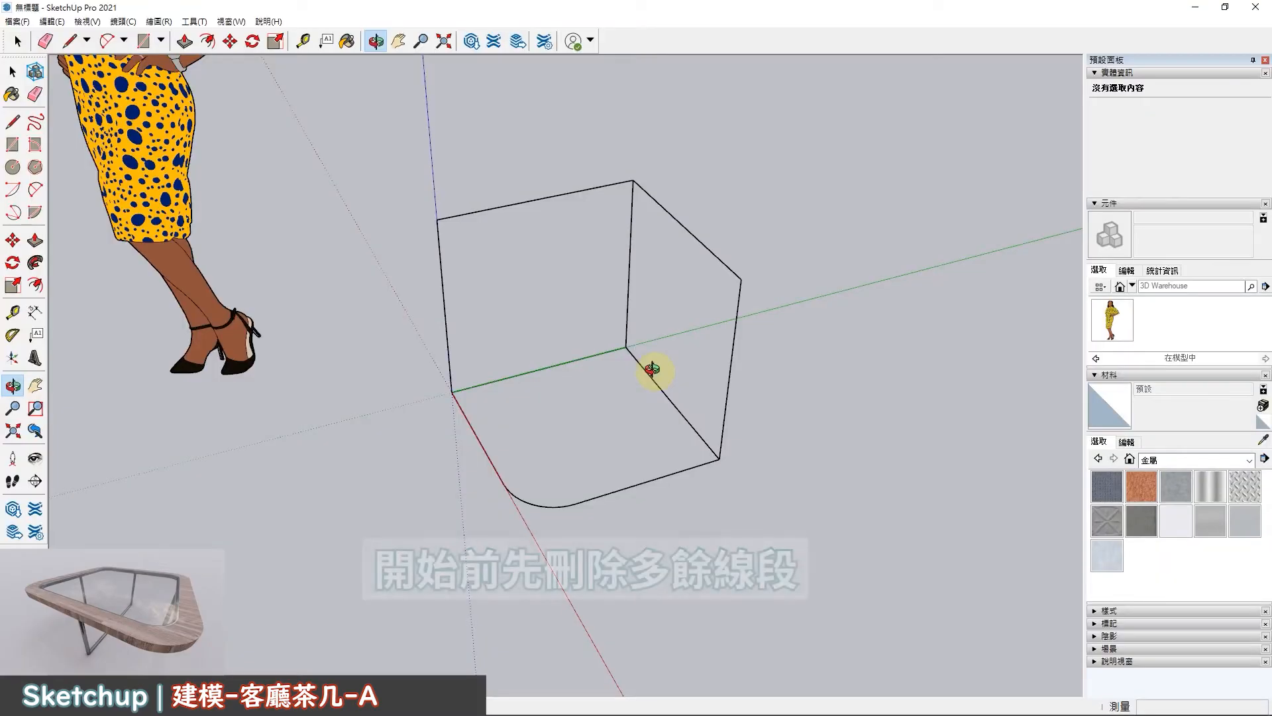
{"action": "key", "text": "space"}
{"action": "left_click_drag", "start_coordinate": [517, 433], "coordinate": [516, 433]}
{"action": "key", "text": "Delete"}
{"action": "middle_click_drag", "start_coordinate": [583, 392], "coordinate": [690, 379]}
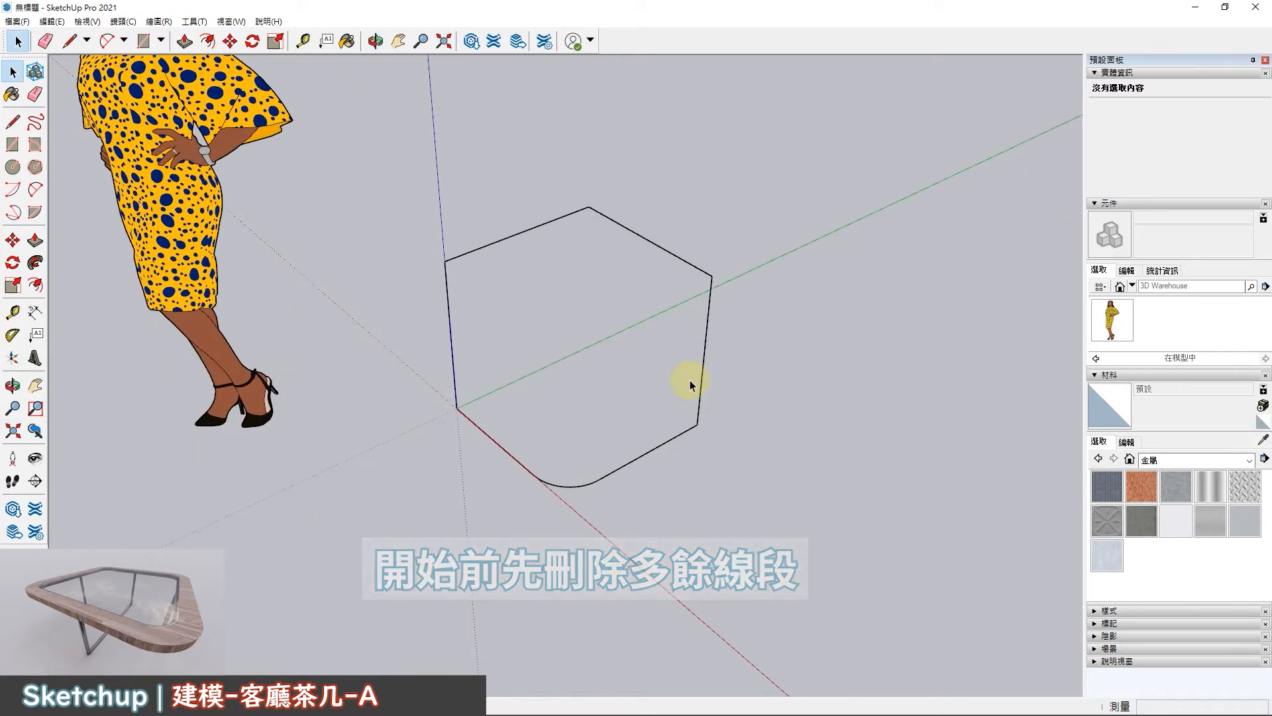
Turn the whole remaining edge frame into a component named 底座.
{"action": "middle_click_drag", "start_coordinate": [732, 376], "coordinate": [758, 196]}
{"action": "left_click", "coordinate": [578, 530]}
{"action": "left_click", "coordinate": [600, 476]}
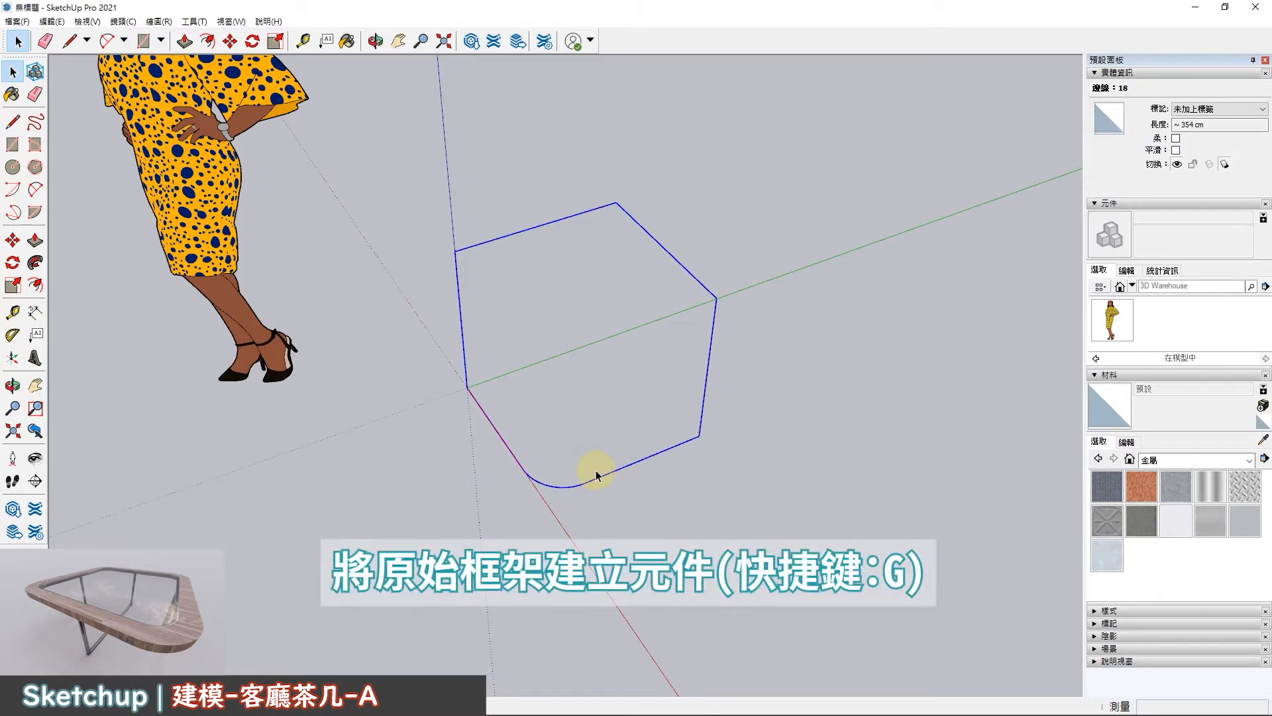
{"action": "key", "text": "g"}
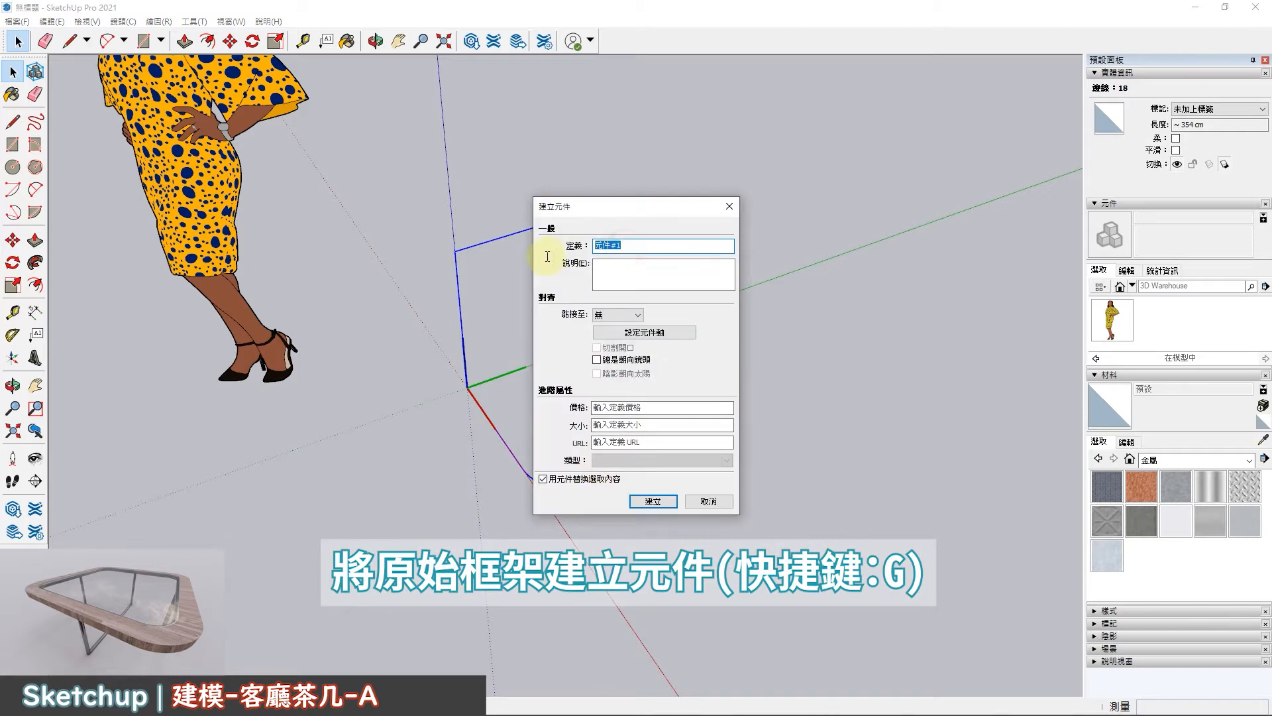
{"action": "type", "text": "底座"}
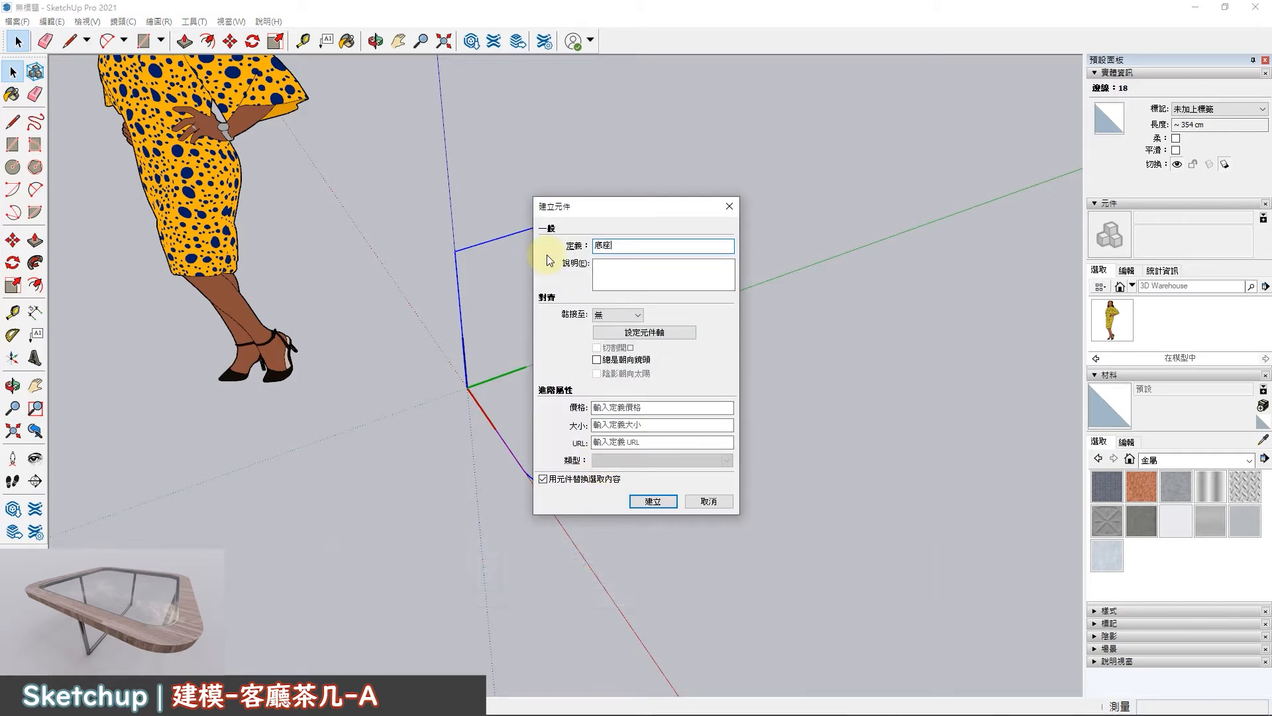
{"action": "left_click", "coordinate": [646, 502]}
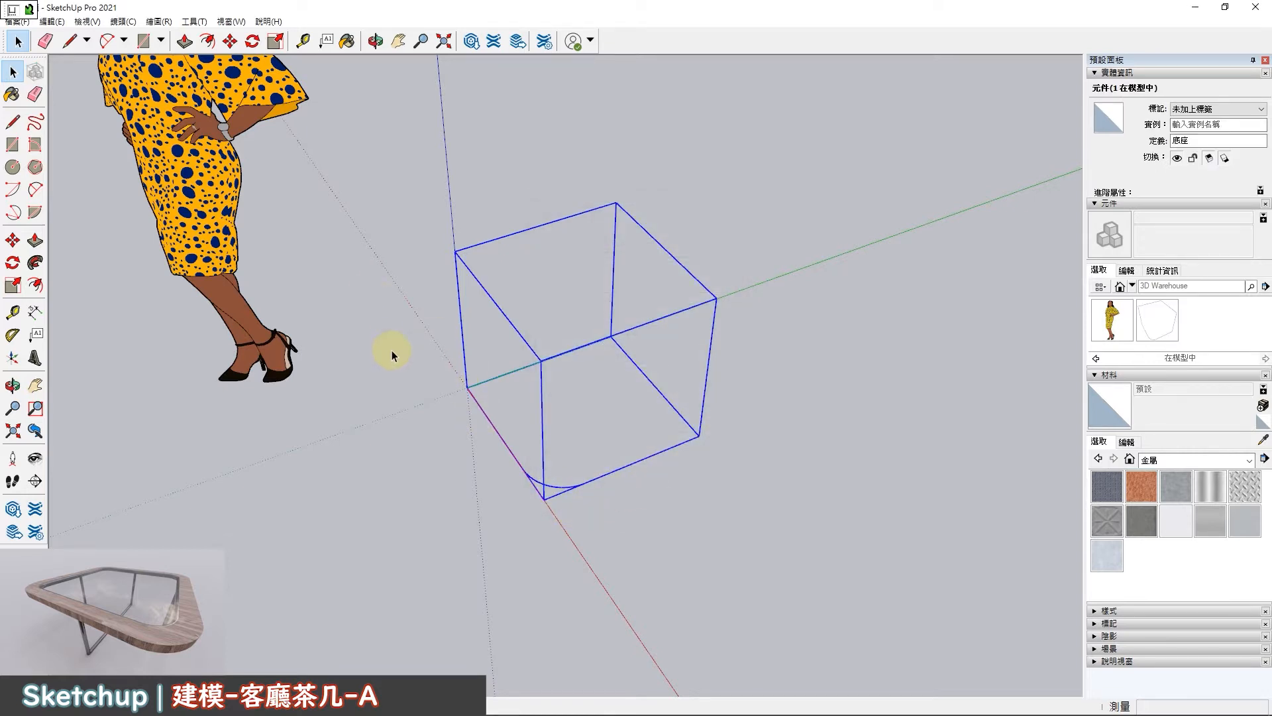
Copy the 底座 component about 80 cm along the green axis.
{"action": "middle_click_drag", "start_coordinate": [623, 347], "coordinate": [556, 428], "text": "shift"}
{"action": "left_click", "coordinate": [12, 243]}
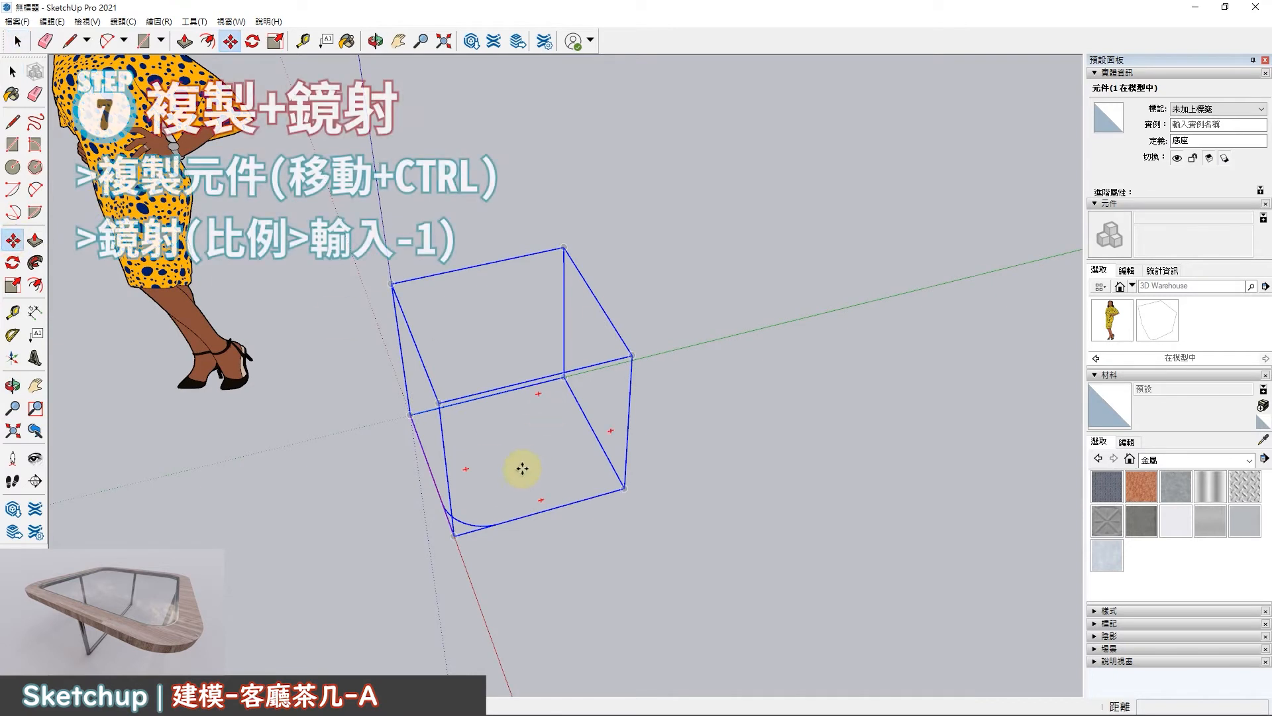
{"action": "left_click", "coordinate": [488, 456]}
{"action": "key", "text": "ctrl"}
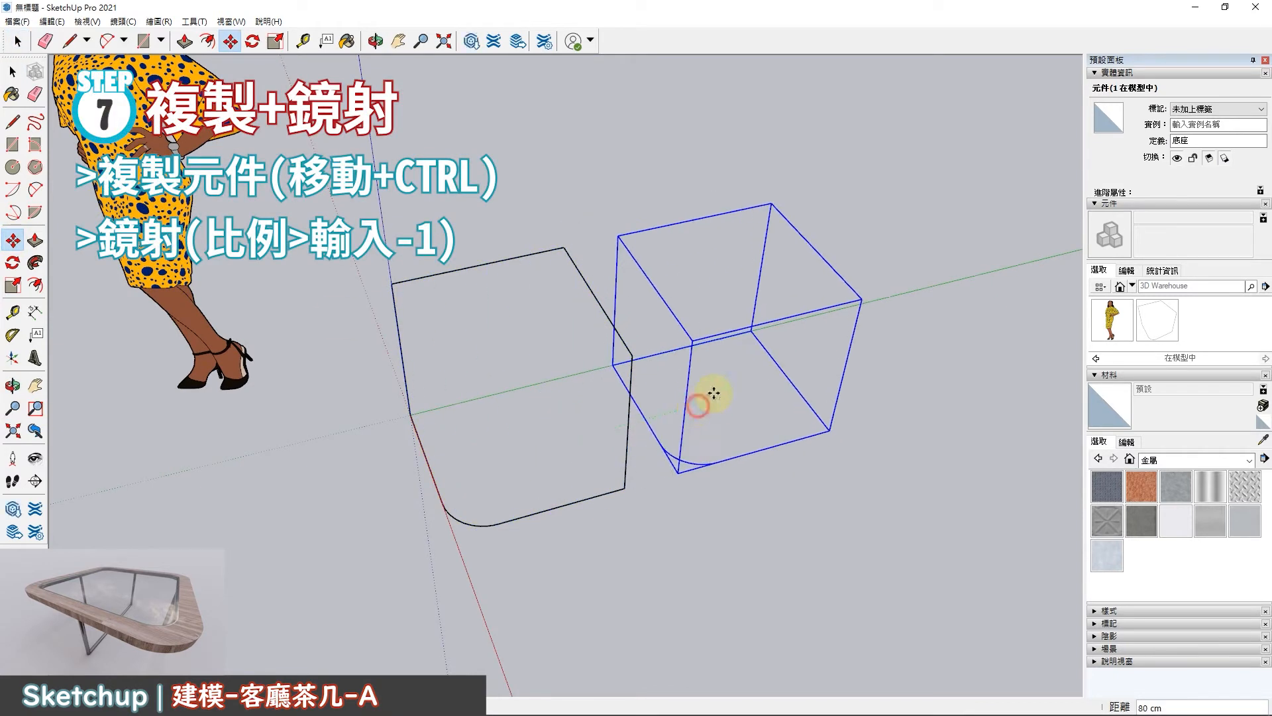
{"action": "left_click", "coordinate": [666, 374]}
Mirror the copied component along the green axis with a scale factor of -1.
{"action": "key", "text": "s"}
{"action": "left_click", "coordinate": [648, 356]}
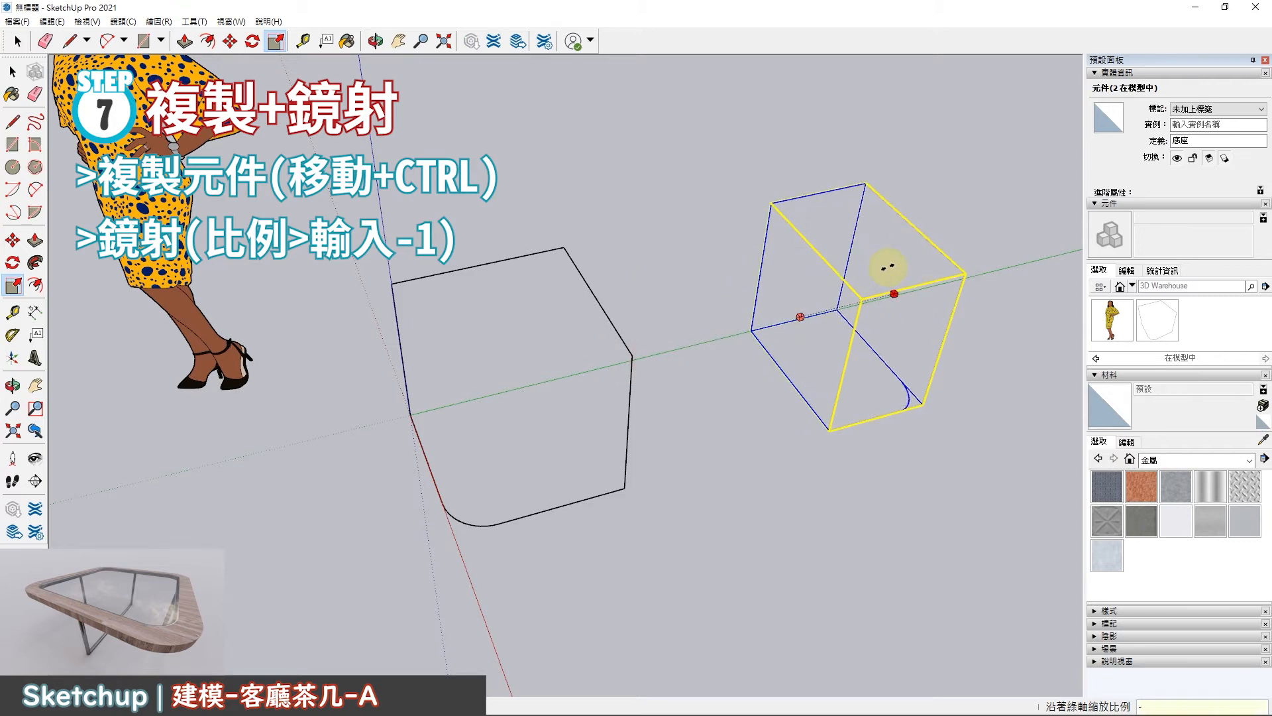
{"action": "key", "text": "Return"}
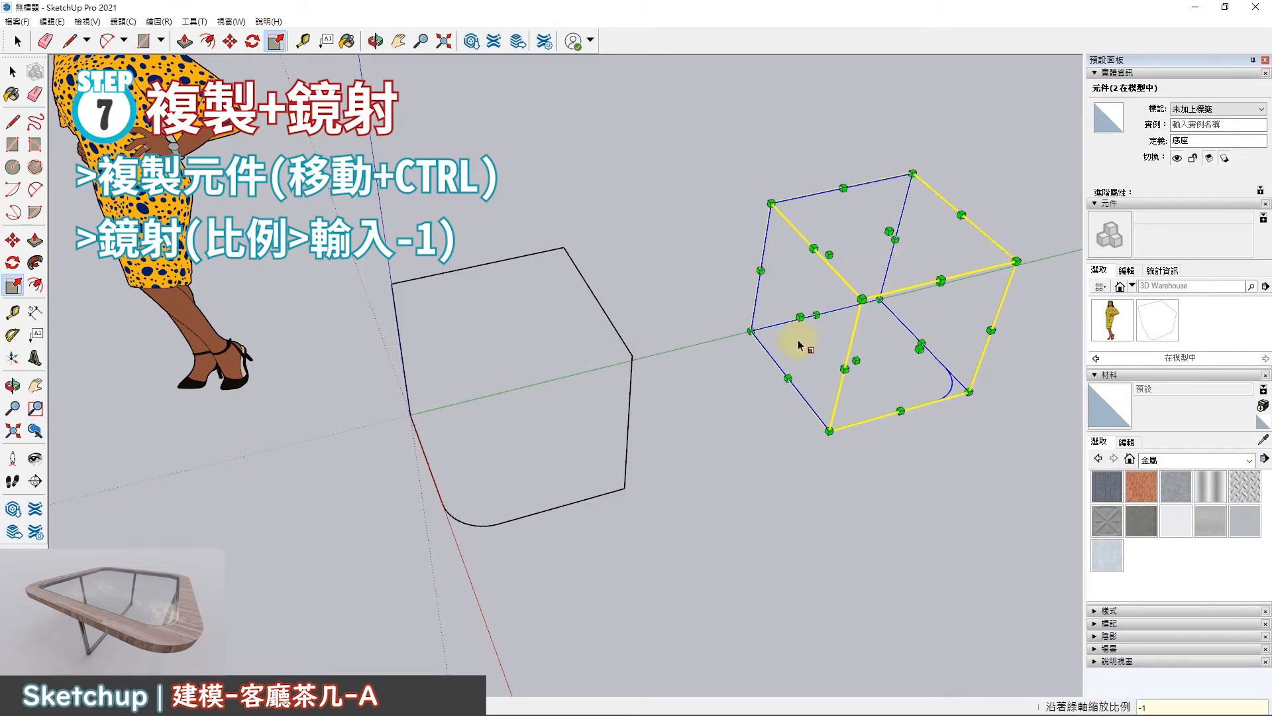
Move the mirrored component by its bottom corner onto the matching bottom corner of the original frame.
{"action": "key", "text": "m"}
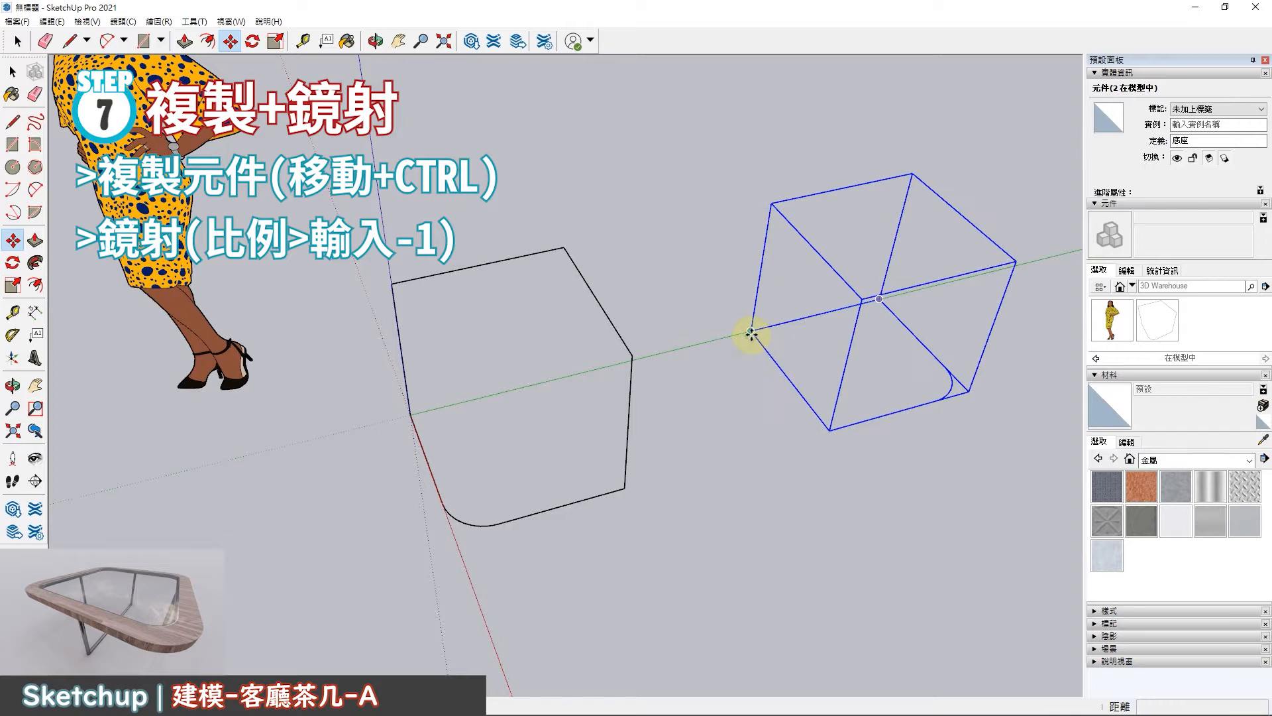
{"action": "left_click", "coordinate": [828, 428]}
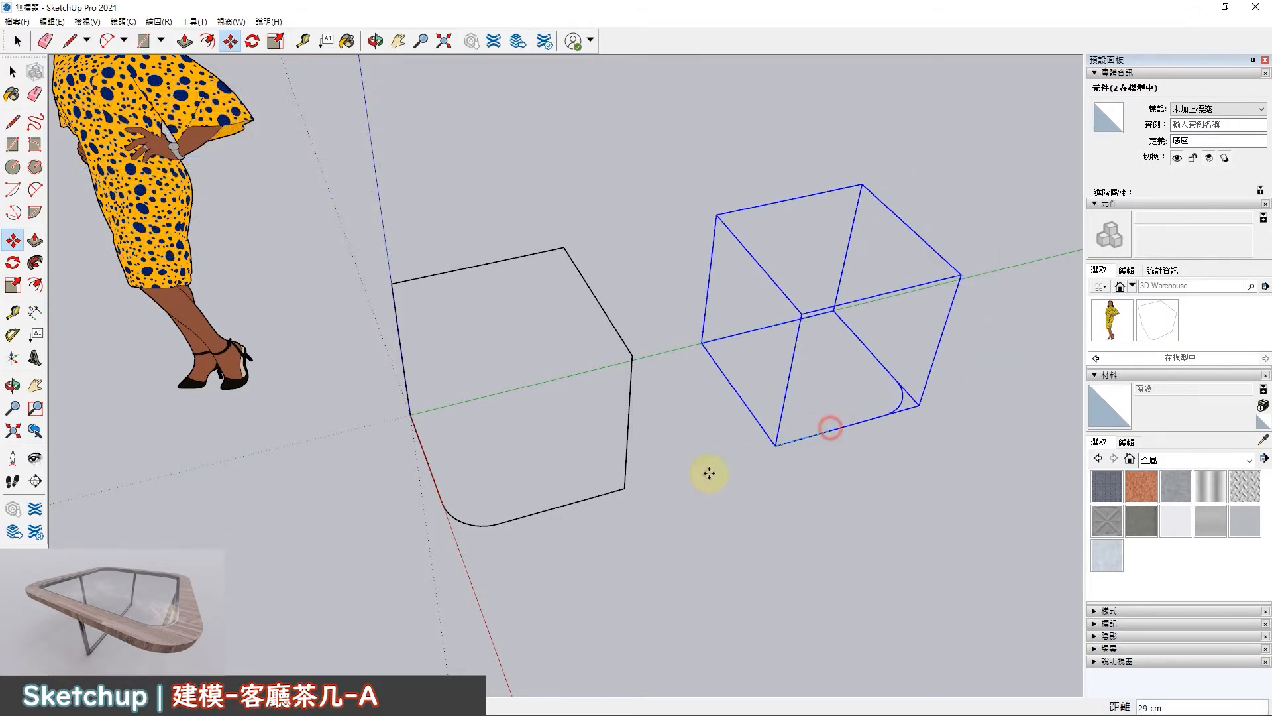
{"action": "left_click", "coordinate": [625, 488]}
Select both frame components and copy them about 123 cm along the red axis, away from the originals.
{"action": "key", "text": "space"}
{"action": "left_click", "coordinate": [724, 542]}
{"action": "middle_click_drag", "start_coordinate": [724, 541], "coordinate": [441, 501]}
{"action": "left_click_drag", "start_coordinate": [796, 213], "coordinate": [416, 533]}
{"action": "key", "text": "m"}
{"action": "middle_click_drag", "start_coordinate": [674, 435], "coordinate": [477, 466]}
{"action": "key", "text": "space"}
{"action": "left_click_drag", "start_coordinate": [810, 244], "coordinate": [472, 442]}
{"action": "key", "text": "m"}
{"action": "left_click", "coordinate": [488, 483]}
{"action": "key", "text": "ctrl"}
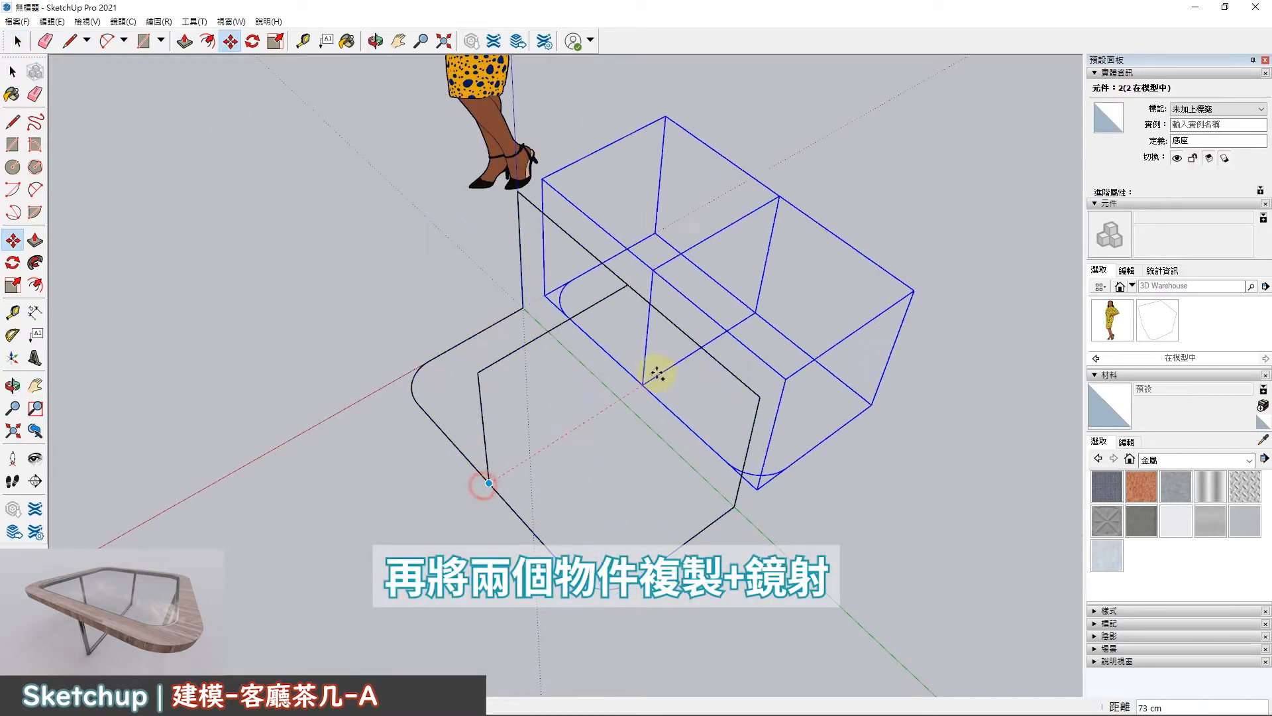
{"action": "left_click", "coordinate": [740, 319]}
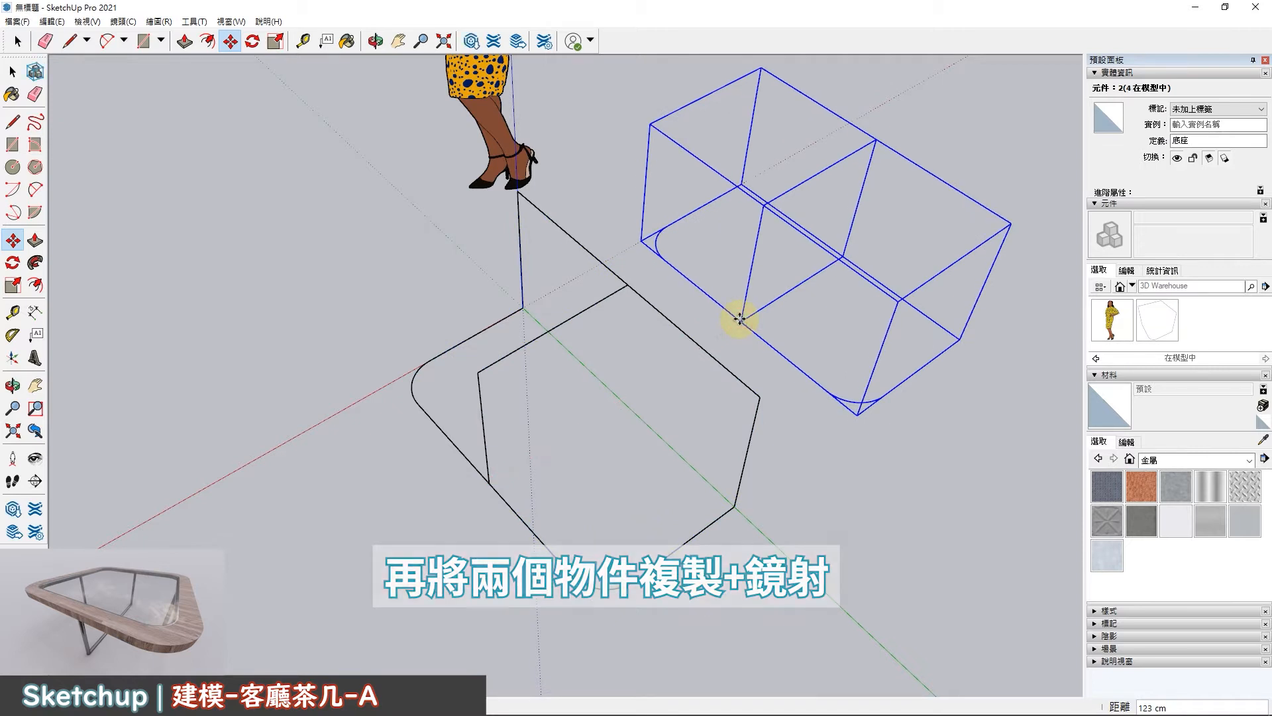
Mirror the two copied components along the red axis with a scale factor of -1.
{"action": "key", "text": "s"}
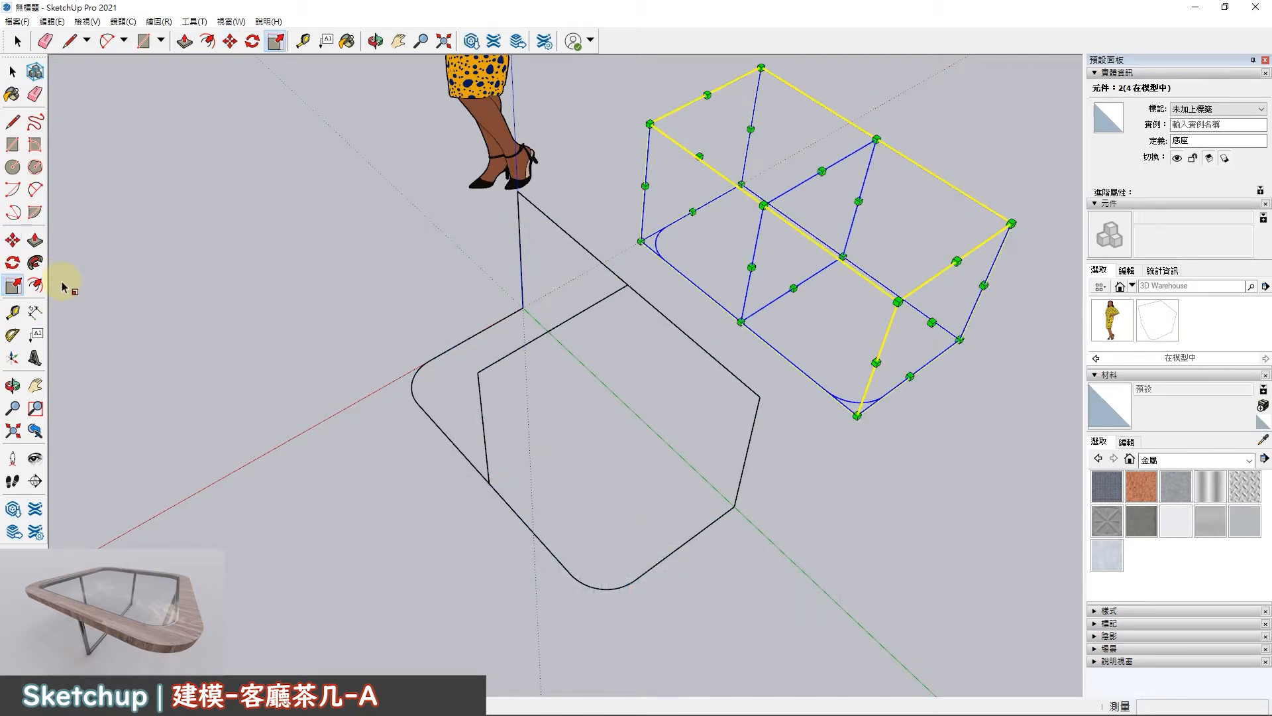
{"action": "left_click_drag", "start_coordinate": [859, 200], "coordinate": [594, 364]}
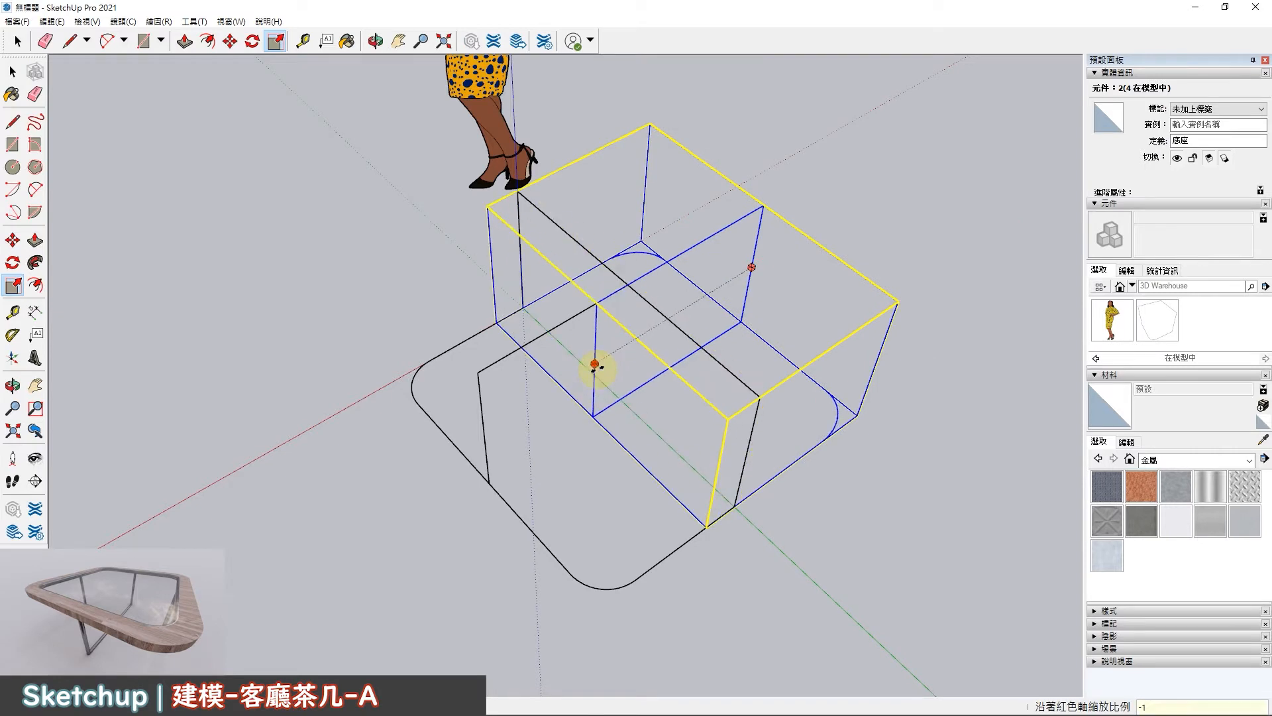
Move the two mirrored components by their bottom corner onto the matching corner of the original frame on the green axis.
{"action": "left_click", "coordinate": [598, 371]}
{"action": "middle_click_drag", "start_coordinate": [727, 328], "coordinate": [611, 342]}
{"action": "scroll", "coordinate": [612, 343], "scroll_direction": "up", "scroll_amount": 3}
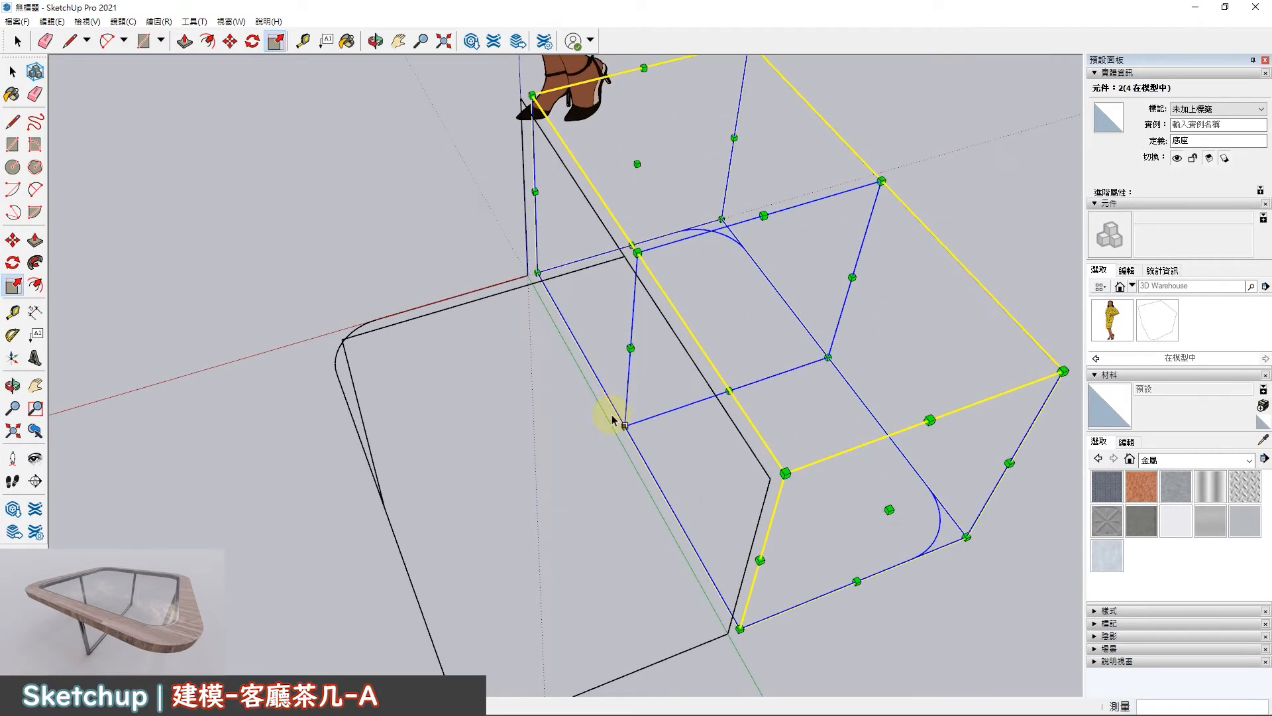
{"action": "key", "text": "m"}
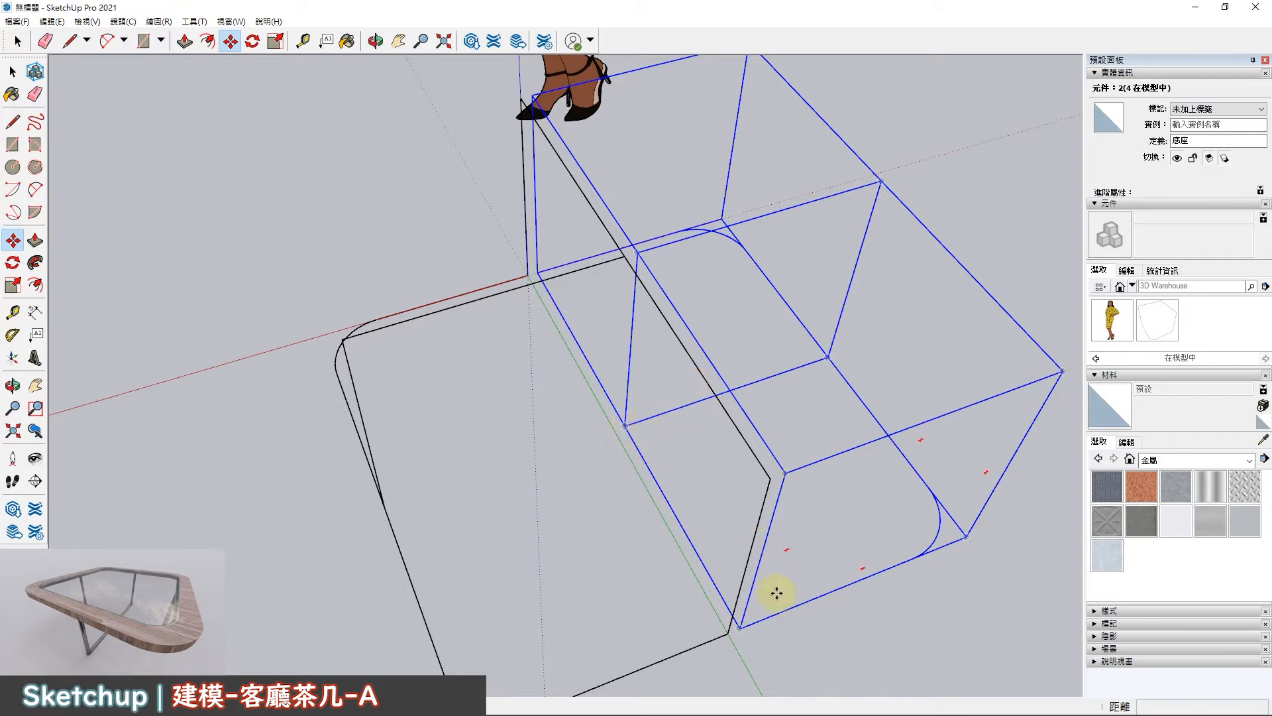
{"action": "left_click", "coordinate": [742, 626]}
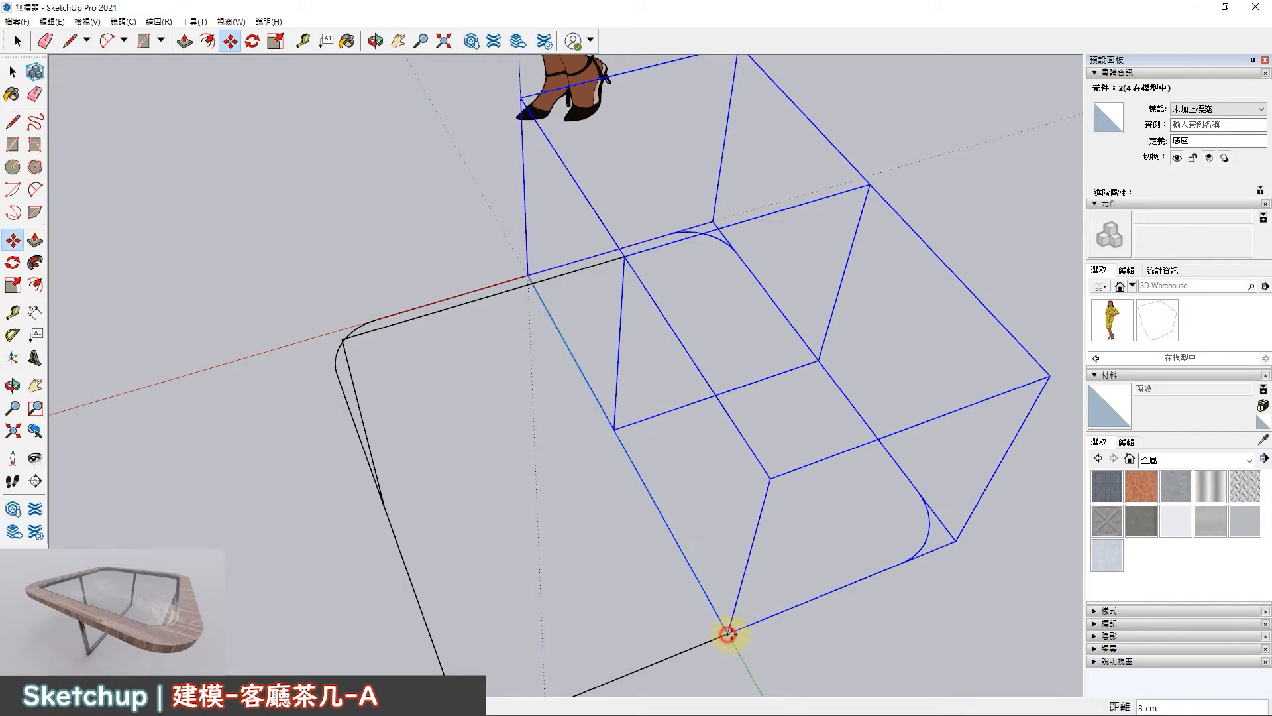
{"action": "key", "text": "space"}
{"action": "left_click", "coordinate": [803, 655]}
{"action": "scroll", "coordinate": [695, 401], "scroll_direction": "down", "scroll_amount": 3}
{"action": "middle_click_drag", "start_coordinate": [619, 414], "coordinate": [854, 363]}
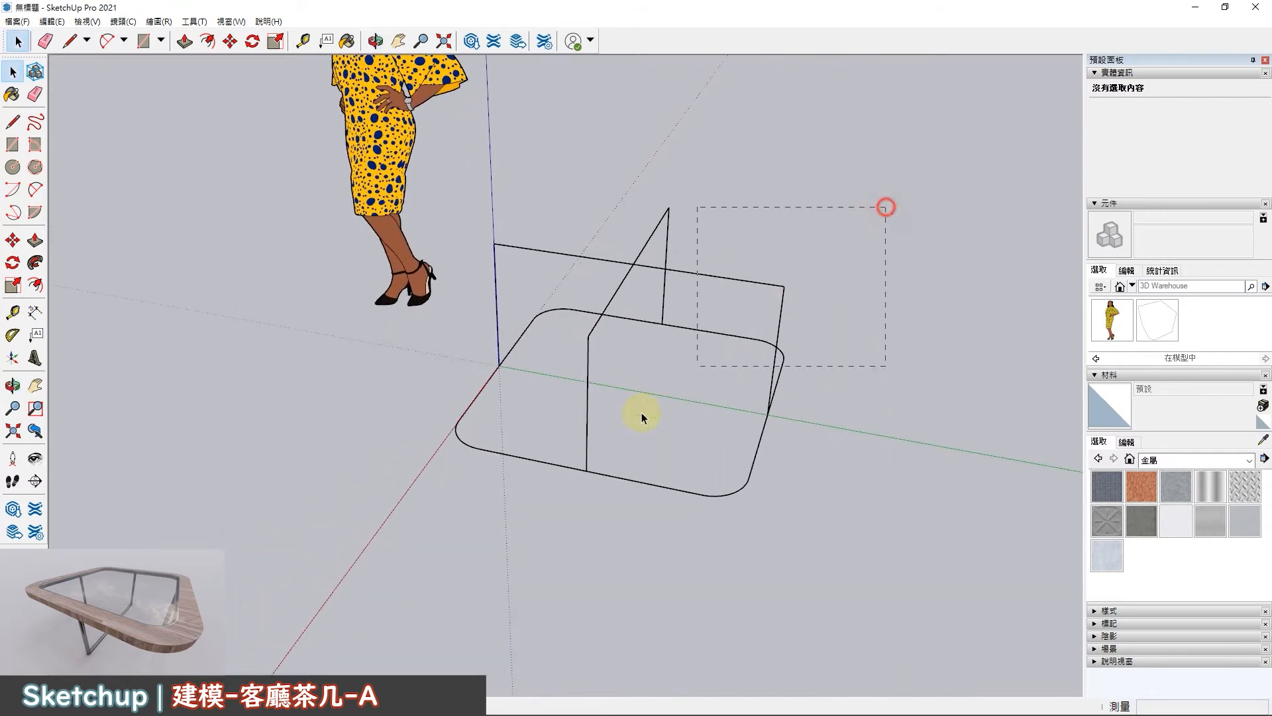
Select all four frame components and mirror them vertically along the blue axis, so the rounded outline is above the legs.
{"action": "left_click_drag", "start_coordinate": [522, 492], "coordinate": [524, 491]}
{"action": "key", "text": "s"}
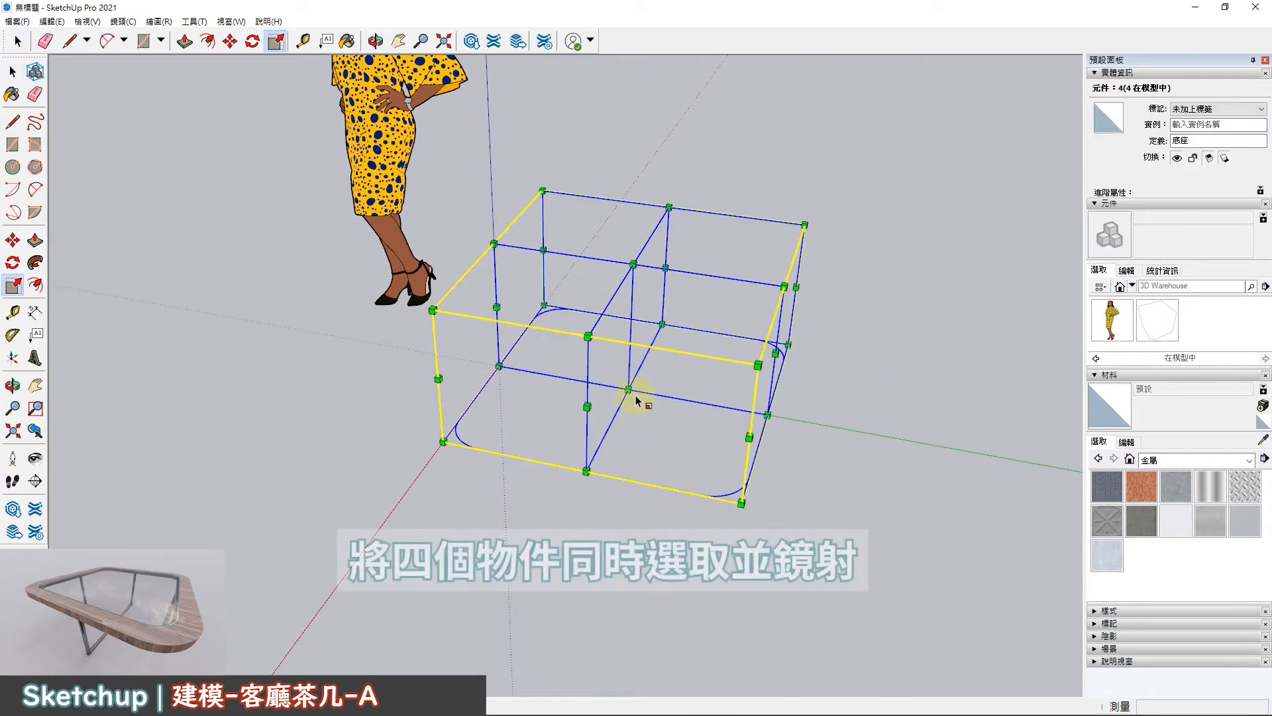
{"action": "left_click_drag", "start_coordinate": [633, 264], "coordinate": [543, 527]}
{"action": "key", "text": "Return"}
{"action": "middle_click_drag", "start_coordinate": [543, 527], "coordinate": [819, 472]}
Move the four frame components by the crossing point of their bottom lines onto the origin.
{"action": "key", "text": "m"}
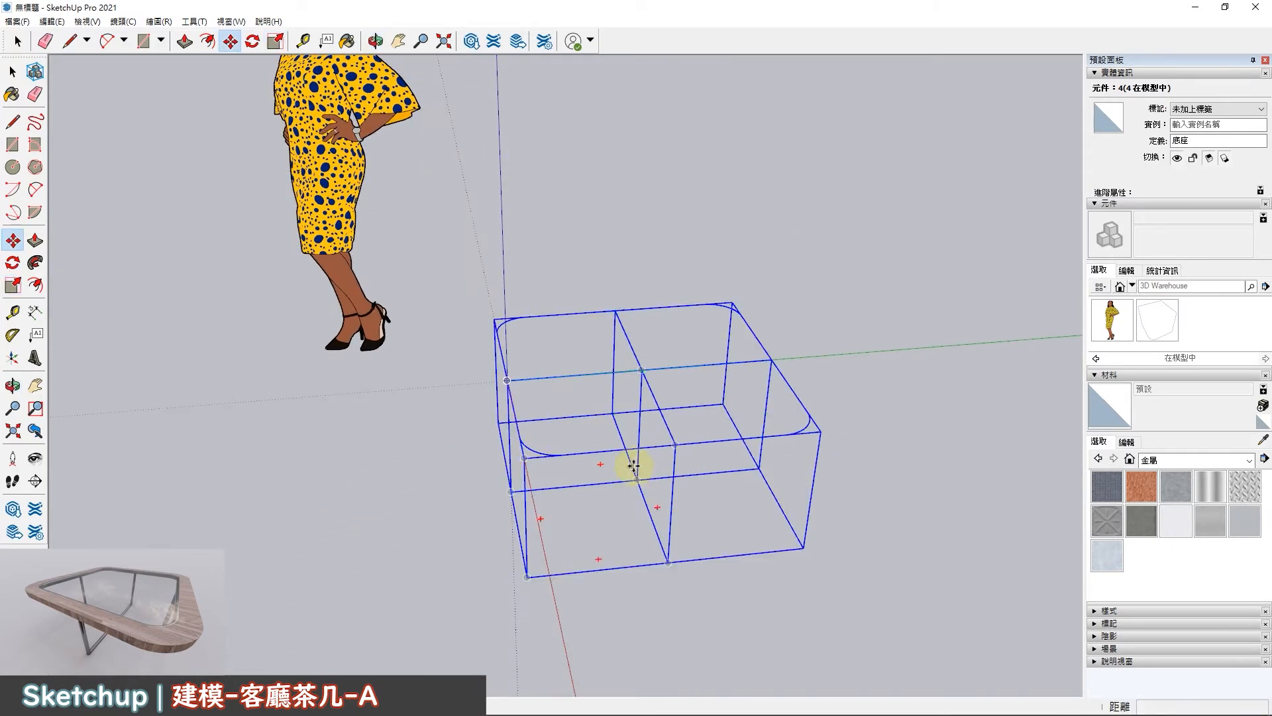
{"action": "middle_click_drag", "start_coordinate": [635, 480], "coordinate": [737, 412]}
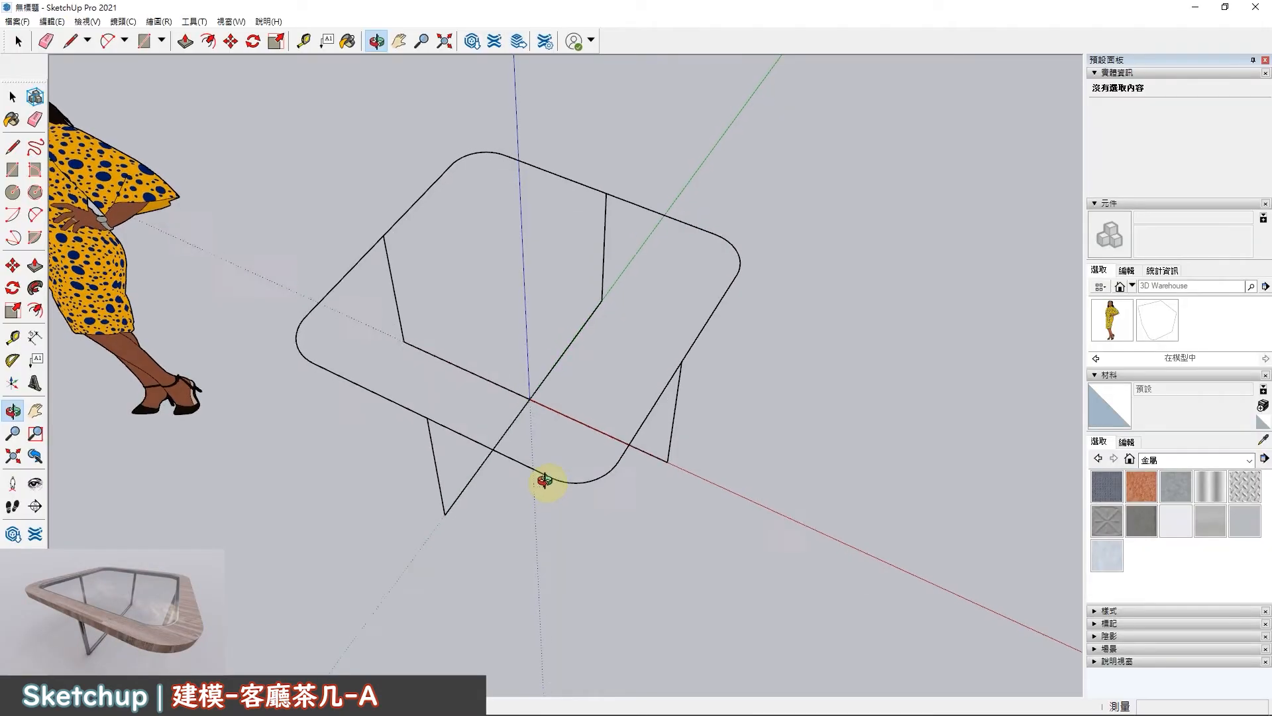
{"action": "left_click_drag", "start_coordinate": [545, 479], "coordinate": [532, 400]}
{"action": "key", "text": "space"}
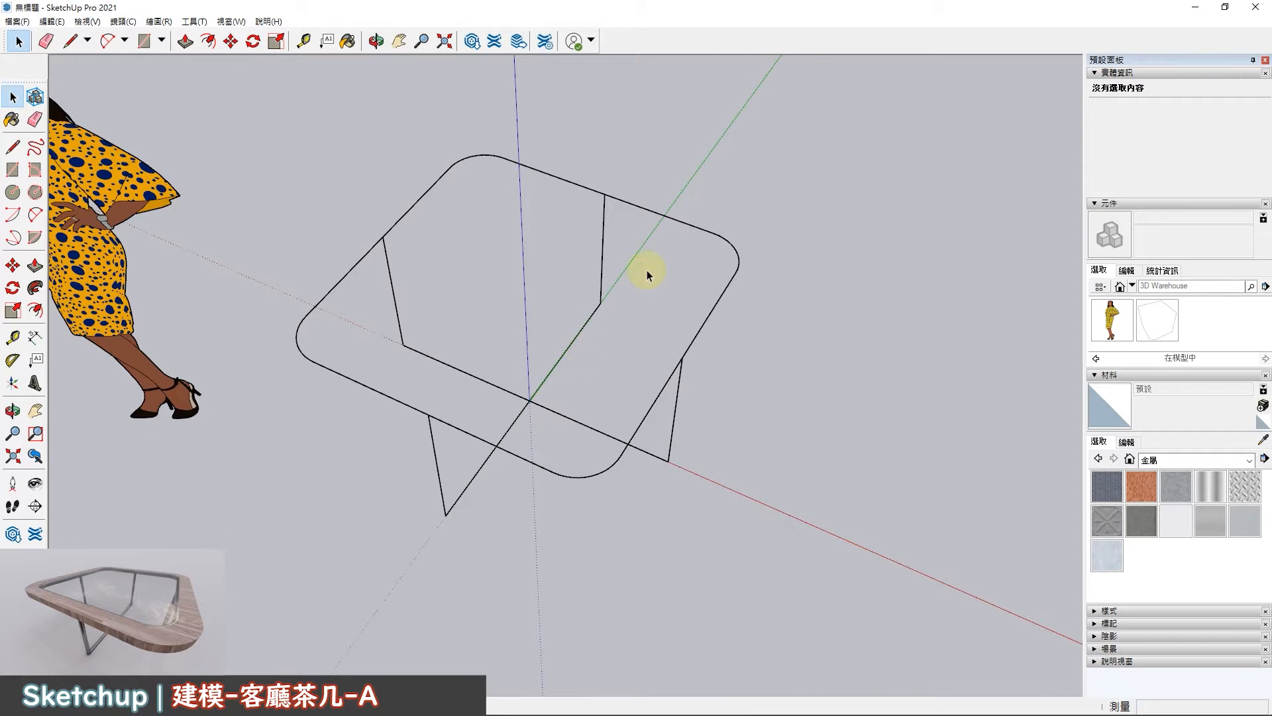
Copy the whole four-component frame about 207 cm along the red axis.
{"action": "scroll", "coordinate": [592, 338], "scroll_direction": "down", "scroll_amount": 4}
{"action": "left_click_drag", "start_coordinate": [375, 415], "coordinate": [384, 397]}
{"action": "key", "text": "m"}
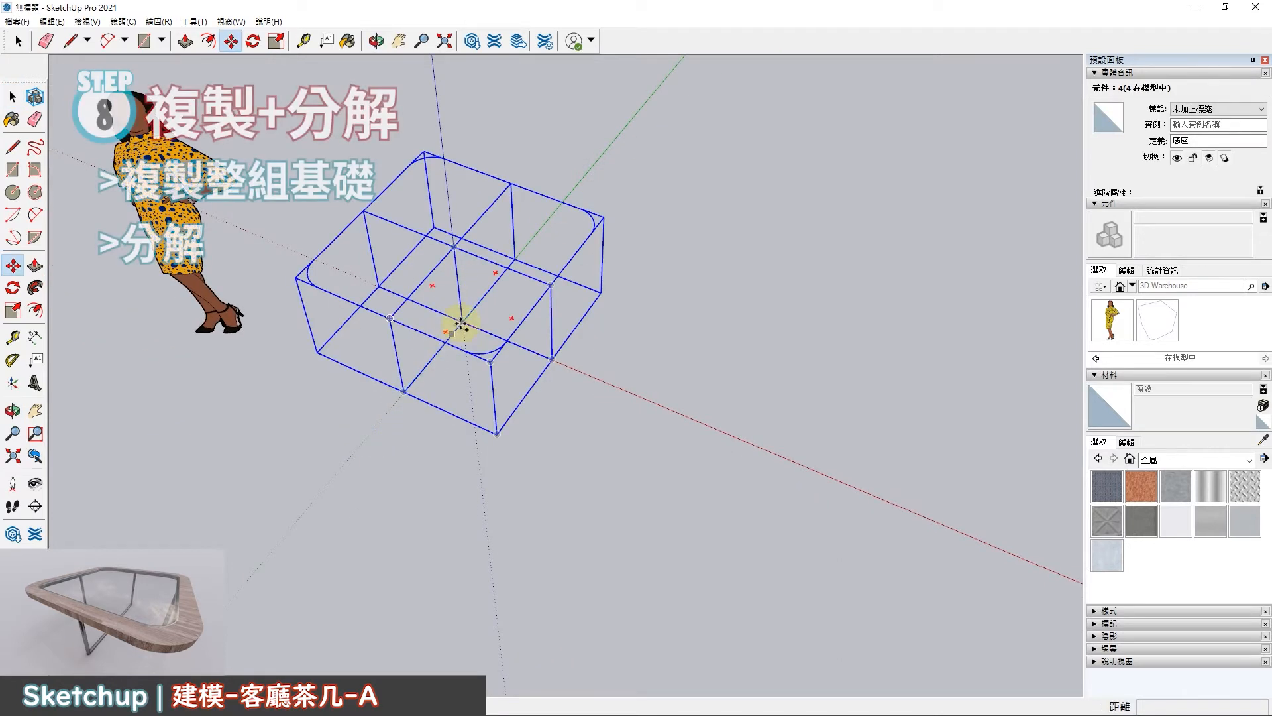
{"action": "key", "text": "ctrl"}
{"action": "left_click", "coordinate": [455, 332]}
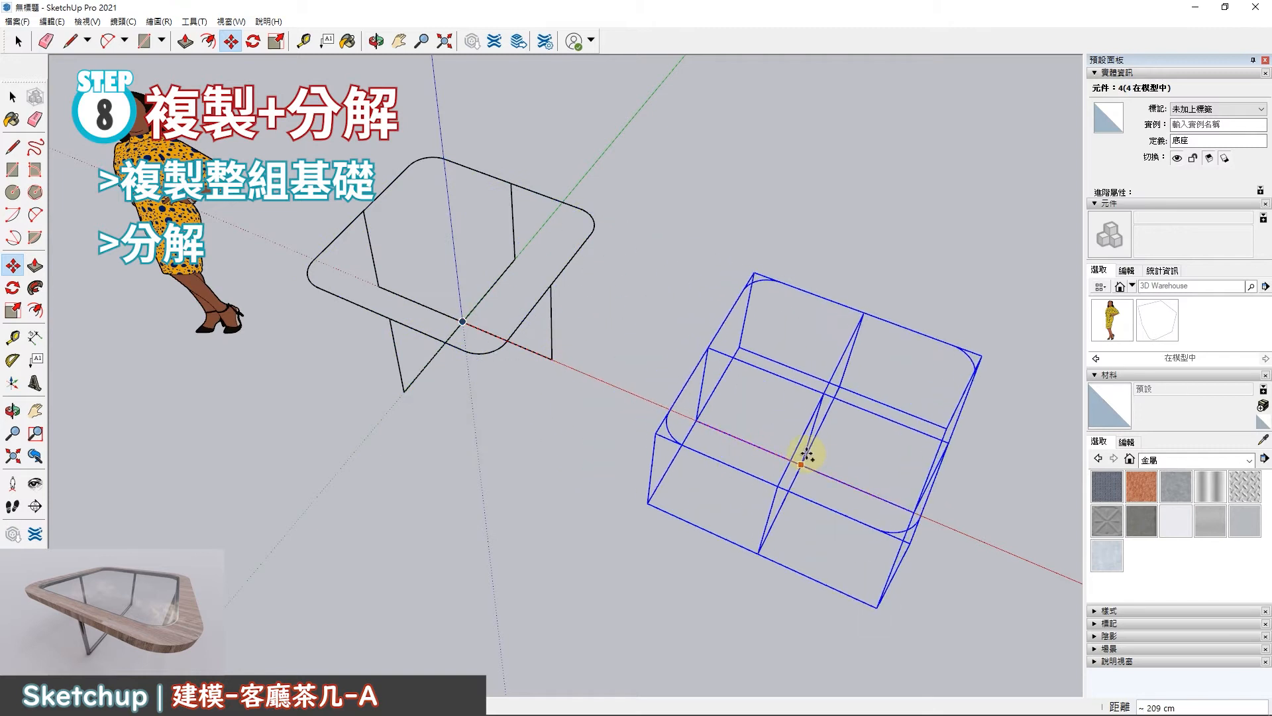
{"action": "left_click", "coordinate": [800, 454]}
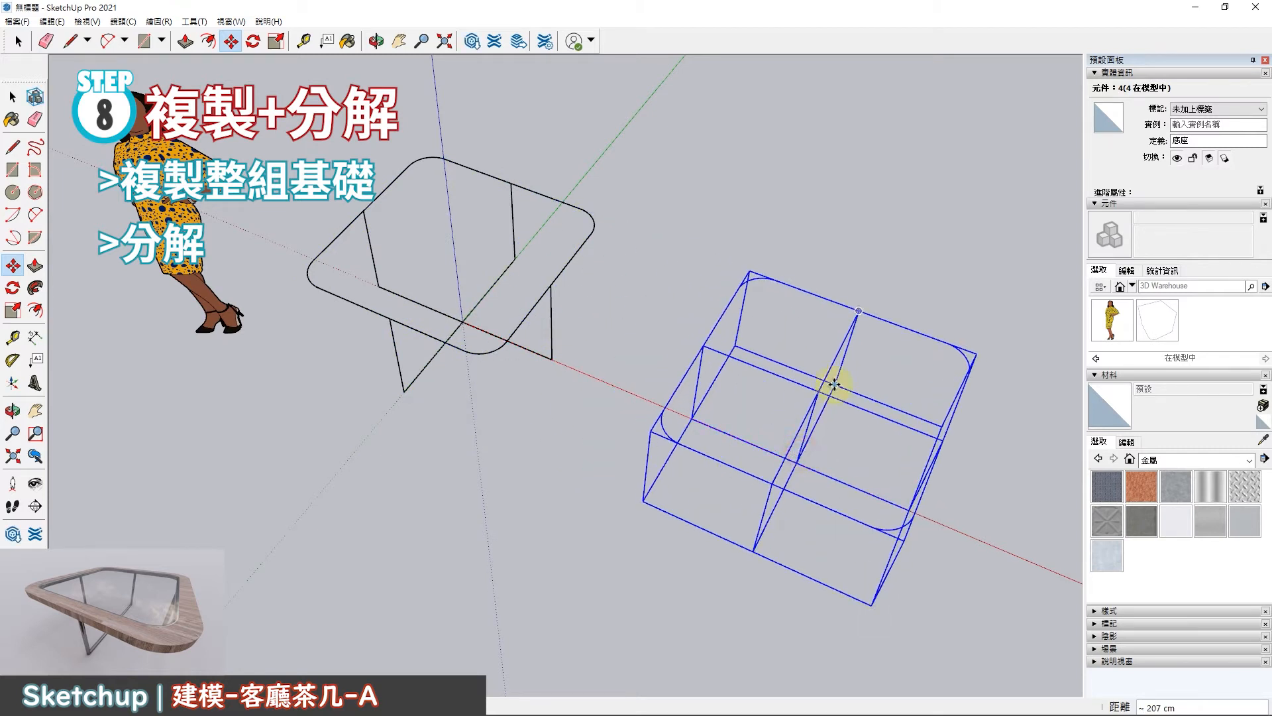
{"action": "key", "text": "space"}
{"action": "left_click", "coordinate": [868, 264]}
{"action": "middle_click_drag", "start_coordinate": [813, 406], "coordinate": [877, 399]}
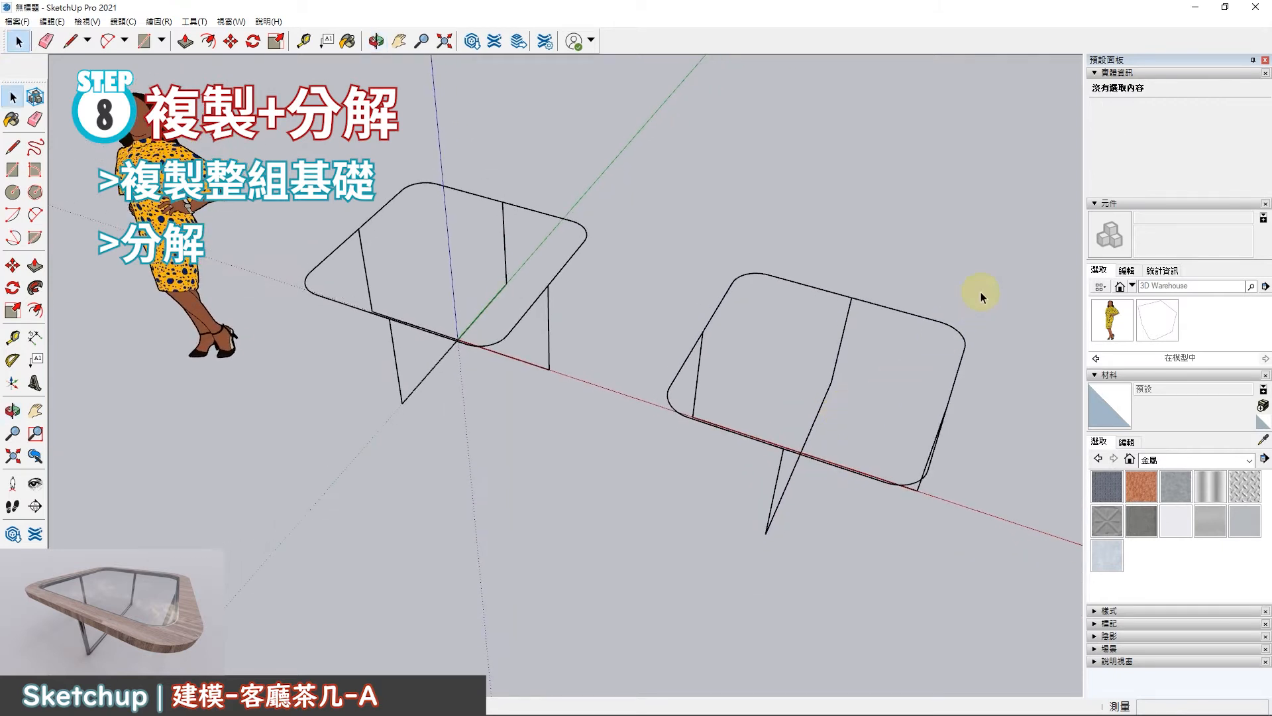
Explode the four components of the copied frame into loose lines.
{"action": "left_click_drag", "start_coordinate": [980, 296], "coordinate": [739, 537]}
{"action": "right_click", "coordinate": [790, 457]}
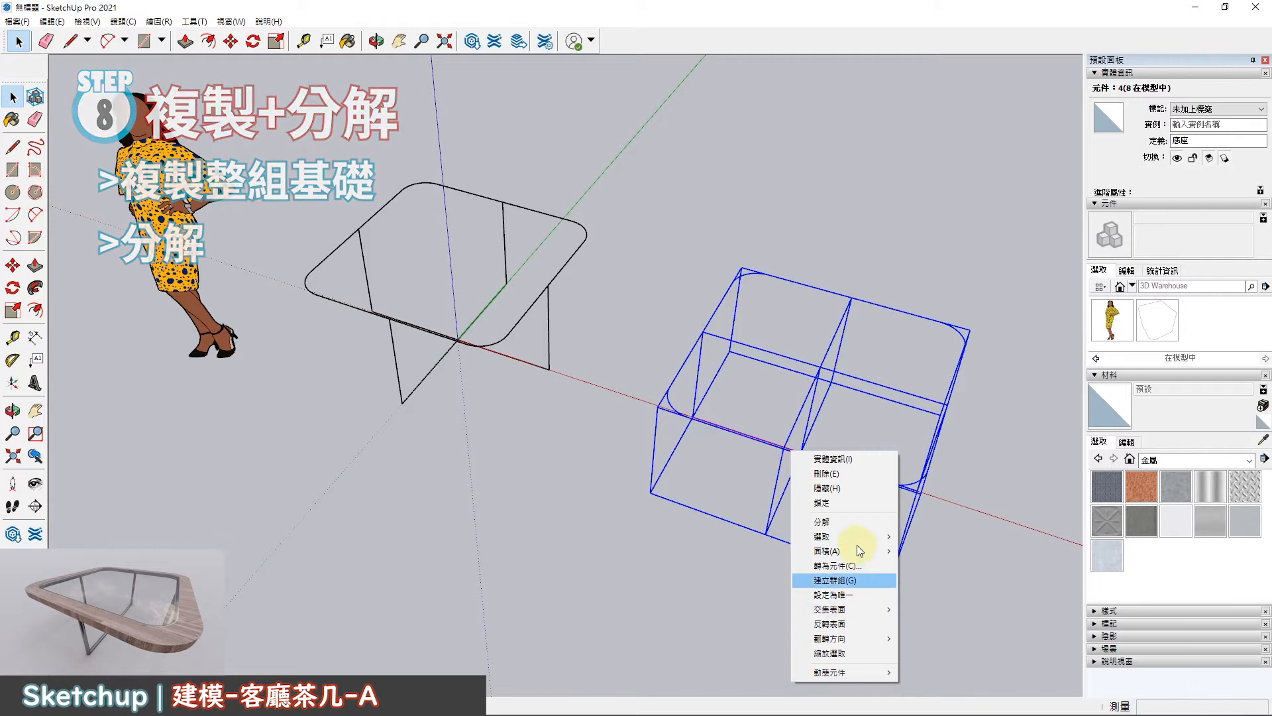
{"action": "left_click", "coordinate": [834, 522]}
{"action": "left_click", "coordinate": [762, 611]}
Delete the leg and base lines of the exploded copy, keeping only the rounded outline.
{"action": "middle_click_drag", "start_coordinate": [829, 500], "coordinate": [925, 429]}
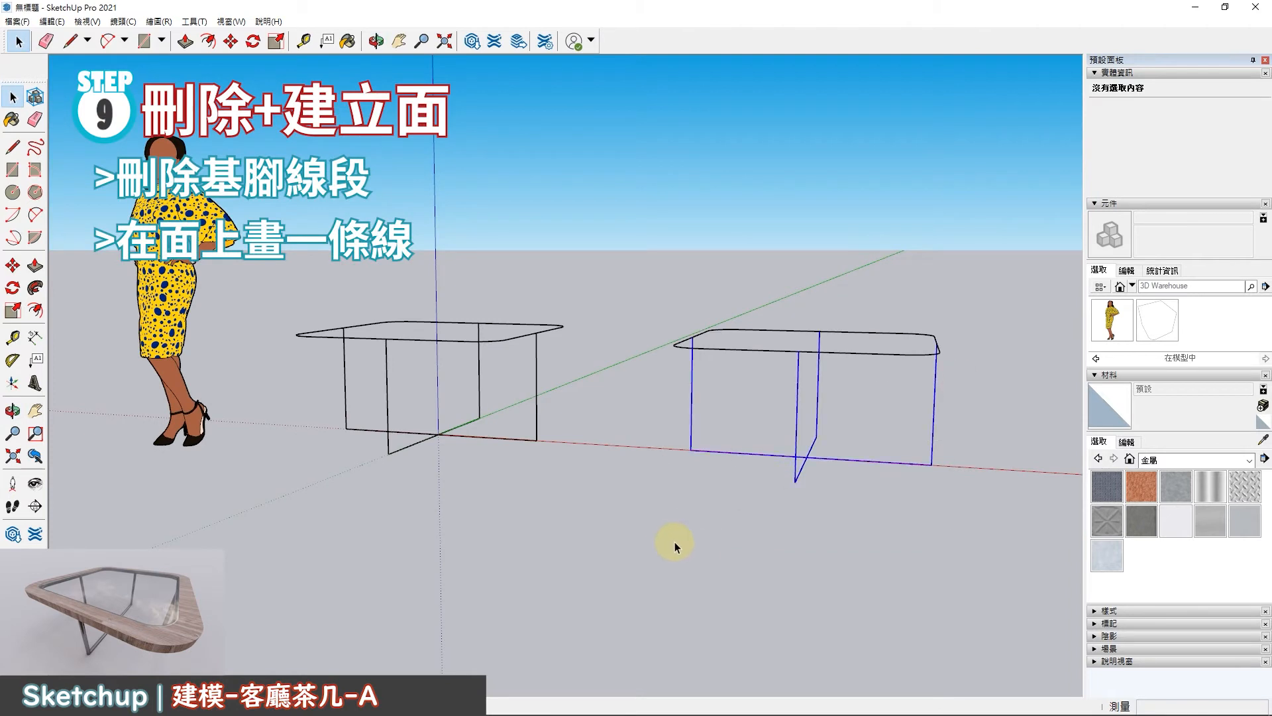
{"action": "key", "text": "Delete"}
{"action": "middle_click_drag", "start_coordinate": [734, 491], "coordinate": [727, 574]}
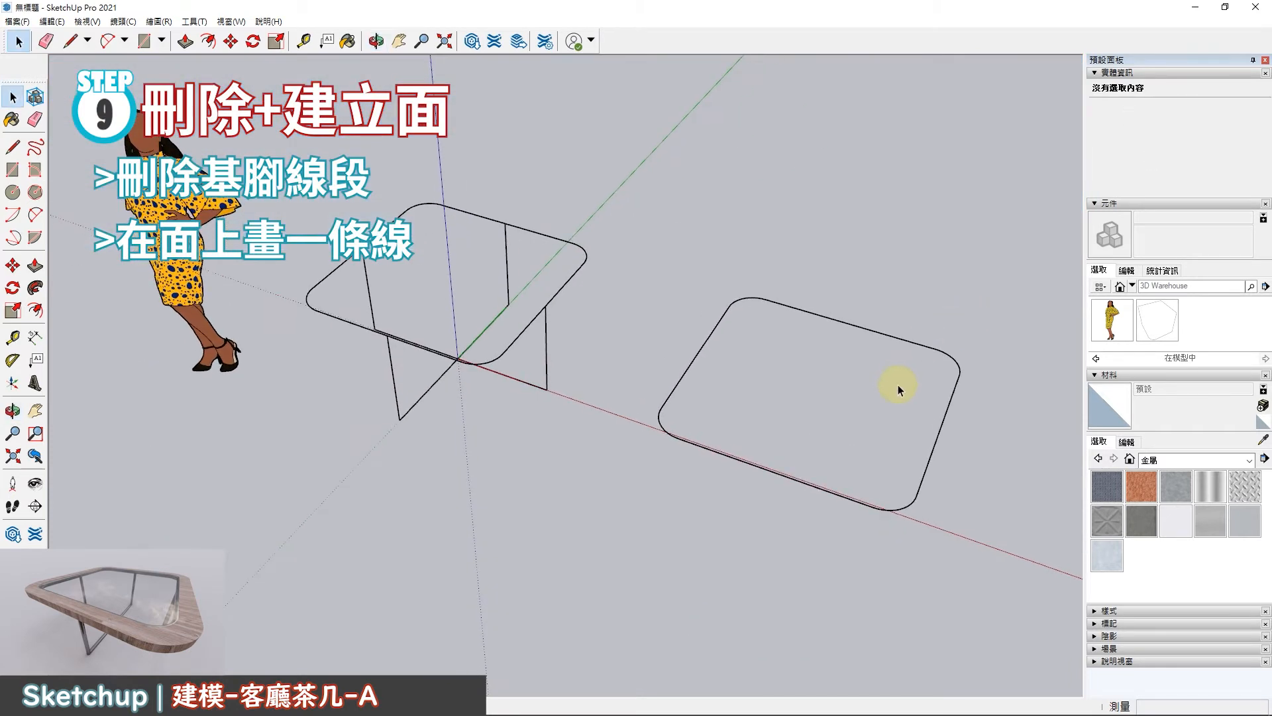
Draw a line about 76 cm long over a straight side edge of the rounded outline to generate its face.
{"action": "scroll", "coordinate": [897, 384], "scroll_direction": "up", "scroll_amount": 3}
{"action": "key", "text": "l"}
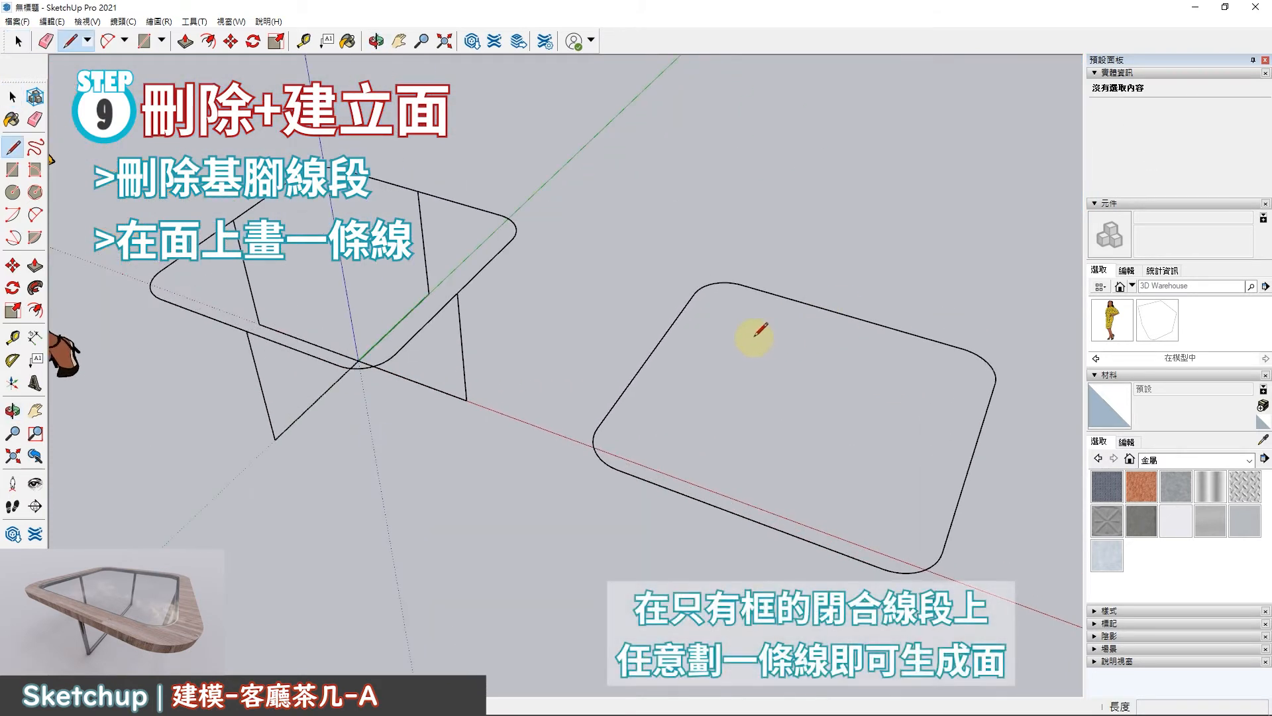
{"action": "left_click", "coordinate": [694, 294]}
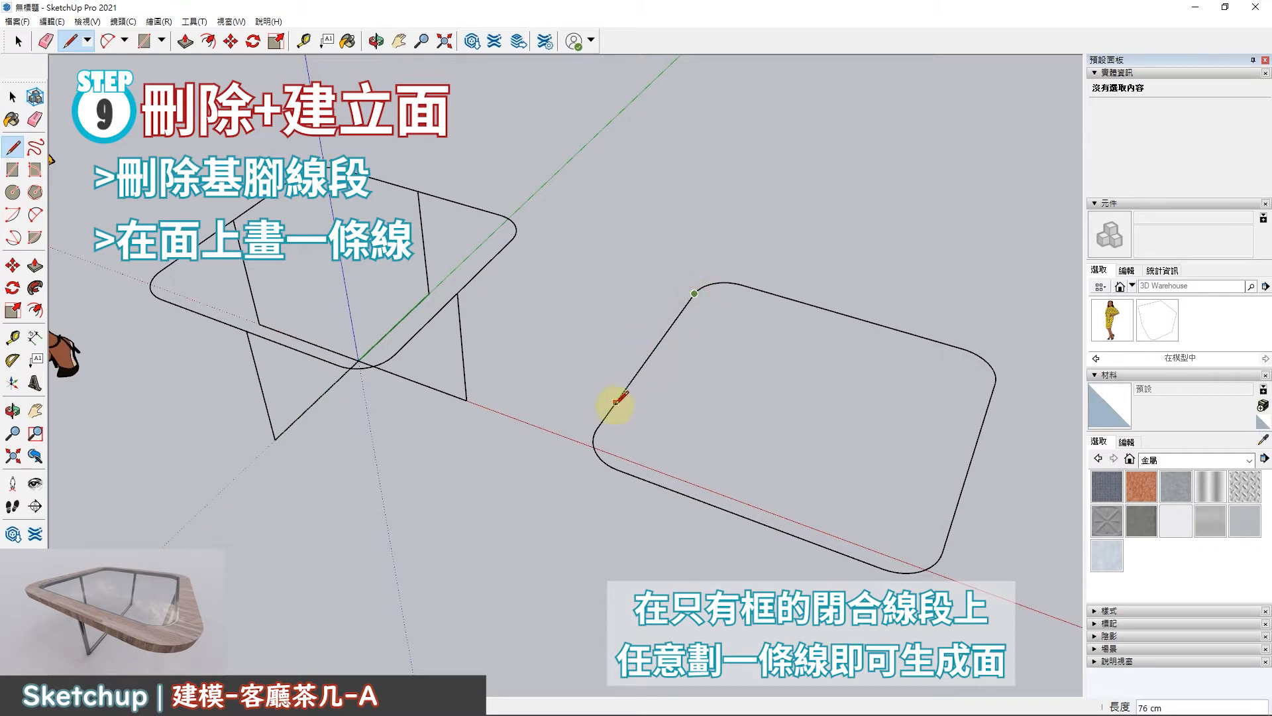
{"action": "left_click", "coordinate": [615, 401]}
{"action": "middle_click_drag", "start_coordinate": [681, 304], "coordinate": [440, 233]}
Offset the new rounded face outward by 10 cm to form the border ring.
{"action": "left_click", "coordinate": [12, 96]}
{"action": "left_click", "coordinate": [756, 381]}
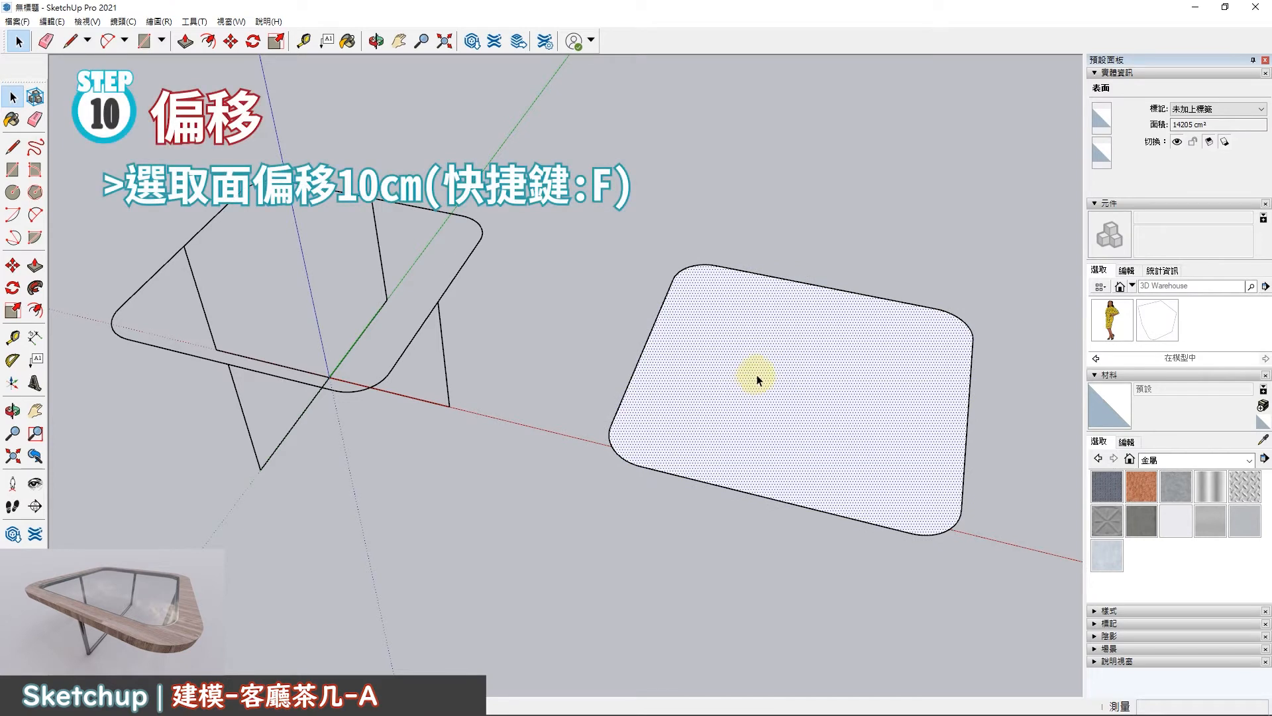
{"action": "left_click", "coordinate": [644, 348]}
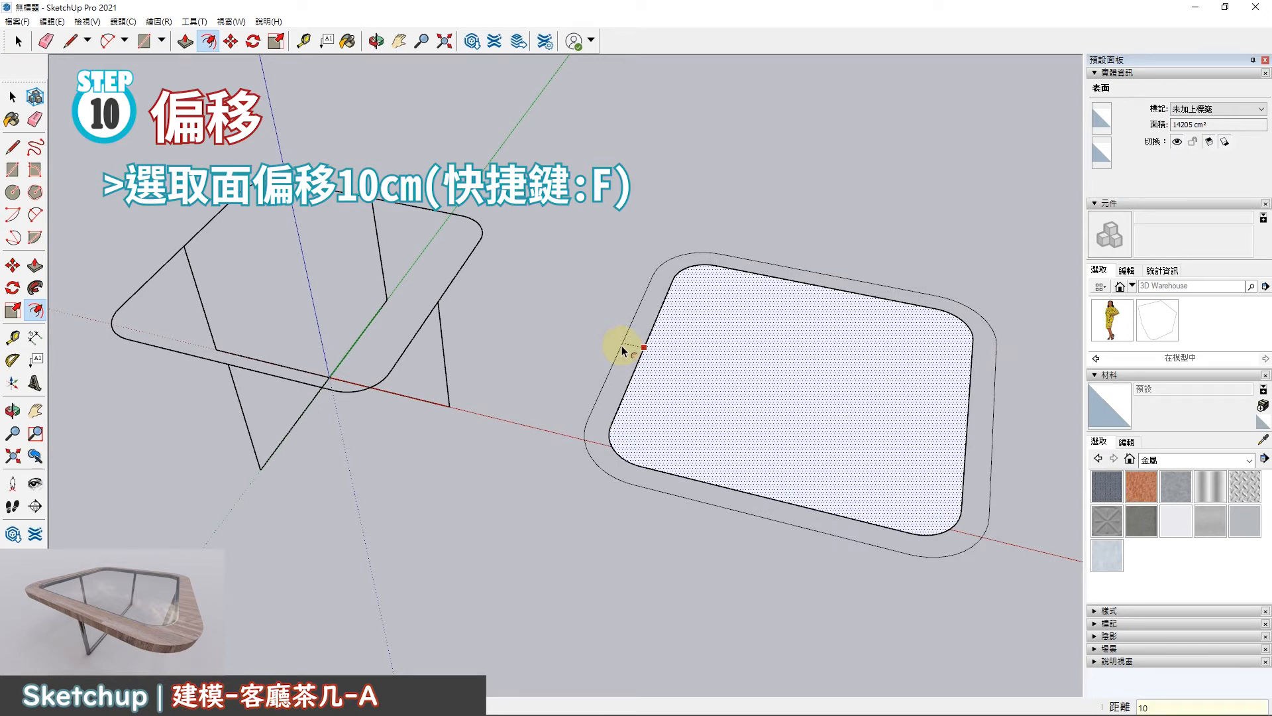
{"action": "key", "text": "Return"}
{"action": "scroll", "coordinate": [685, 374], "scroll_direction": "up", "scroll_amount": 1}
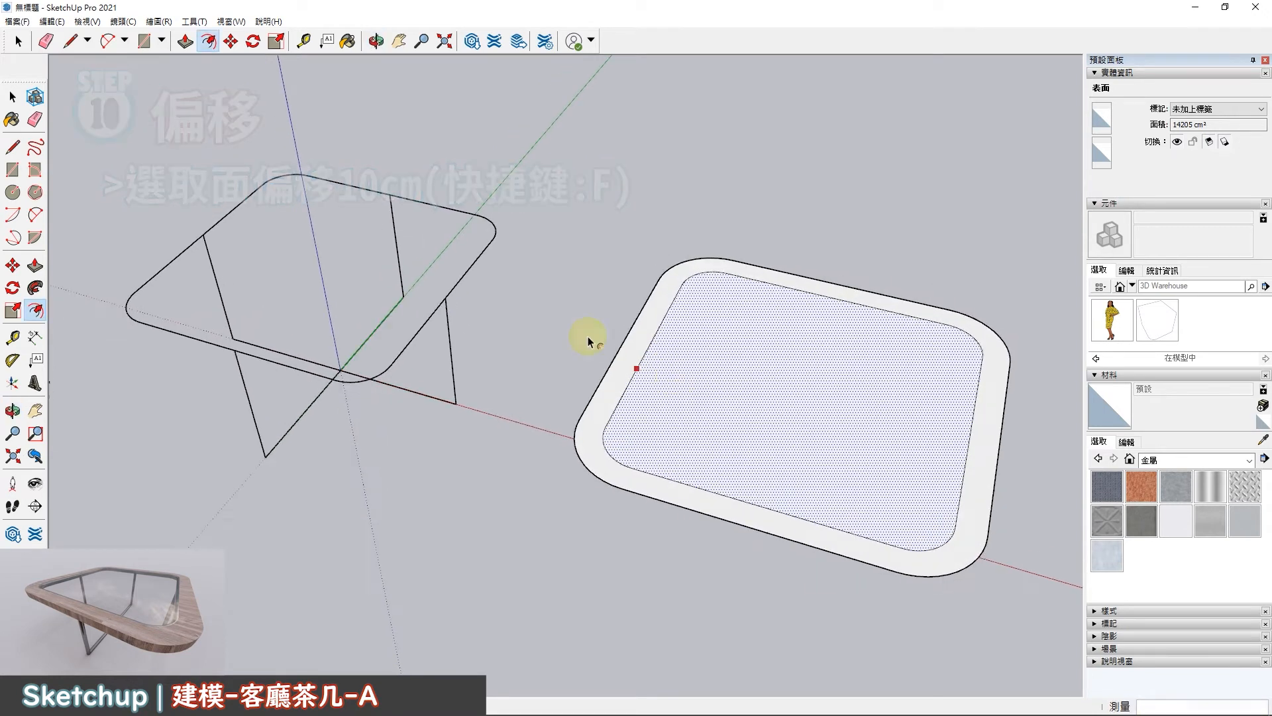
{"action": "left_click", "coordinate": [12, 100]}
{"action": "left_click", "coordinate": [665, 206]}
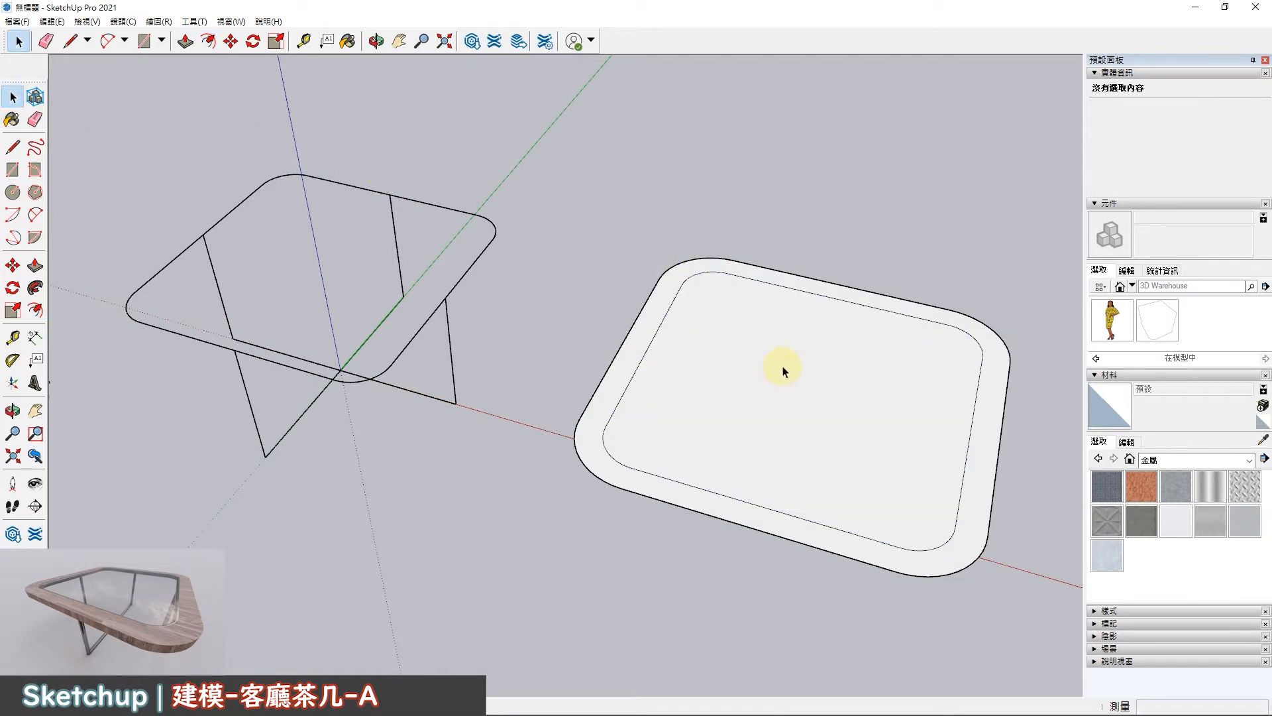
Copy the inner face about 15 cm straight up above the border ring to serve as the glass panel.
{"action": "left_click", "coordinate": [782, 371]}
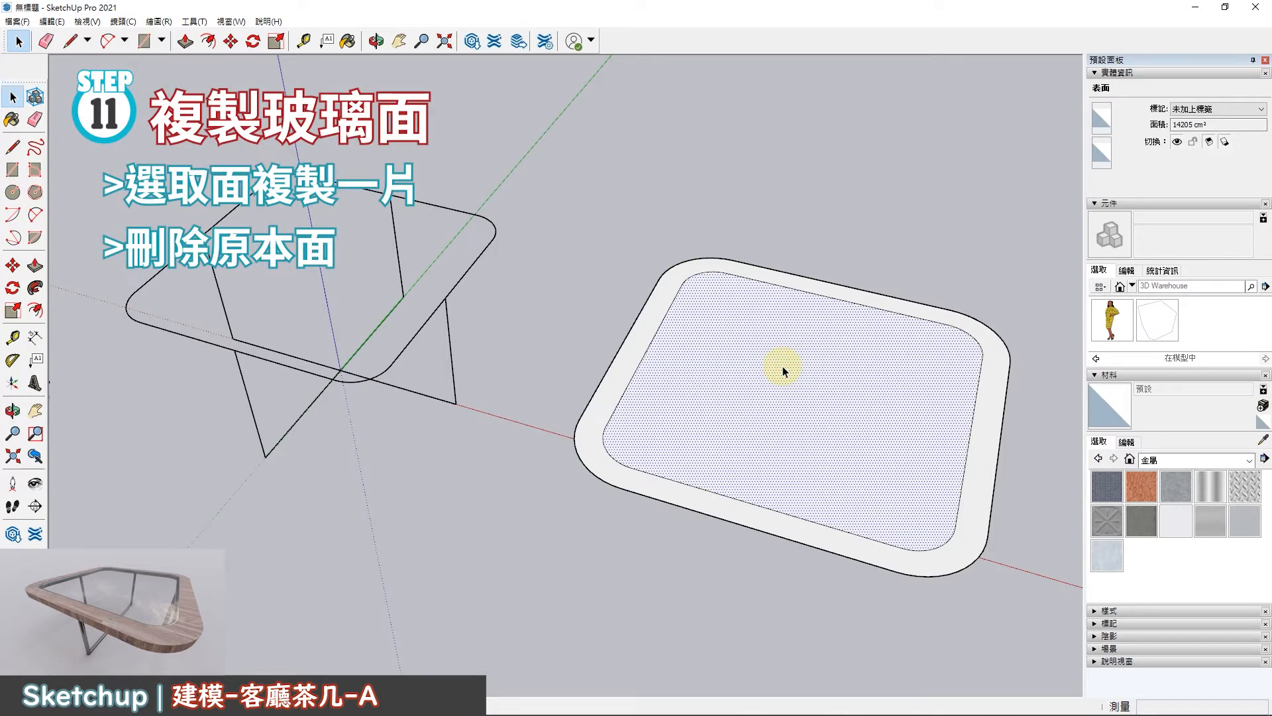
{"action": "key", "text": "m"}
{"action": "key", "text": "ctrl"}
{"action": "left_click", "coordinate": [591, 519]}
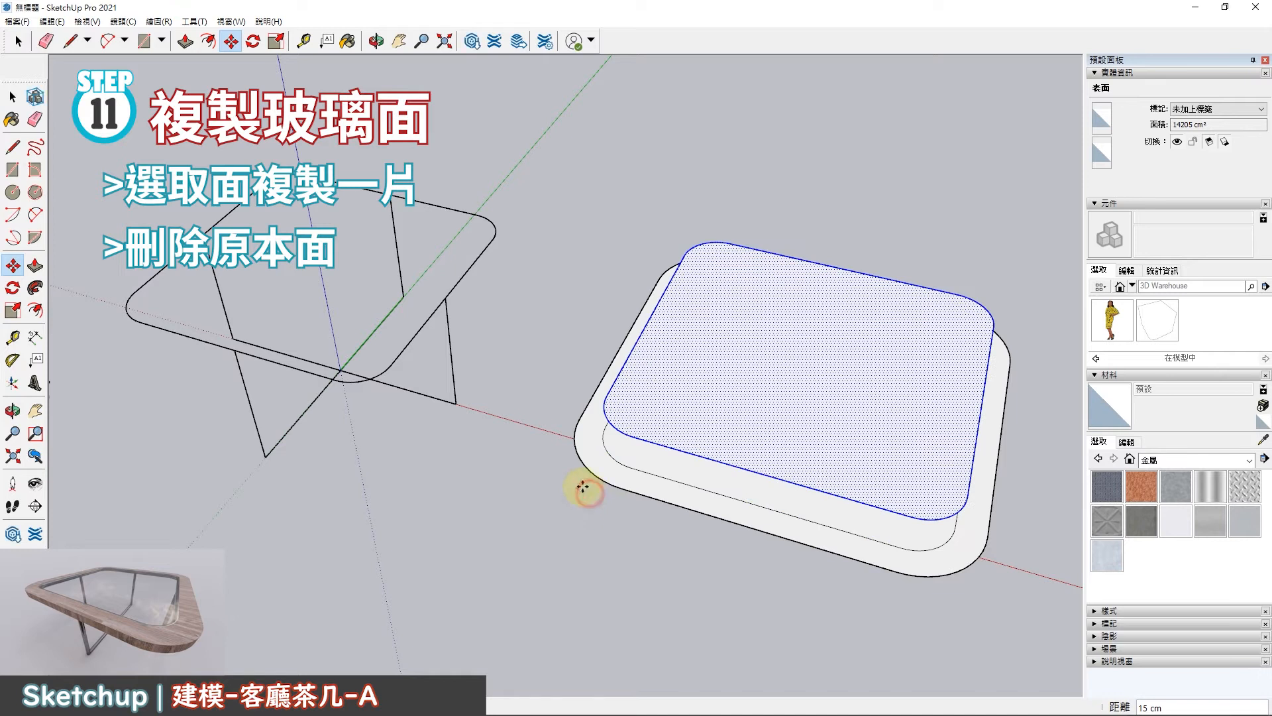
{"action": "left_click", "coordinate": [583, 488]}
{"action": "middle_click_drag", "start_coordinate": [696, 324], "coordinate": [682, 270]}
{"action": "key", "text": "space"}
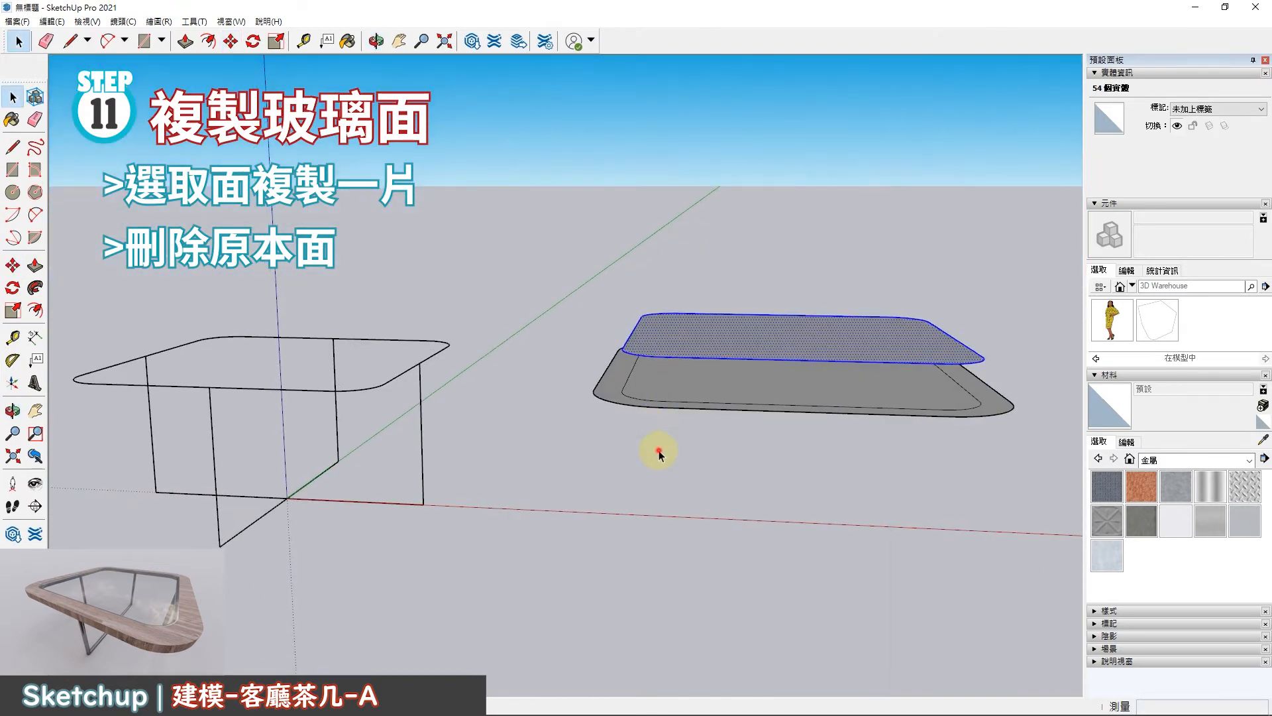
{"action": "left_click", "coordinate": [659, 453]}
Delete the original inner face inside the border ring, keeping the raised copy.
{"action": "left_click", "coordinate": [665, 390]}
{"action": "key", "text": "Delete"}
{"action": "middle_click_drag", "start_coordinate": [665, 391], "coordinate": [658, 464]}
Push/Pull the border ring face upward to a thickness of 5 cm.
{"action": "left_click", "coordinate": [658, 462]}
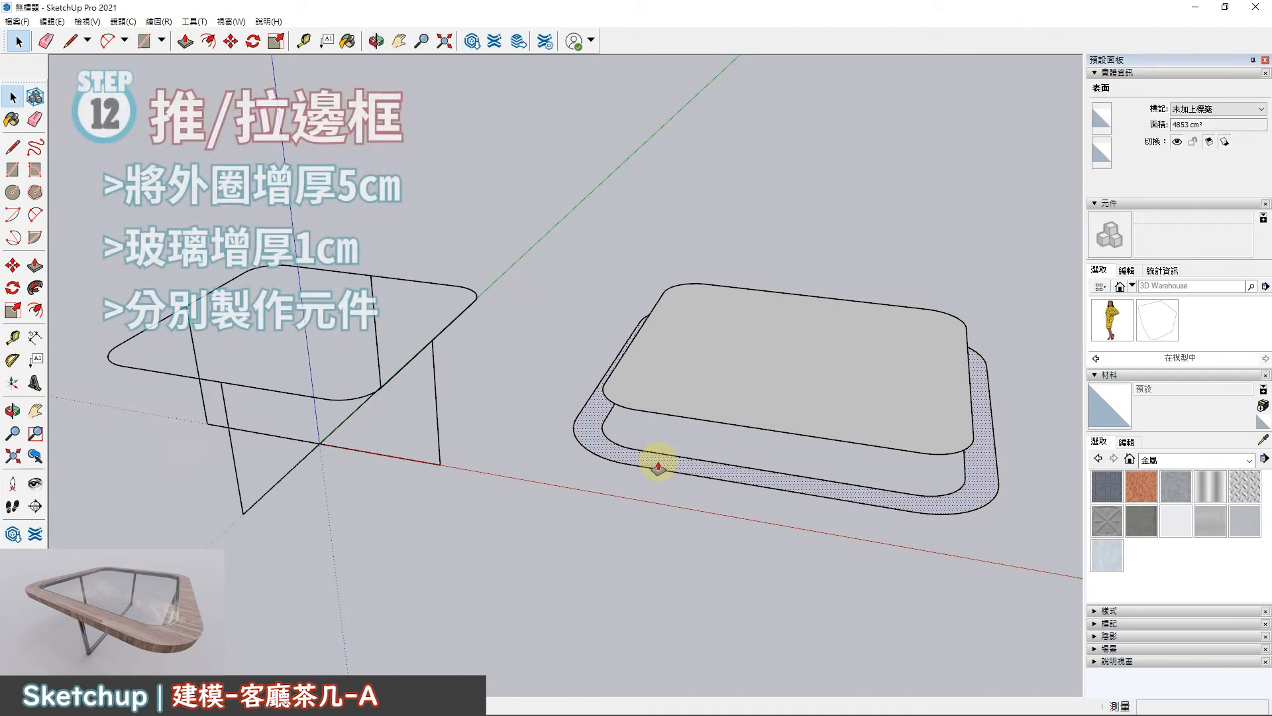
{"action": "key", "text": "p"}
{"action": "left_click", "coordinate": [634, 455]}
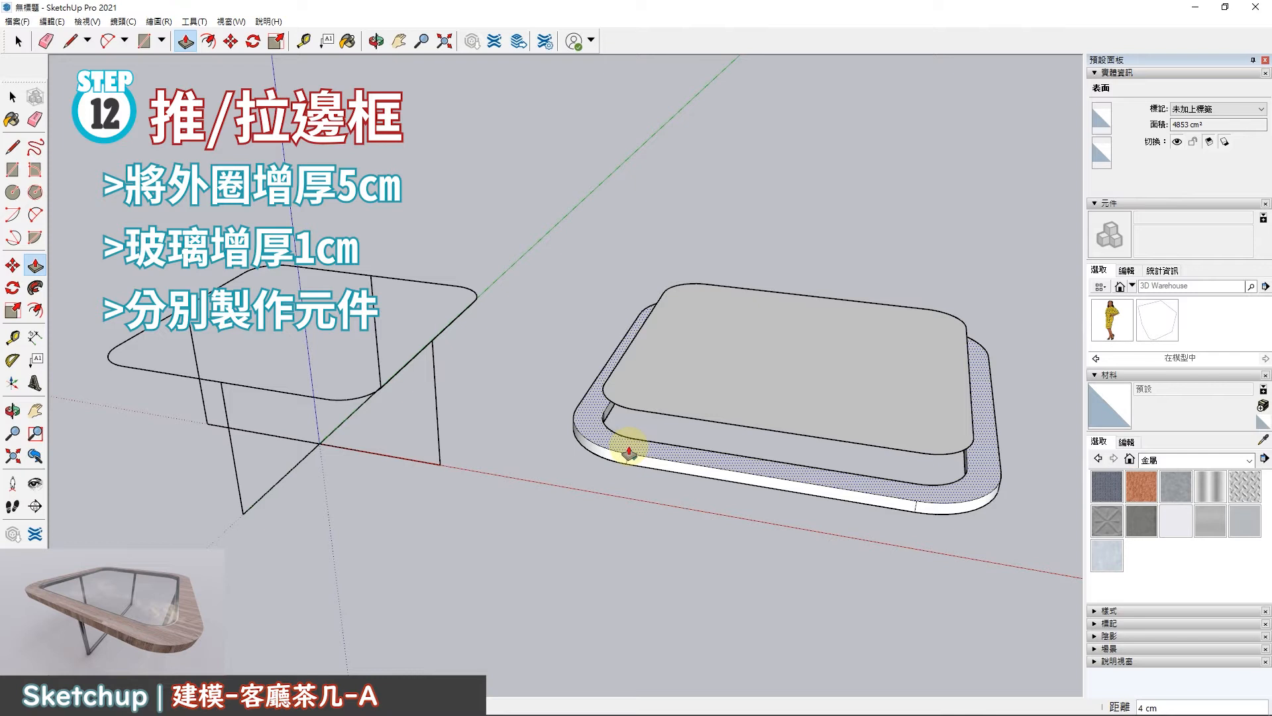
{"action": "key", "text": "Return"}
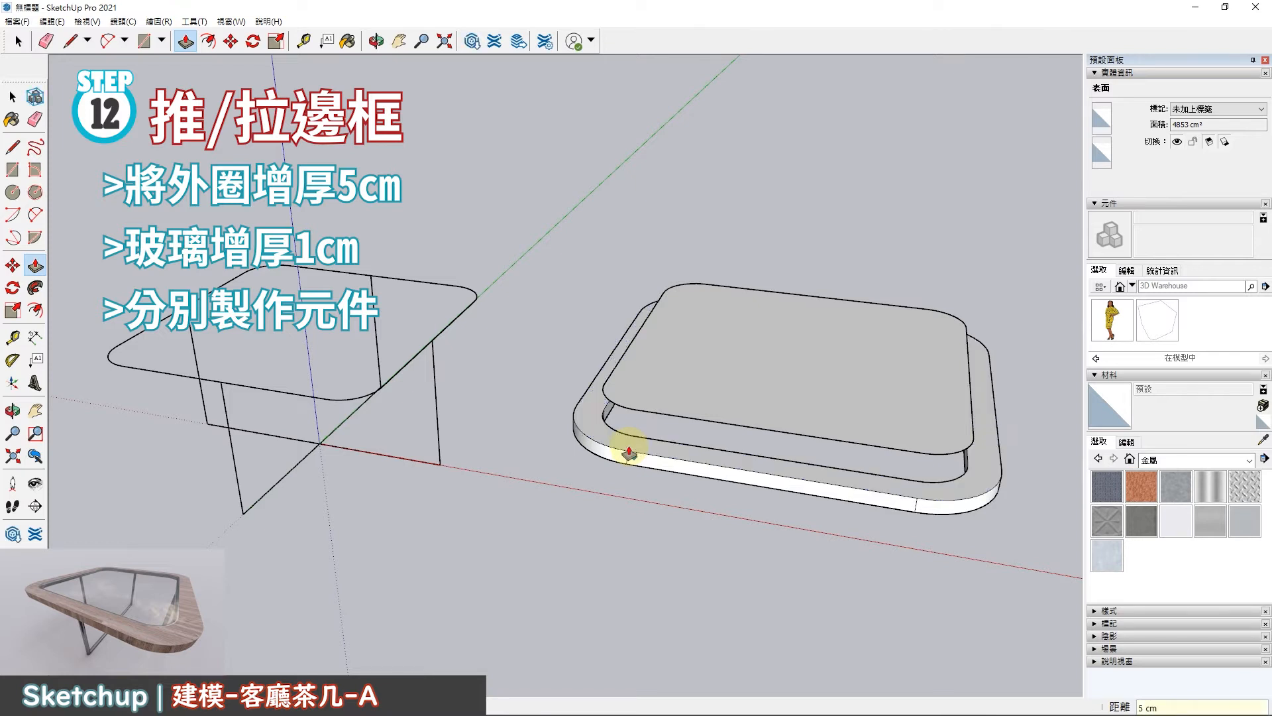
Push/Pull the raised glass face to a thickness of 1 cm.
{"action": "left_click", "coordinate": [671, 369]}
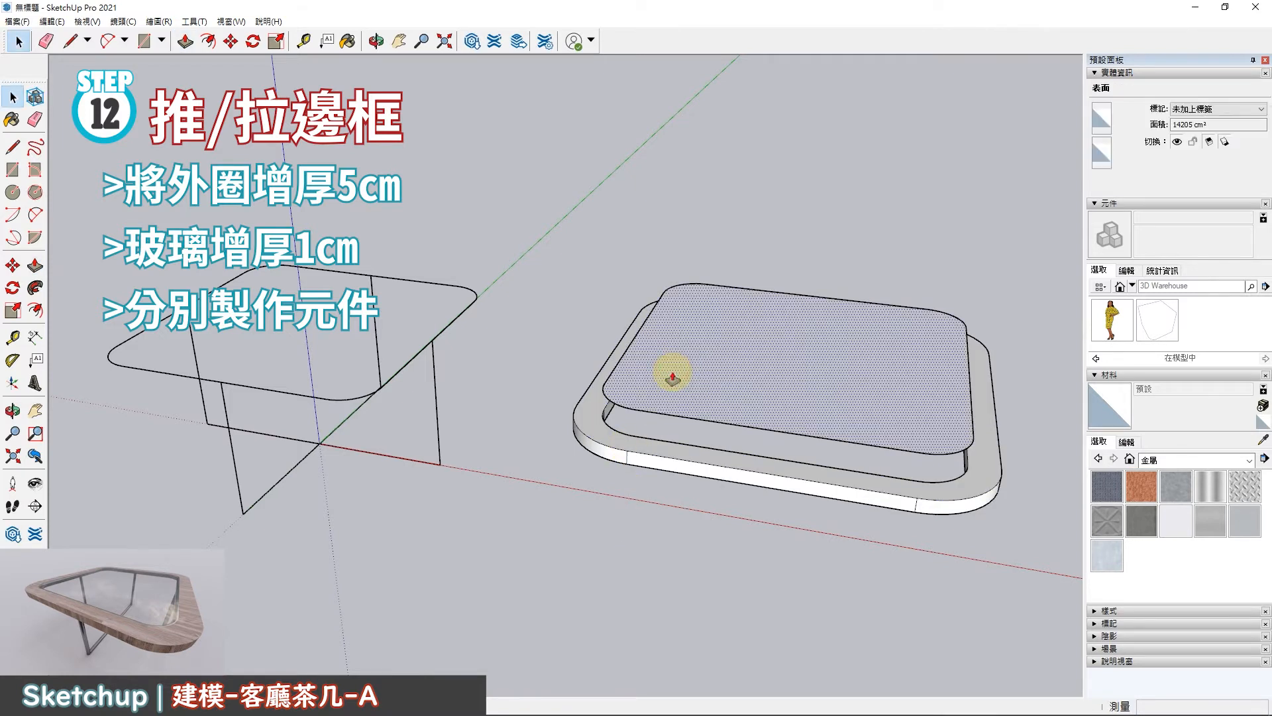
{"action": "type", "text": "3"}
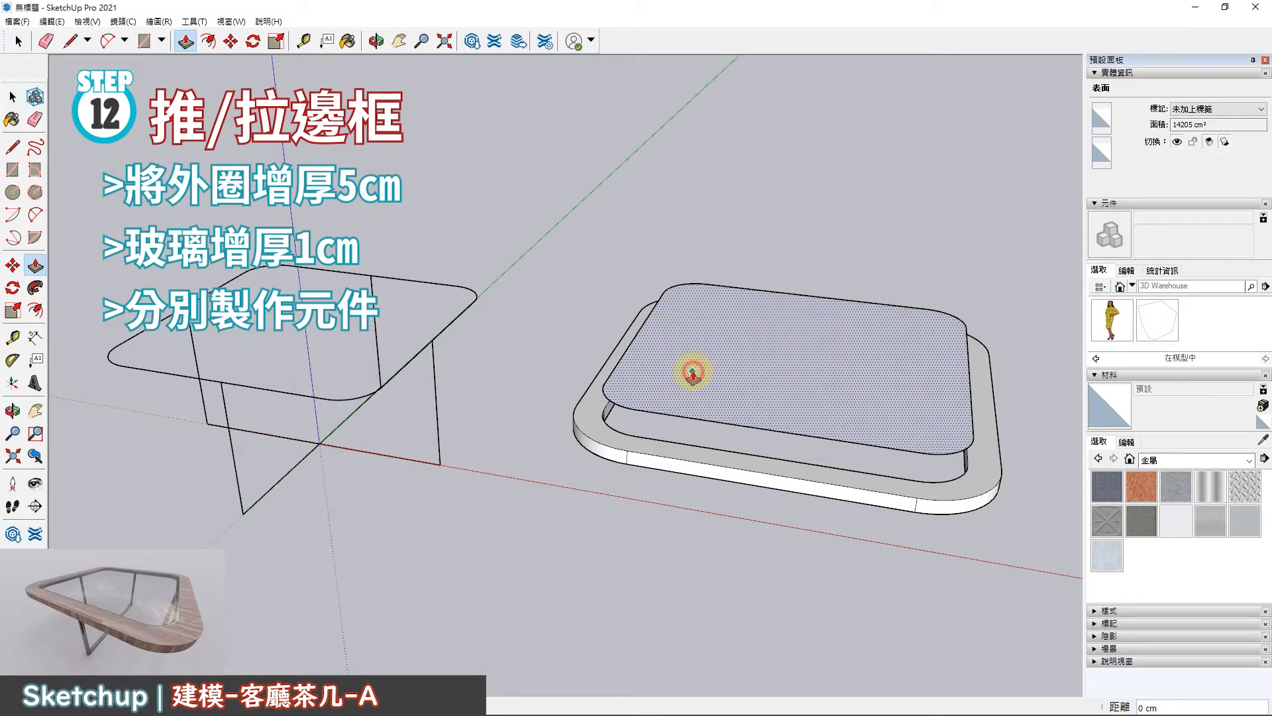
{"action": "key", "text": "Return"}
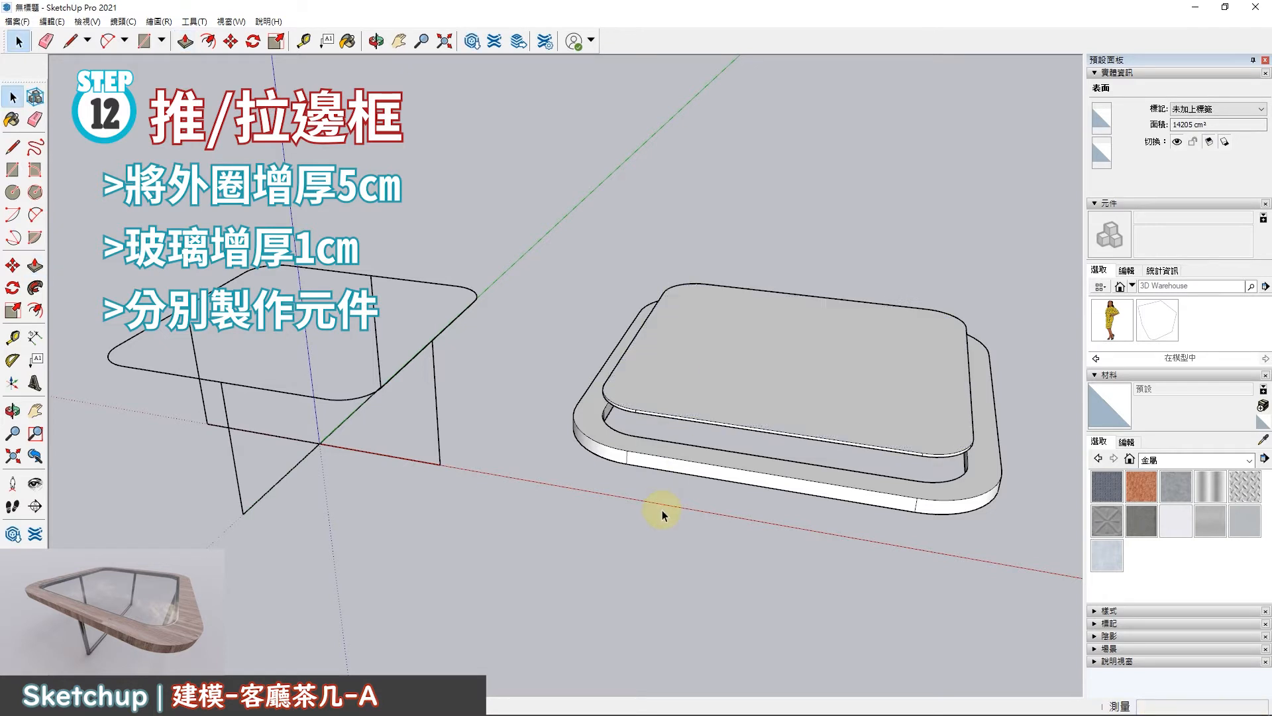
Select the entire glass panel and make it a component named 玻璃.
{"action": "middle_click_drag", "start_coordinate": [717, 403], "coordinate": [762, 392]}
{"action": "key", "text": "space"}
{"action": "left_click", "coordinate": [708, 395]}
{"action": "left_click", "coordinate": [762, 392]}
{"action": "triple_click", "coordinate": [762, 392]}
{"action": "type", "text": "gㄅ"}
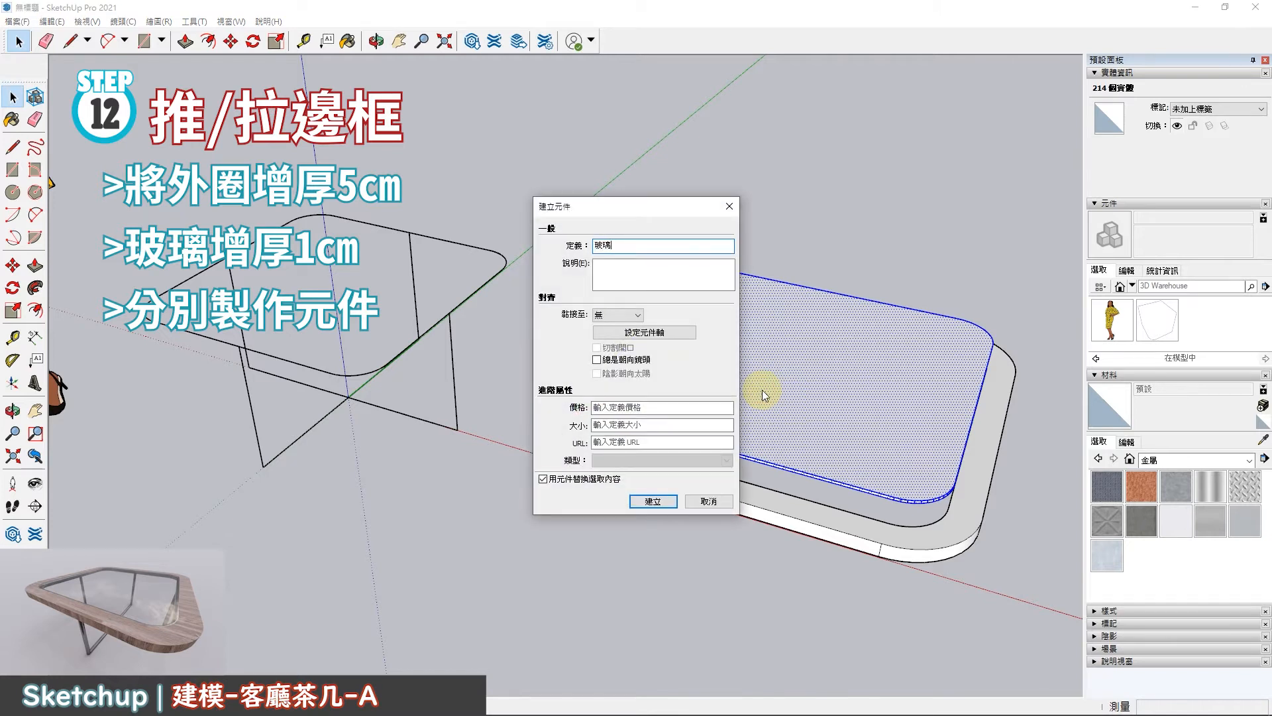
{"action": "key", "text": "Return"}
Make the whole extruded border ring a component named 框, and select the glass component.
{"action": "left_click", "coordinate": [675, 478]}
{"action": "double_click", "coordinate": [676, 480]}
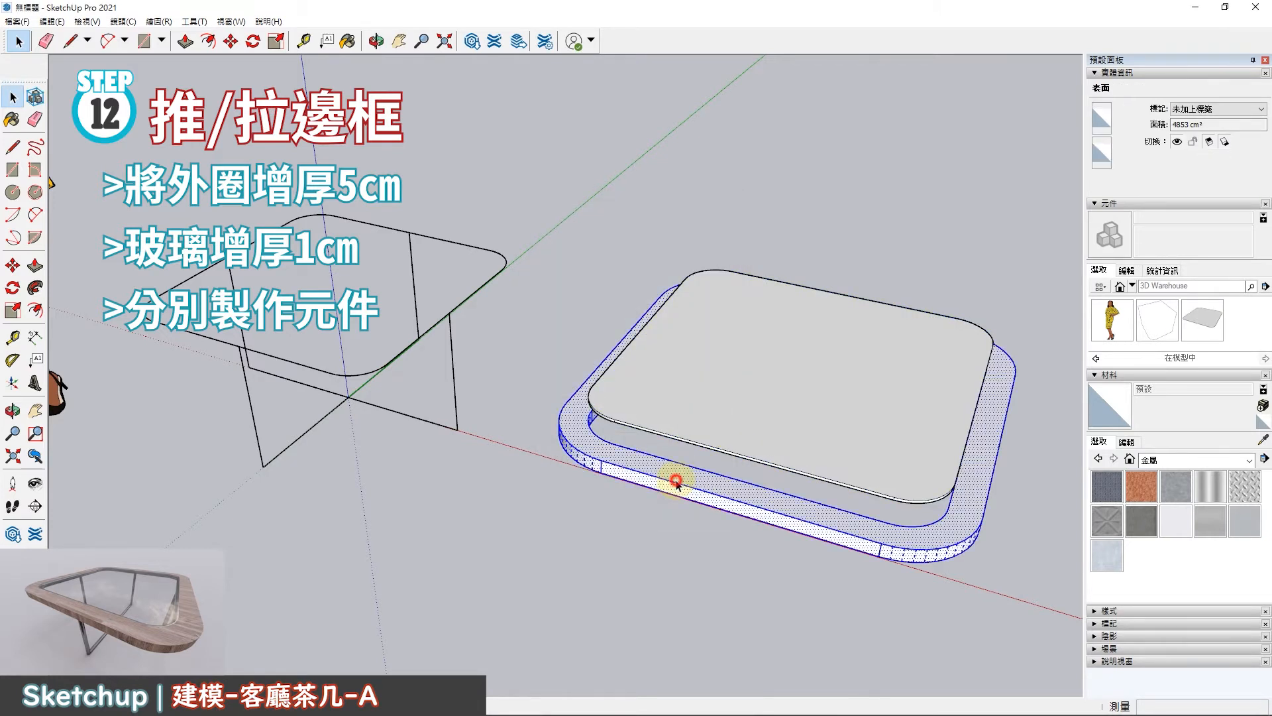
{"action": "type", "text": "g"}
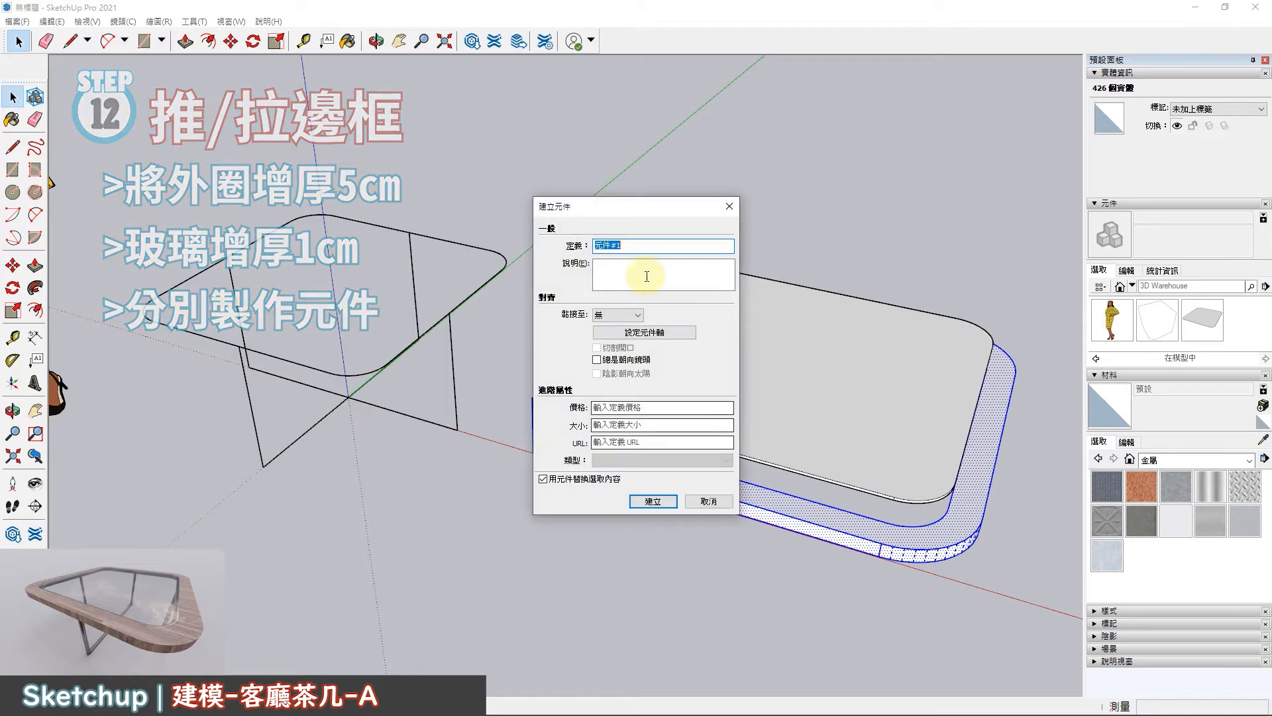
{"action": "type", "text": "ㄅ"}
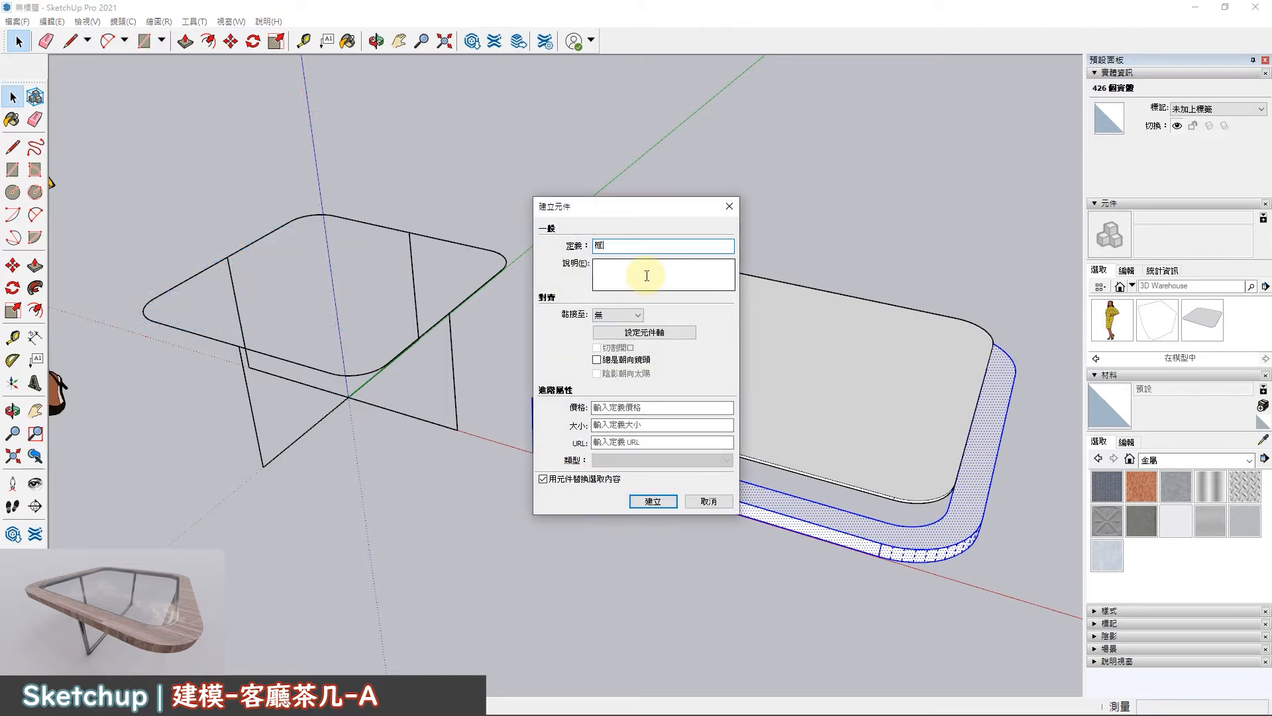
{"action": "left_click", "coordinate": [636, 502]}
{"action": "left_click", "coordinate": [651, 567]}
{"action": "left_click", "coordinate": [762, 299]}
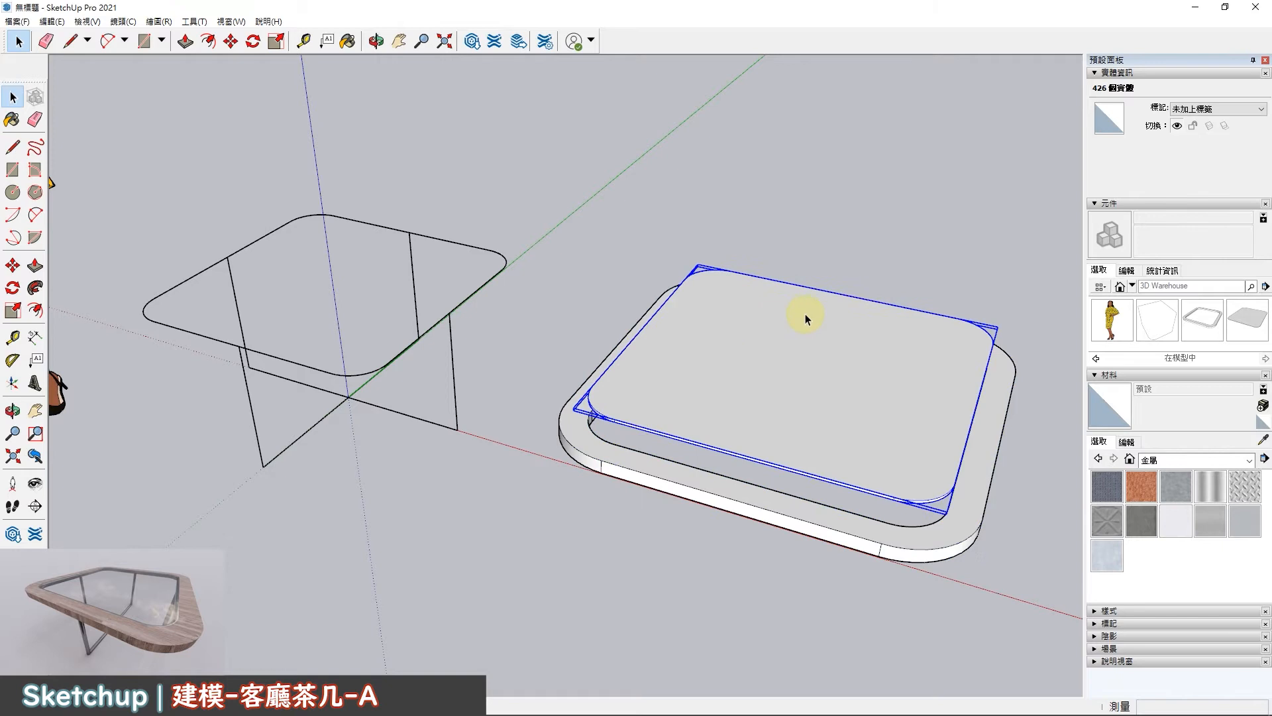
Paint the selected glass component with 半透明藍色玻璃 from the 玻璃與鏡面 material category.
{"action": "left_click", "coordinate": [1149, 464]}
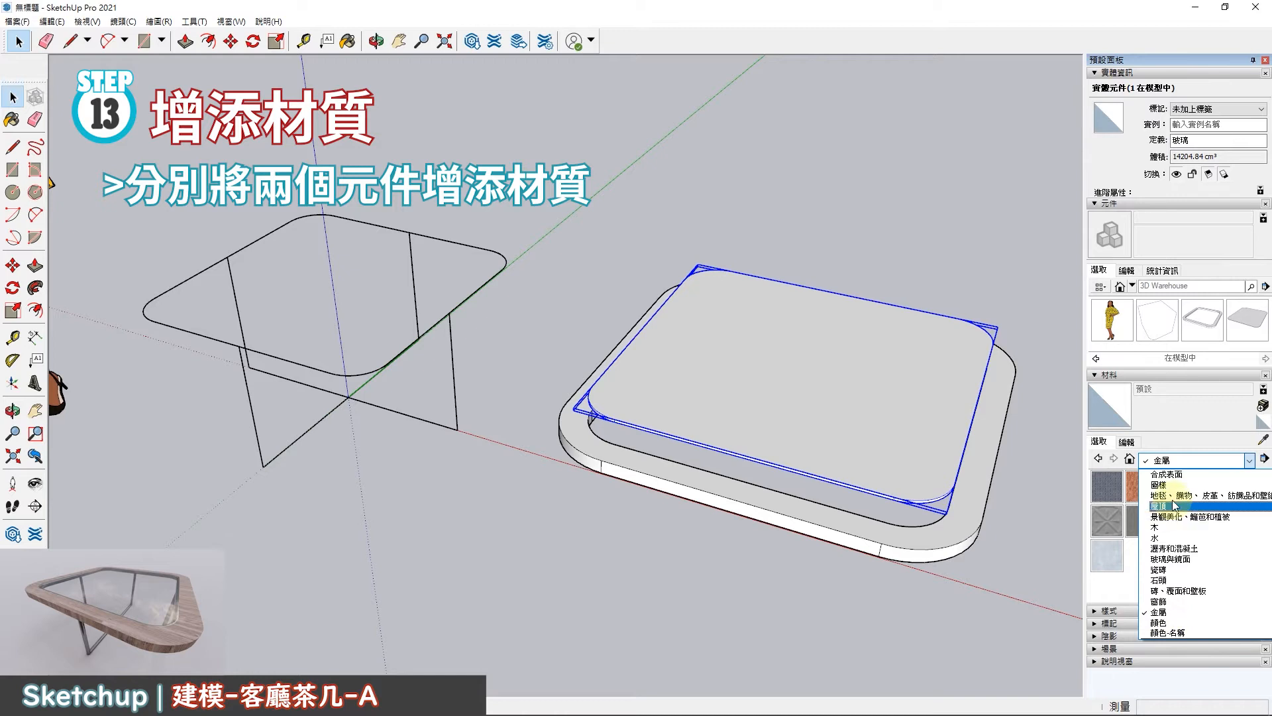
{"action": "left_click", "coordinate": [1174, 560]}
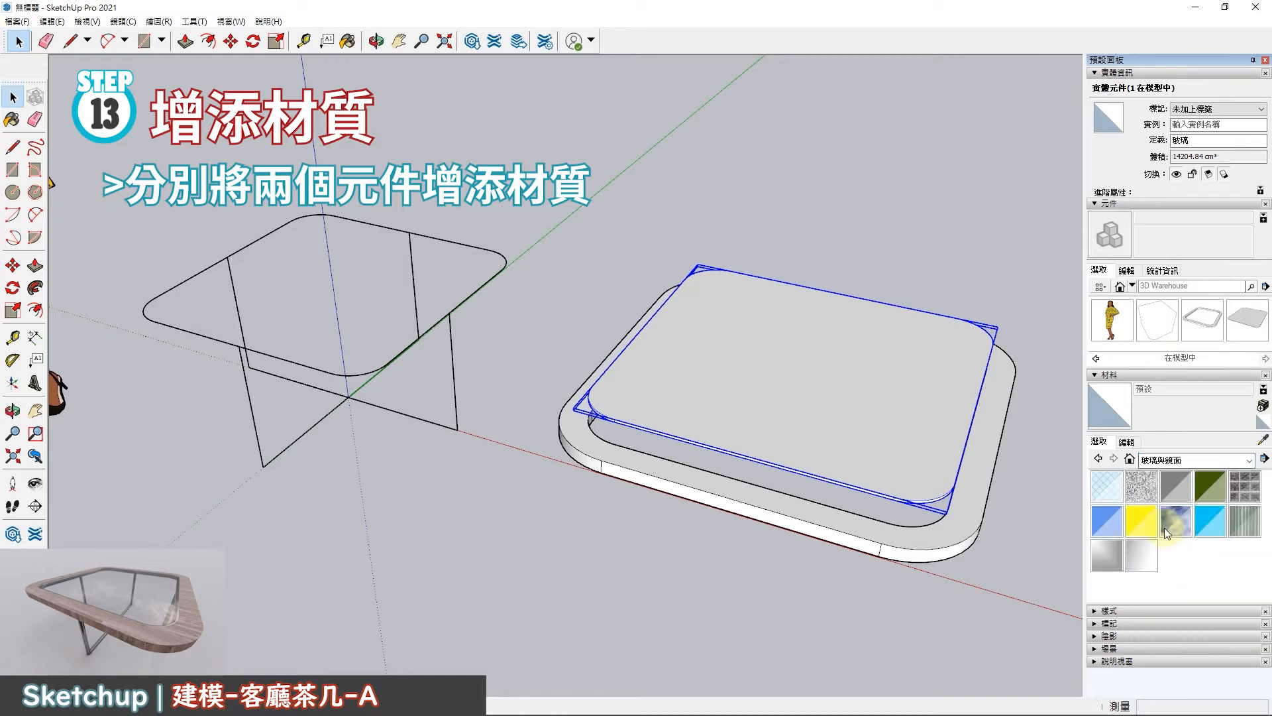
{"action": "left_click", "coordinate": [1108, 529]}
{"action": "left_click", "coordinate": [837, 401]}
{"action": "mouse_move", "coordinate": [844, 440]}
{"action": "middle_mouse_down"}
{"action": "mouse_move", "coordinate": [750, 455]}
{"action": "mouse_move", "coordinate": [687, 568]}
{"action": "mouse_move", "coordinate": [871, 440]}
{"action": "mouse_move", "coordinate": [841, 446]}
{"action": "middle_mouse_up"}
Try the light wood floor material 淺色木地板 on the border component and replace it with 木材單板 02.
{"action": "left_click", "coordinate": [1160, 460]}
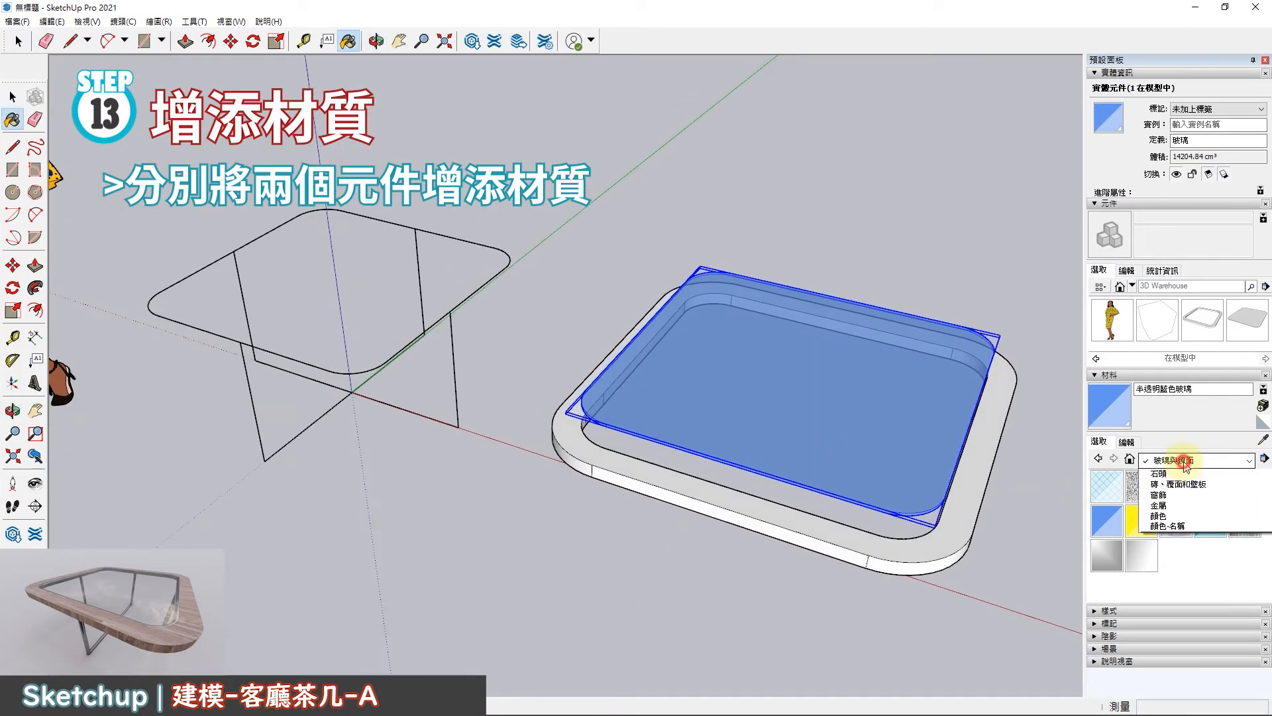
{"action": "left_click", "coordinate": [1159, 528]}
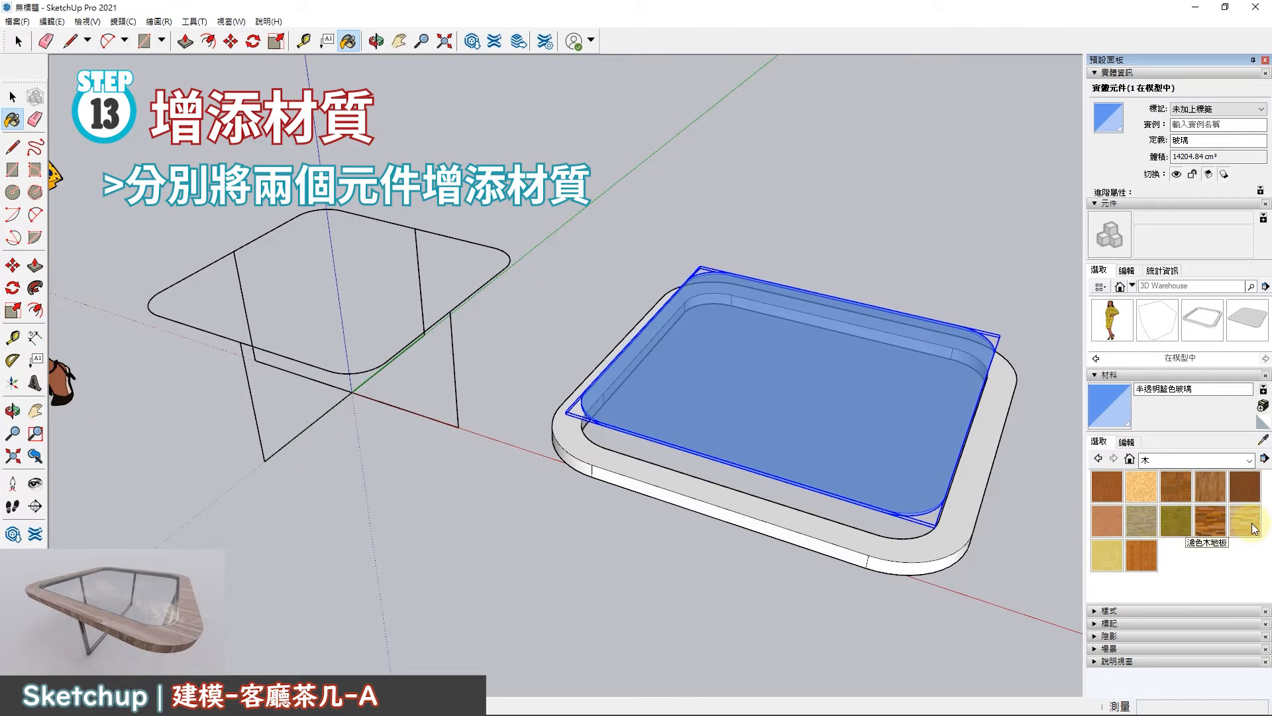
{"action": "left_click", "coordinate": [1251, 525]}
{"action": "left_click", "coordinate": [936, 552]}
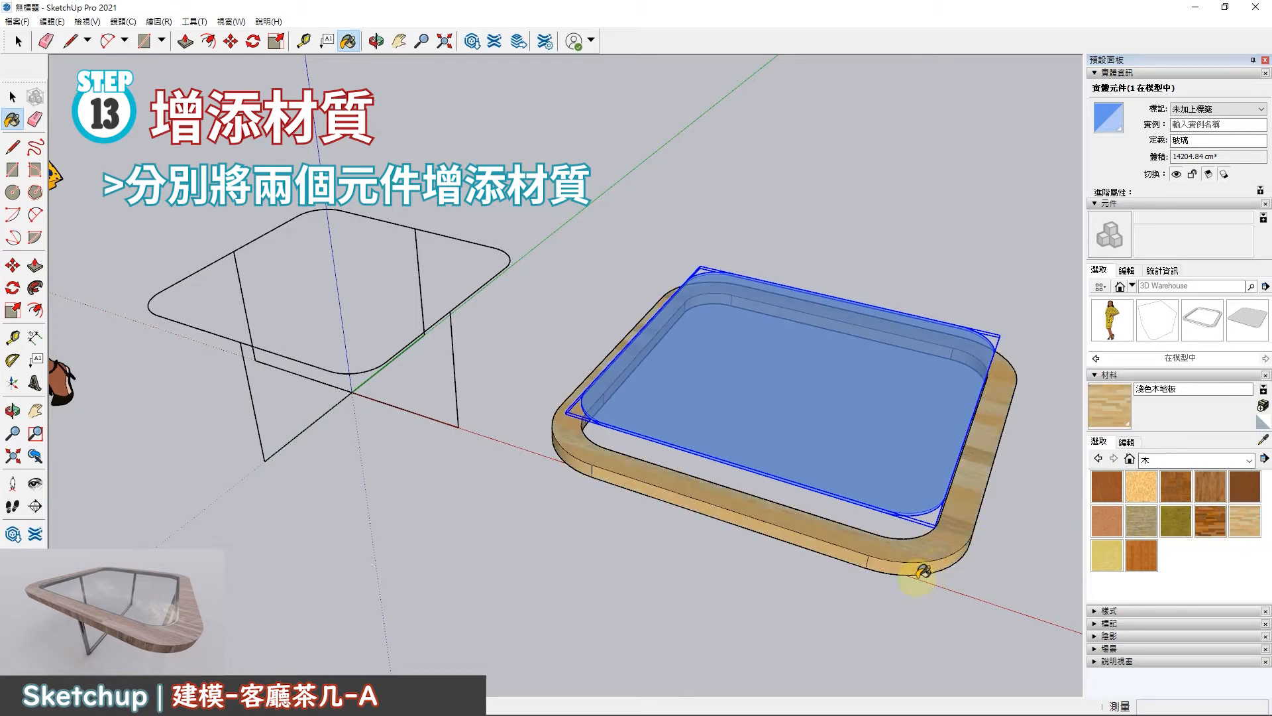
{"action": "left_click", "coordinate": [1111, 534]}
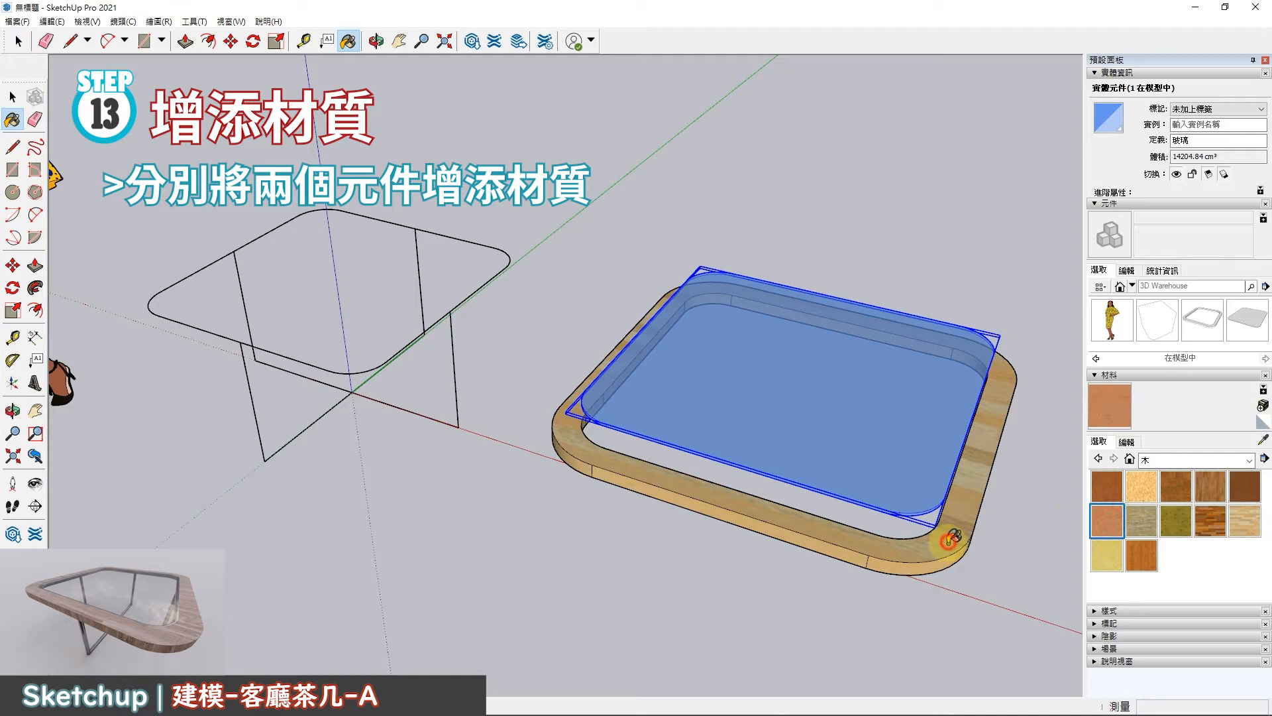
{"action": "left_click", "coordinate": [953, 540]}
Move the glass component so its rounded corner sits flush against the inner edge of the wooden border.
{"action": "left_click", "coordinate": [11, 99]}
{"action": "left_click", "coordinate": [483, 498]}
{"action": "left_click", "coordinate": [634, 396]}
{"action": "scroll", "coordinate": [575, 391], "scroll_direction": "up", "scroll_amount": 3}
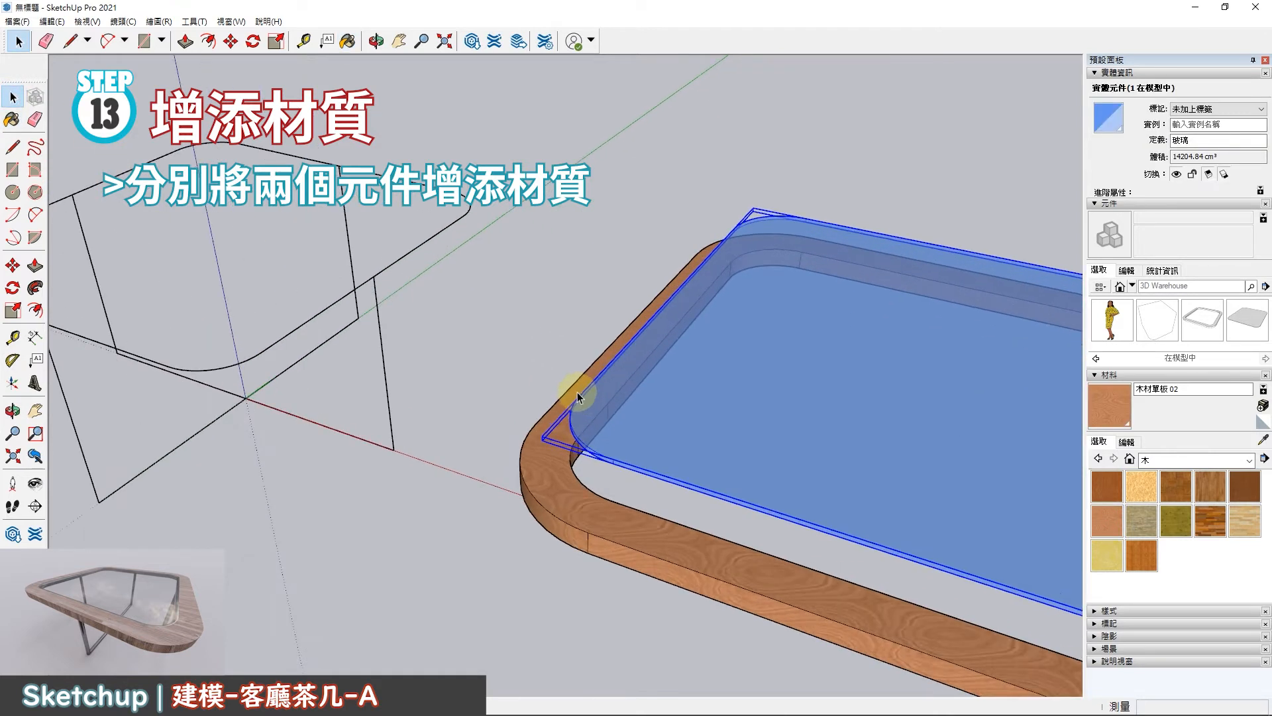
{"action": "scroll", "coordinate": [575, 392], "scroll_direction": "up", "scroll_amount": 3}
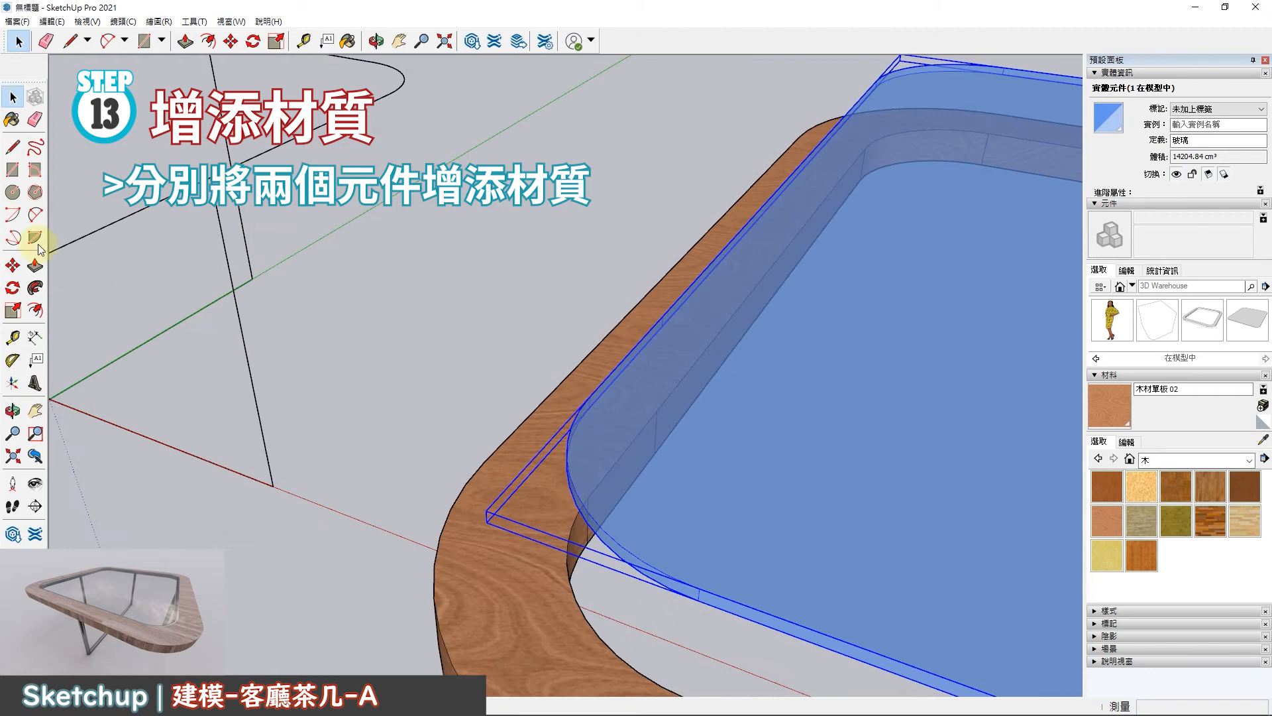
{"action": "left_click", "coordinate": [7, 271]}
{"action": "middle_click_drag", "start_coordinate": [531, 242], "coordinate": [593, 63]}
{"action": "scroll", "coordinate": [815, 318], "scroll_direction": "up", "scroll_amount": 5}
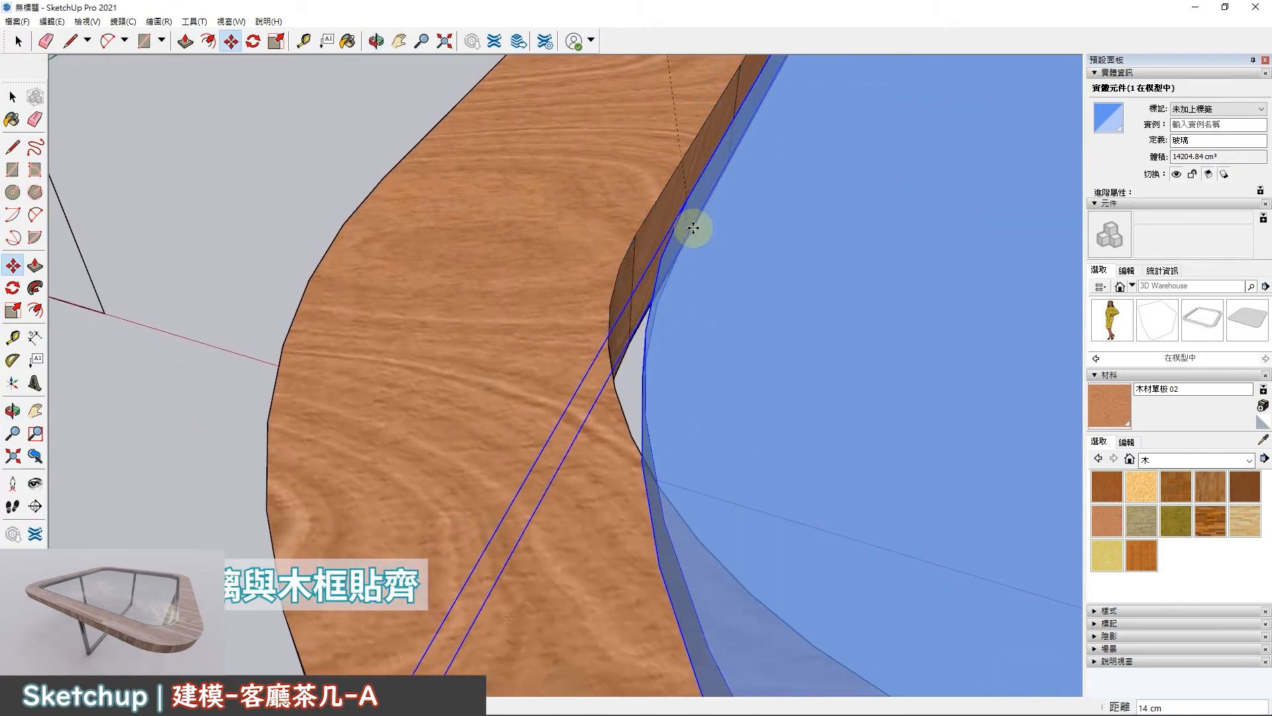
{"action": "left_click", "coordinate": [641, 236]}
{"action": "scroll", "coordinate": [623, 247], "scroll_direction": "down", "scroll_amount": 10}
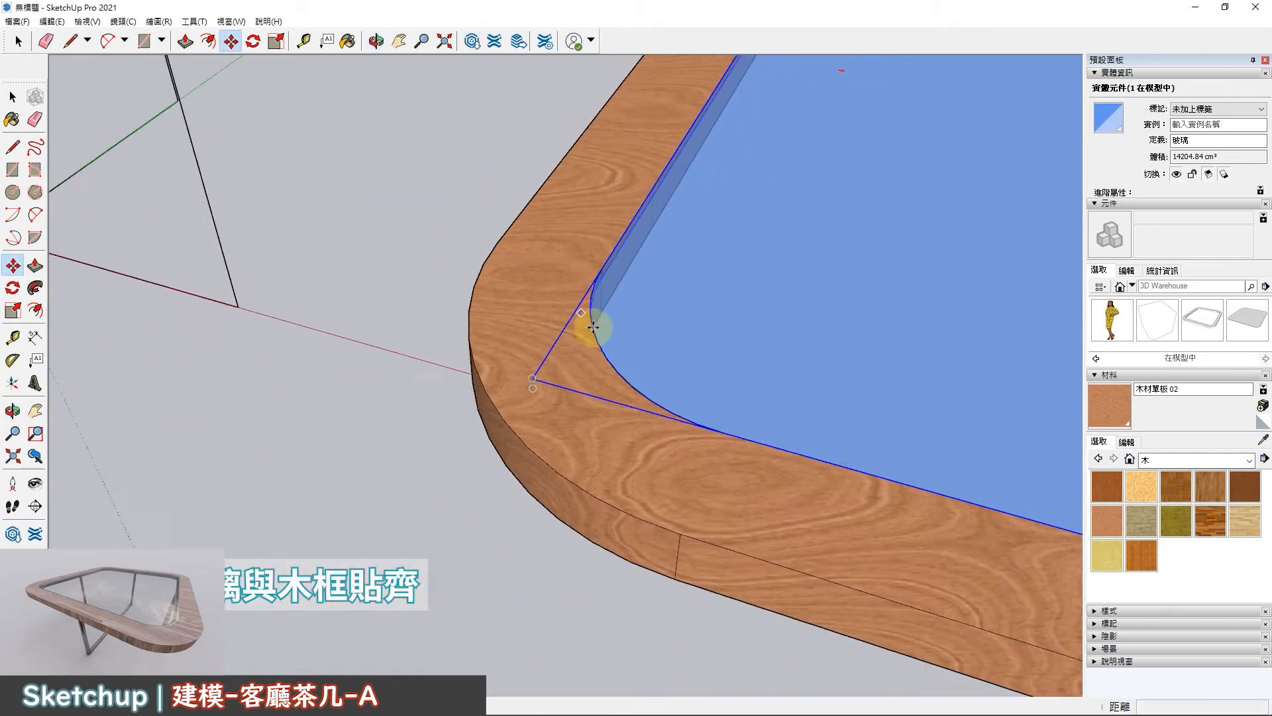
Combine the wooden border and the glass panel into one component named 桌板.
{"action": "left_click", "coordinate": [12, 99]}
{"action": "left_click", "coordinate": [364, 482]}
{"action": "middle_click_drag", "start_coordinate": [363, 482], "coordinate": [987, 137]}
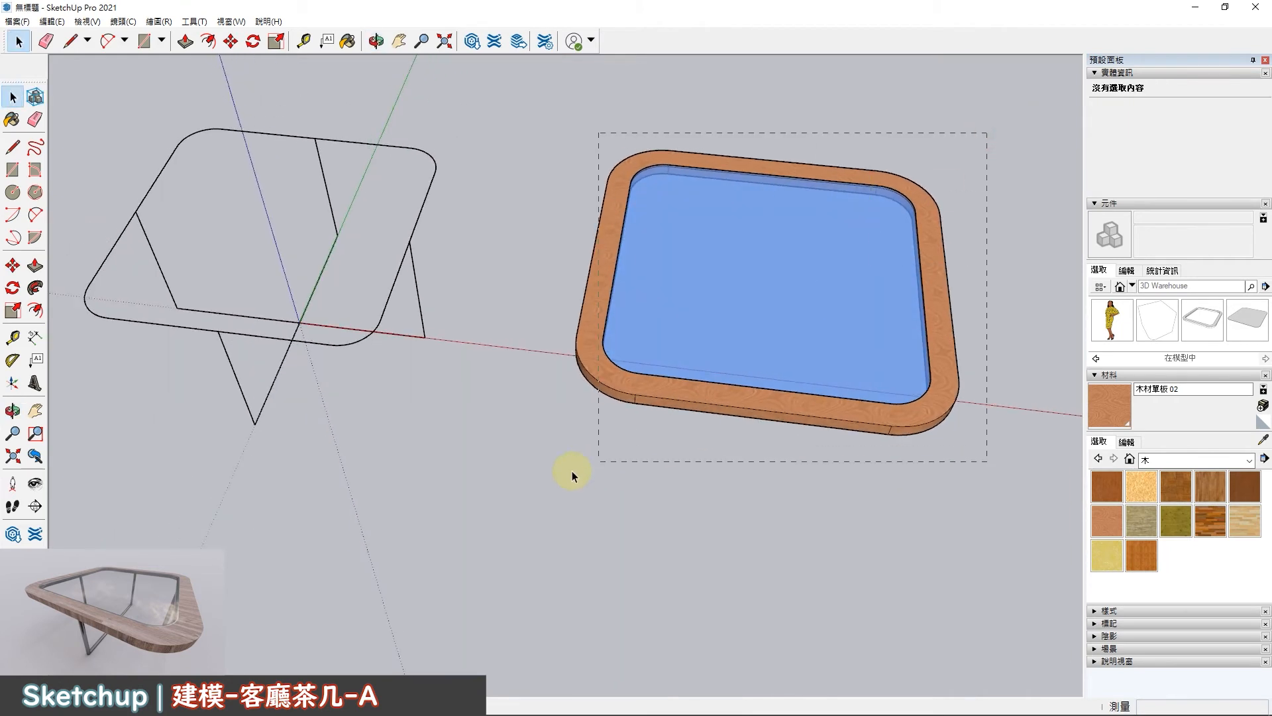
{"action": "left_click_drag", "start_coordinate": [547, 476], "coordinate": [548, 477]}
{"action": "middle_click_drag", "start_coordinate": [689, 250], "coordinate": [671, 230]}
{"action": "type", "text": "gㄓ"}
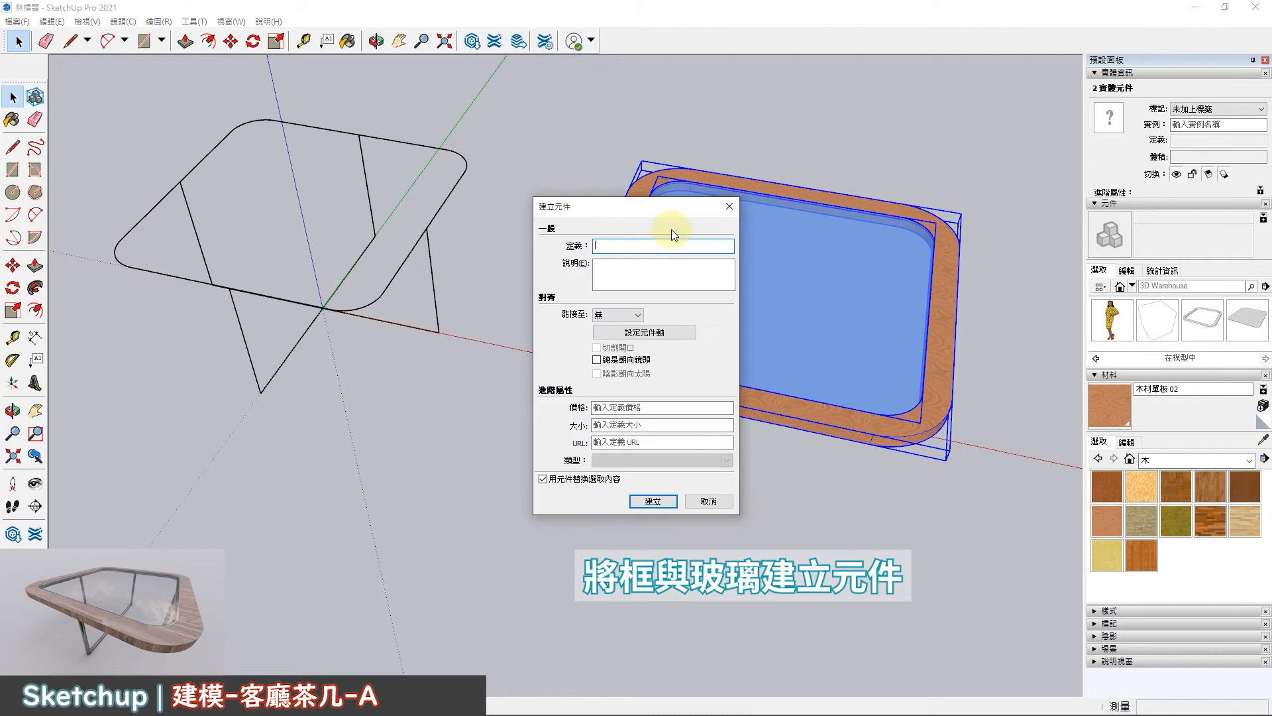
{"action": "type", "text": "桌板"}
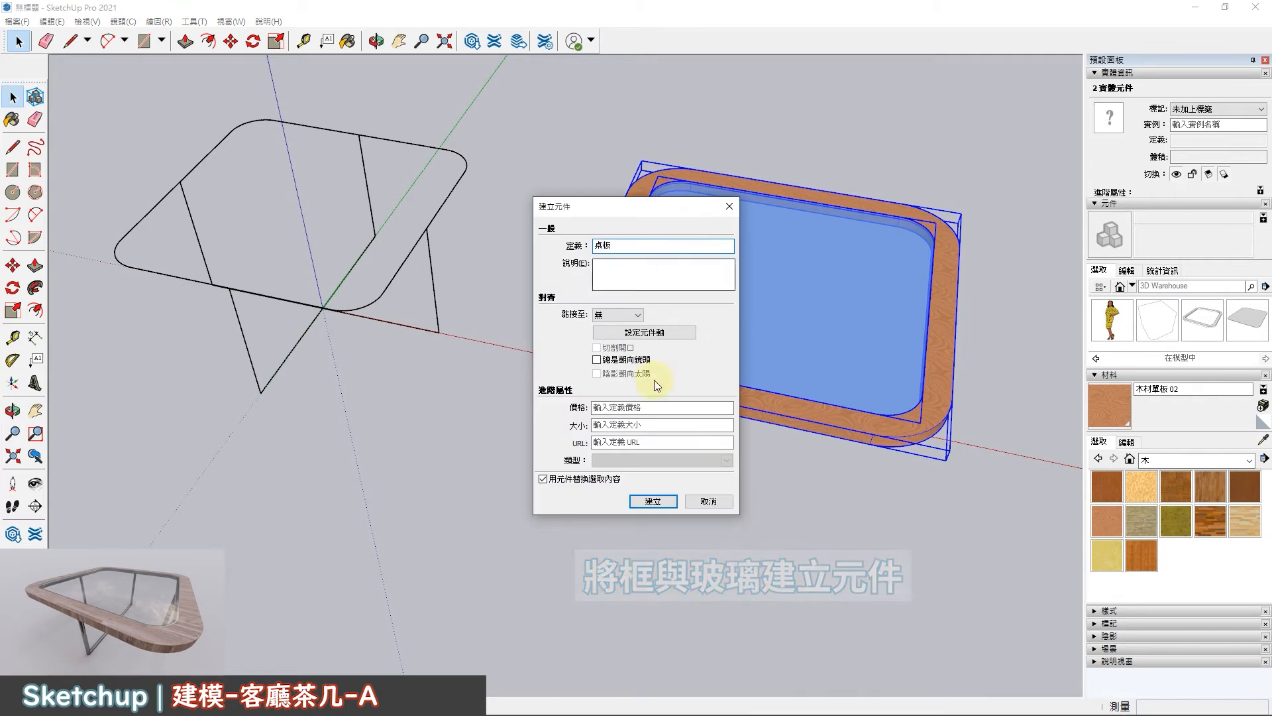
{"action": "left_click", "coordinate": [654, 502]}
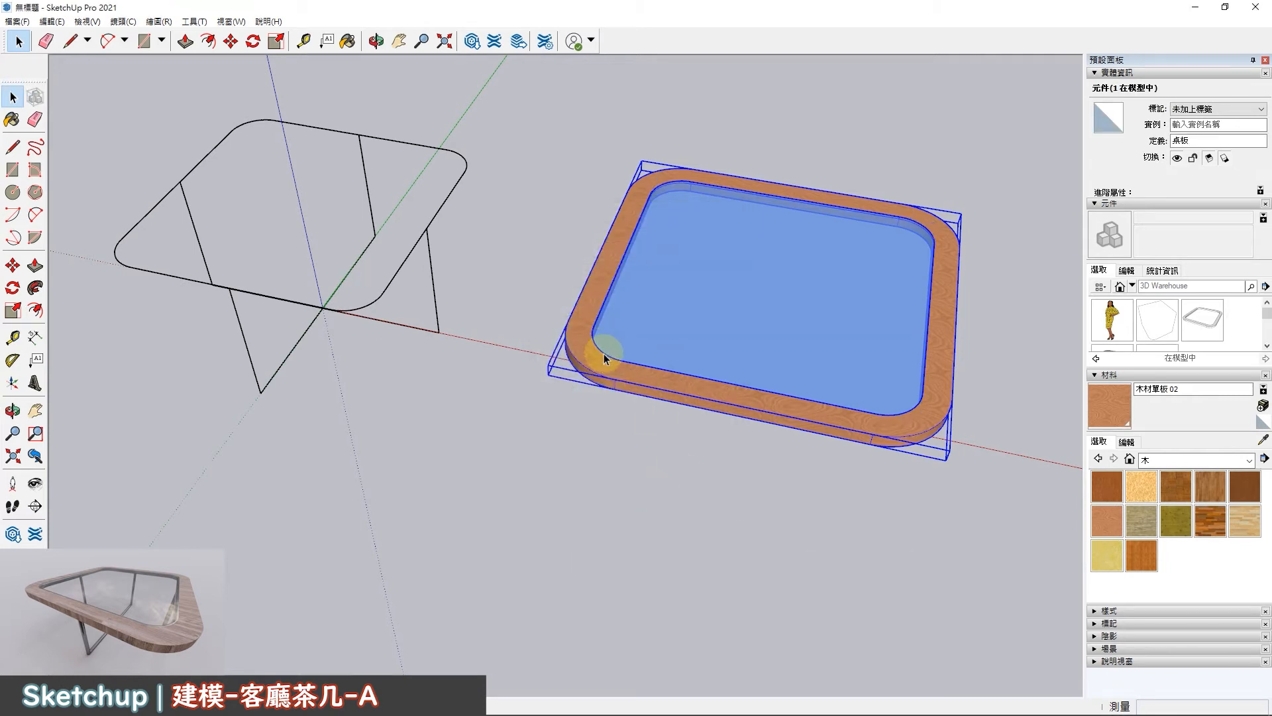
Move the 桌板 component onto the base frame, aligning the border's inner rounded corner with the frame's top outline.
{"action": "middle_click_drag", "start_coordinate": [568, 347], "coordinate": [598, 362]}
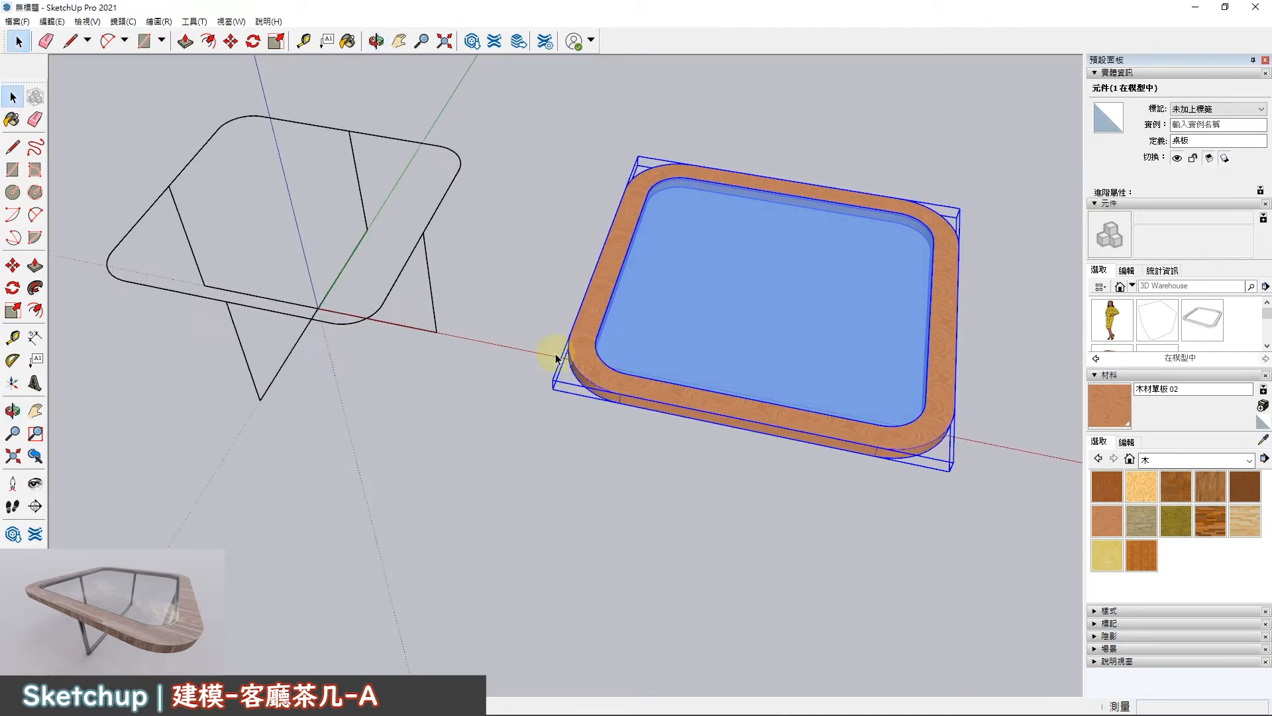
{"action": "left_click", "coordinate": [12, 268]}
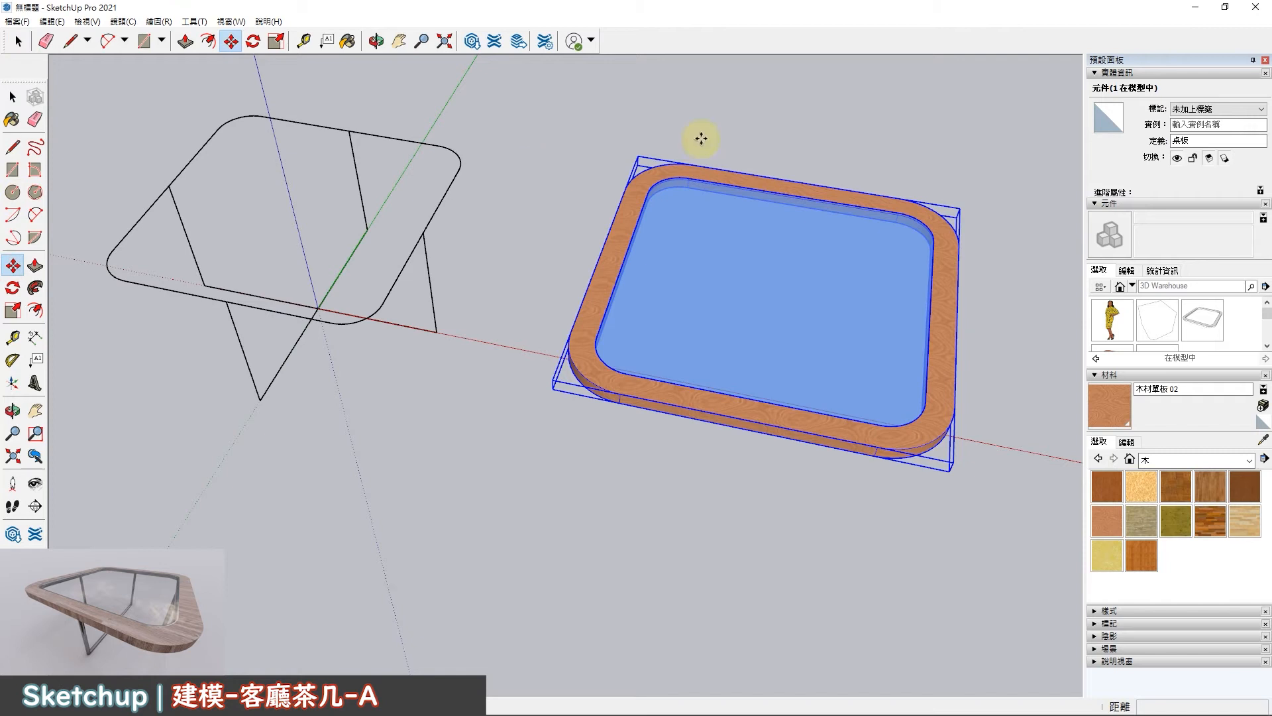
{"action": "left_click_drag", "start_coordinate": [647, 193], "coordinate": [223, 124]}
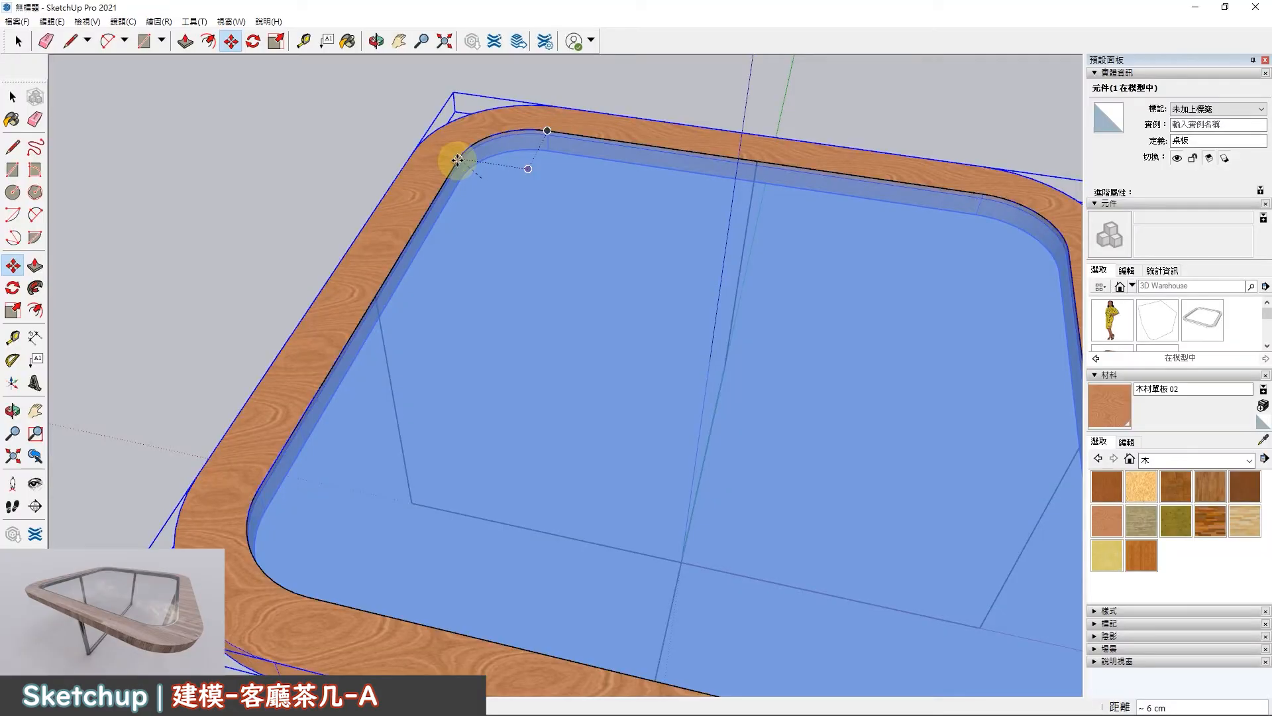
{"action": "left_click", "coordinate": [457, 159]}
{"action": "scroll", "coordinate": [489, 174], "scroll_direction": "down", "scroll_amount": 5}
{"action": "middle_click_drag", "start_coordinate": [517, 200], "coordinate": [542, 352]}
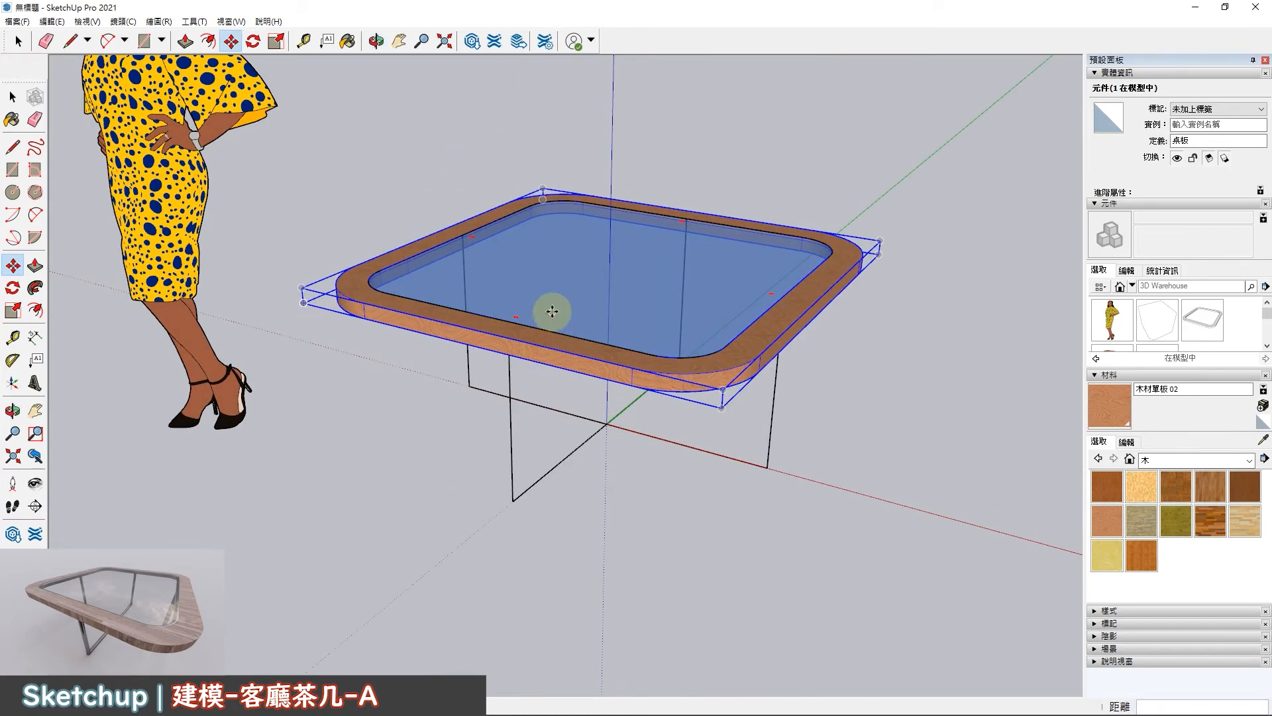
{"action": "middle_click_drag", "start_coordinate": [552, 312], "coordinate": [593, 391]}
{"action": "scroll", "coordinate": [530, 344], "scroll_direction": "up", "scroll_amount": 4}
{"action": "middle_click_drag", "start_coordinate": [512, 397], "coordinate": [548, 396]}
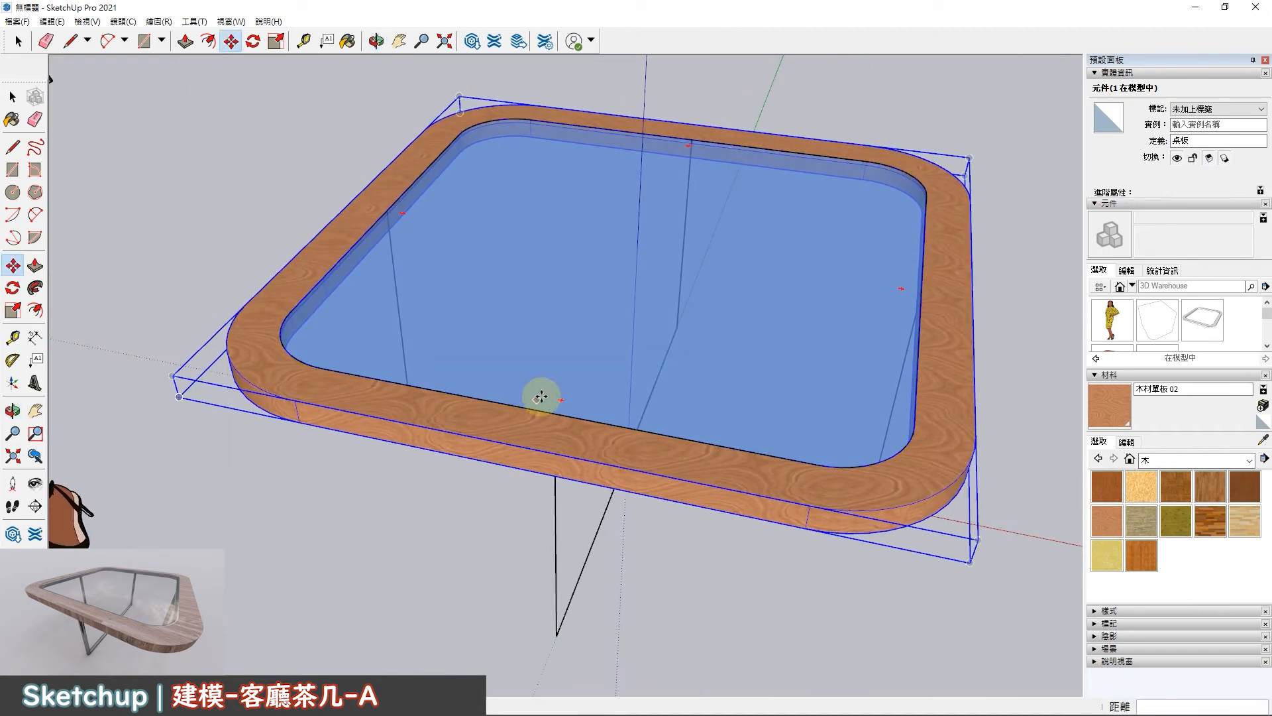
{"action": "scroll", "coordinate": [502, 332], "scroll_direction": "up", "scroll_amount": 1}
{"action": "middle_click_drag", "start_coordinate": [535, 345], "coordinate": [447, 338]}
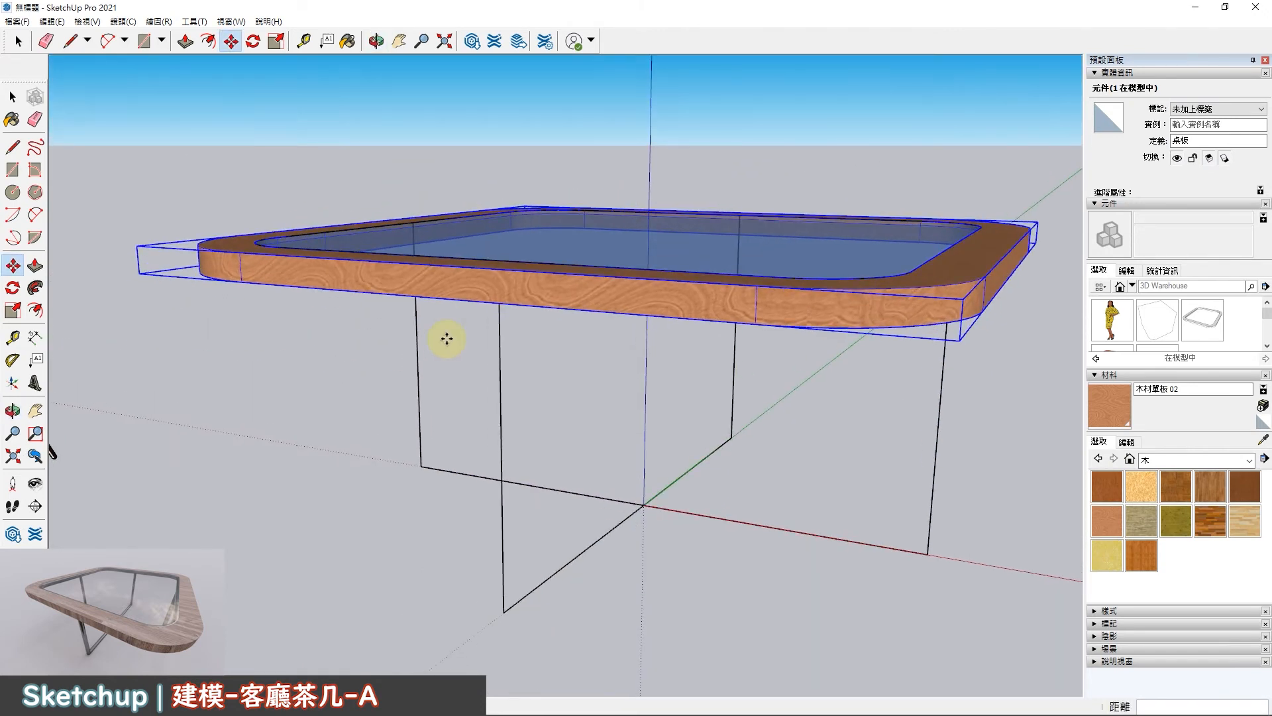
Copy one quarter-frame component of the base out along the green axis, clear of the table.
{"action": "left_click", "coordinate": [12, 97]}
{"action": "left_click", "coordinate": [501, 386]}
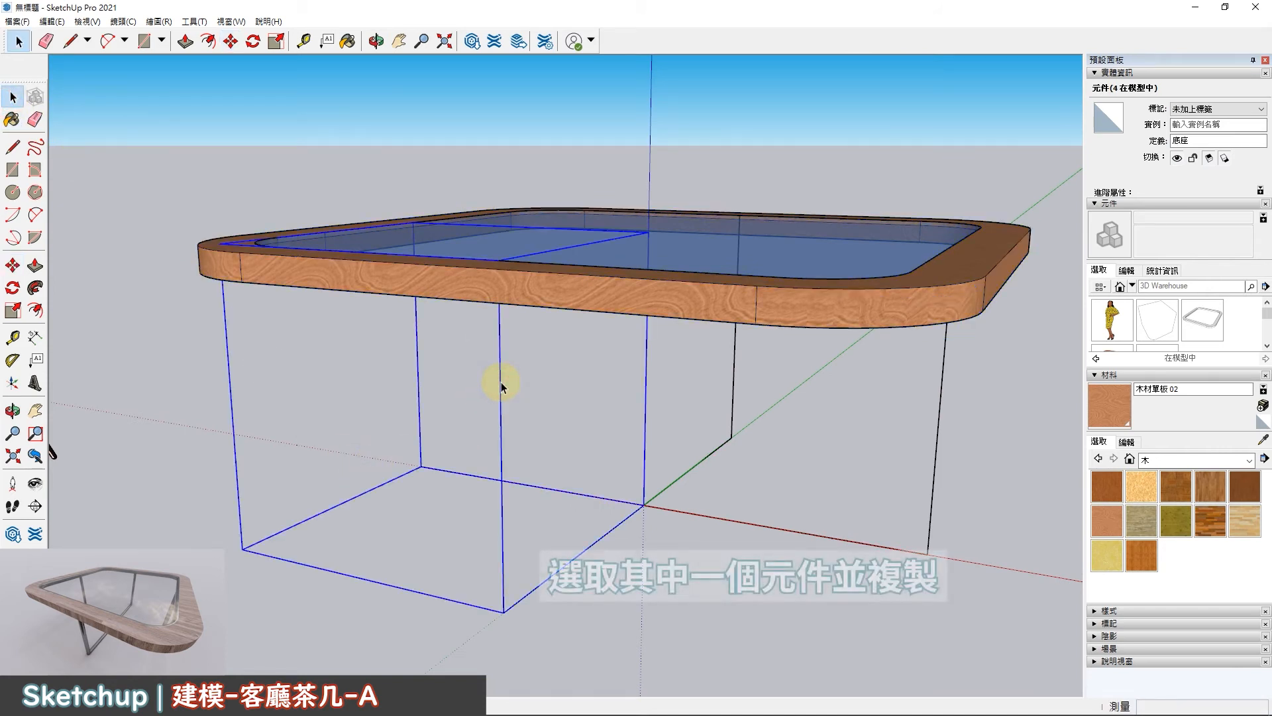
{"action": "scroll", "coordinate": [538, 400], "scroll_direction": "down", "scroll_amount": 3}
{"action": "scroll", "coordinate": [539, 417], "scroll_direction": "down", "scroll_amount": 2}
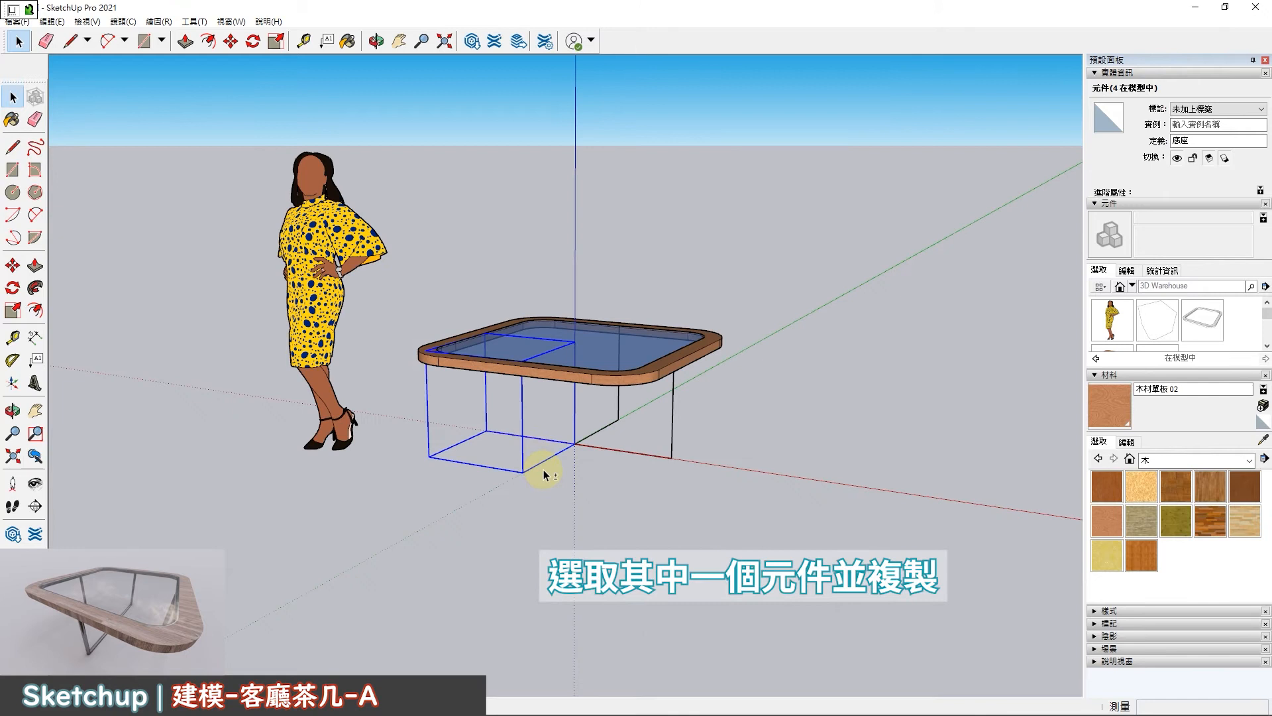
{"action": "key", "text": "m"}
{"action": "left_click", "coordinate": [523, 472]}
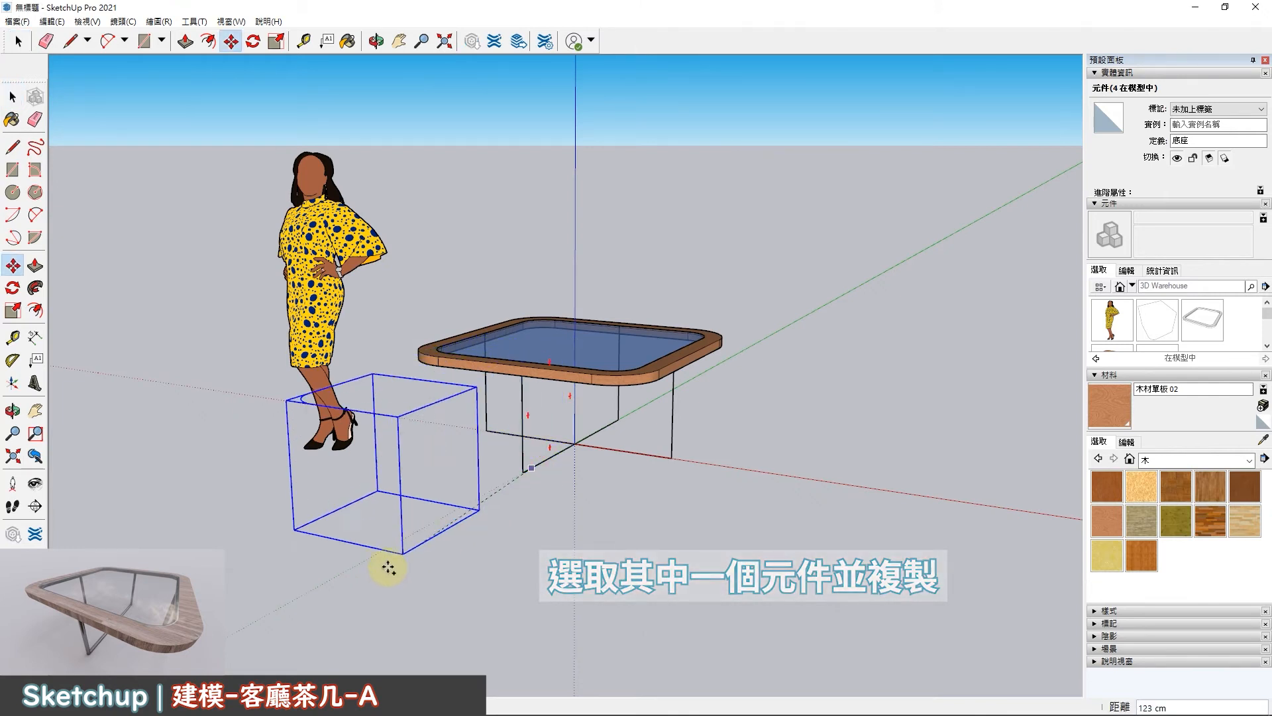
{"action": "left_click", "coordinate": [182, 662]}
{"action": "key", "text": "space"}
{"action": "left_click", "coordinate": [424, 556]}
Open the copied base component for editing and draw a 2 cm radius circle on its bottom edge, perpendicular to that edge.
{"action": "middle_click_drag", "start_coordinate": [517, 475], "coordinate": [488, 497]}
{"action": "scroll", "coordinate": [290, 549], "scroll_direction": "up", "scroll_amount": 3}
{"action": "scroll", "coordinate": [290, 544], "scroll_direction": "up", "scroll_amount": 2}
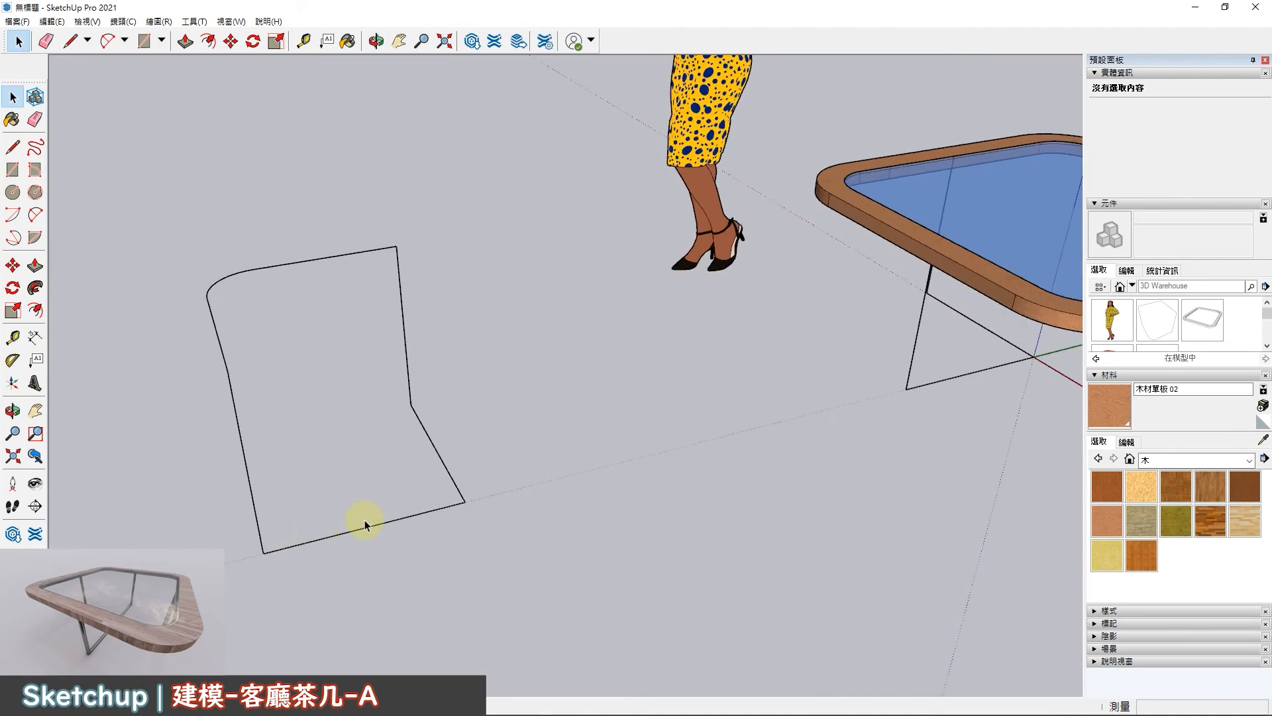
{"action": "double_click", "coordinate": [383, 525]}
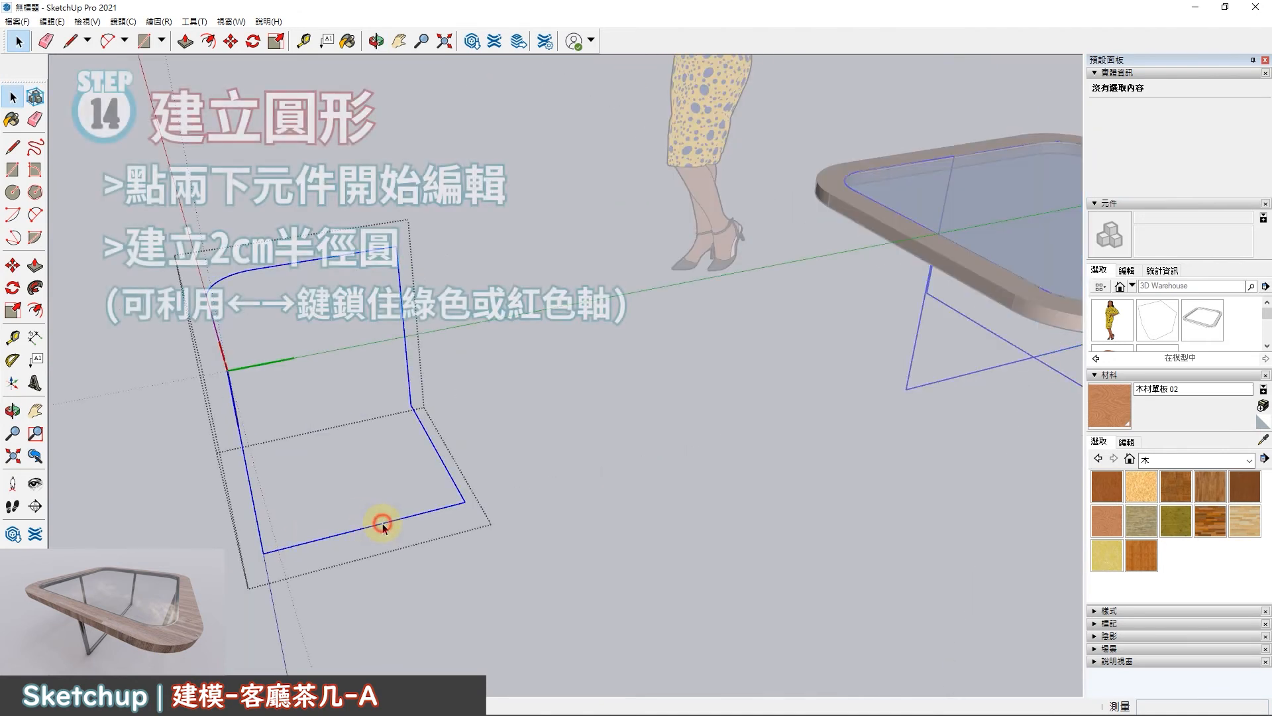
{"action": "scroll", "coordinate": [451, 488], "scroll_direction": "up", "scroll_amount": 3}
{"action": "mouse_move", "coordinate": [451, 488]}
{"action": "middle_mouse_down"}
{"action": "mouse_move", "coordinate": [233, 477]}
{"action": "mouse_move", "coordinate": [526, 335]}
{"action": "mouse_move", "coordinate": [468, 498]}
{"action": "middle_mouse_up"}
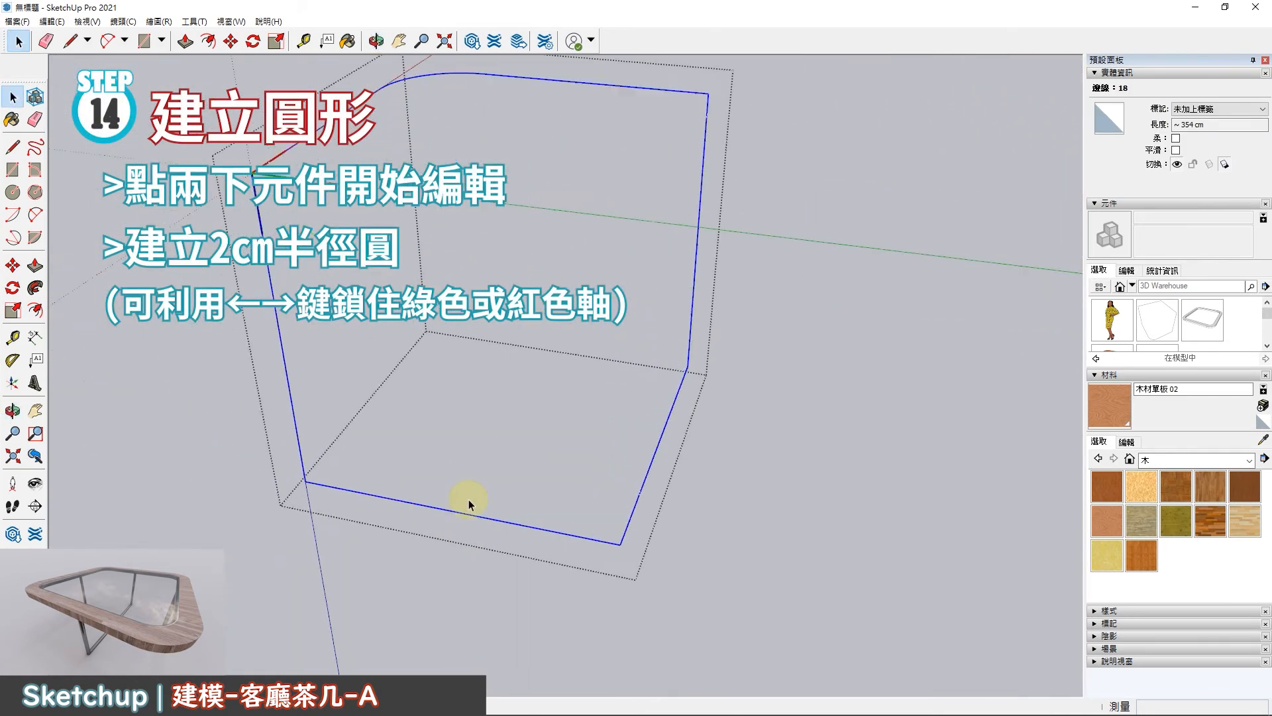
{"action": "left_click", "coordinate": [13, 192]}
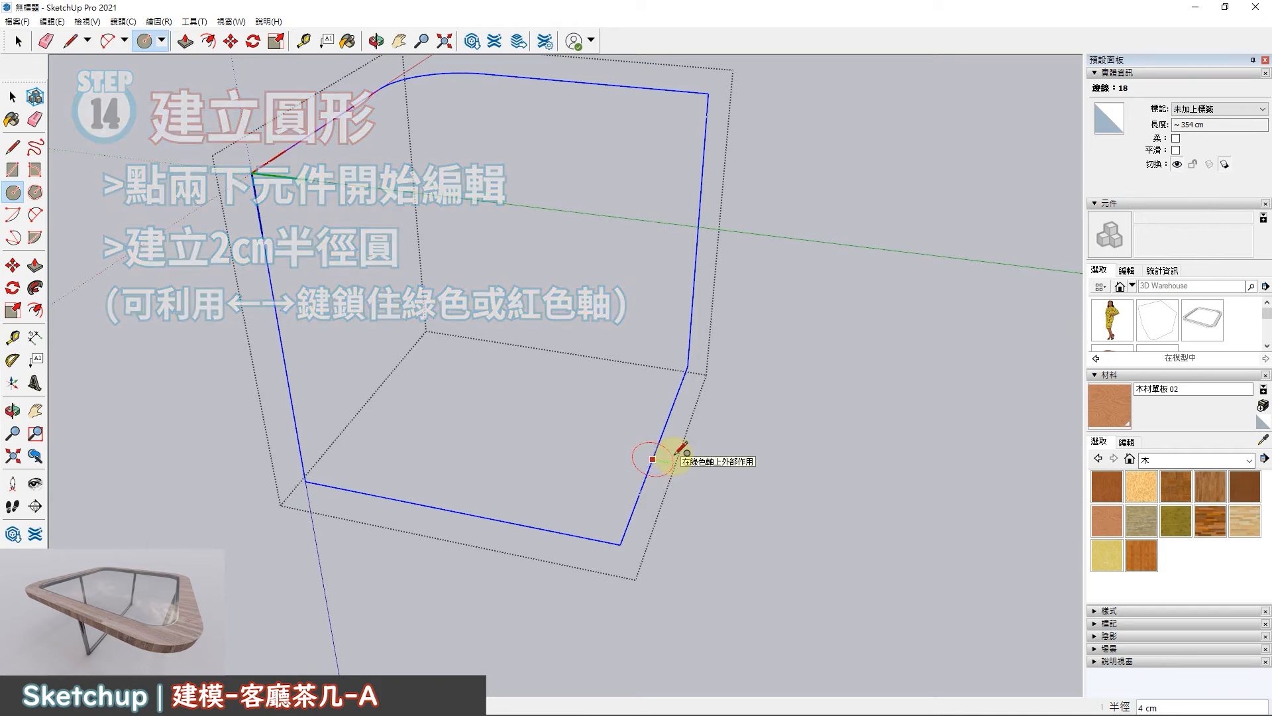
{"action": "type", "text": "2"}
{"action": "key", "text": "Return"}
Sweep the circle along the component's entire outline with Follow Me to form the frame tube.
{"action": "middle_click_drag", "start_coordinate": [769, 445], "coordinate": [608, 446]}
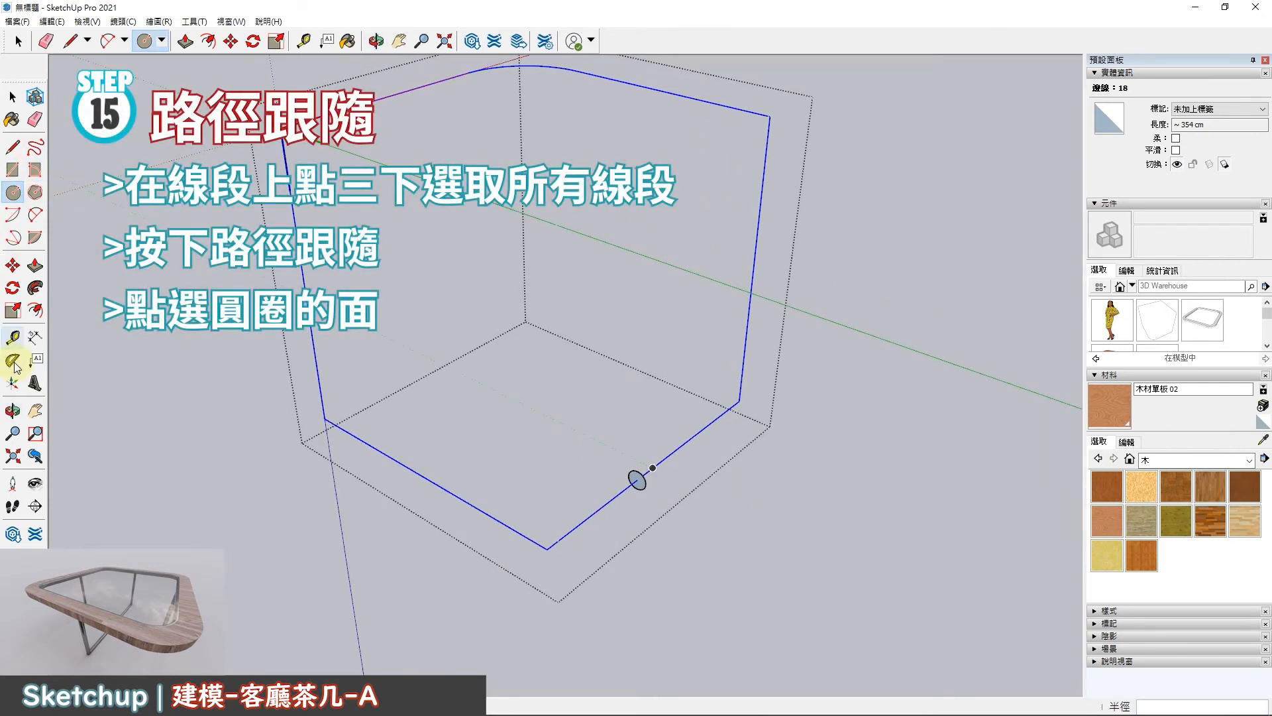
{"action": "left_click", "coordinate": [37, 287]}
{"action": "left_click", "coordinate": [640, 481]}
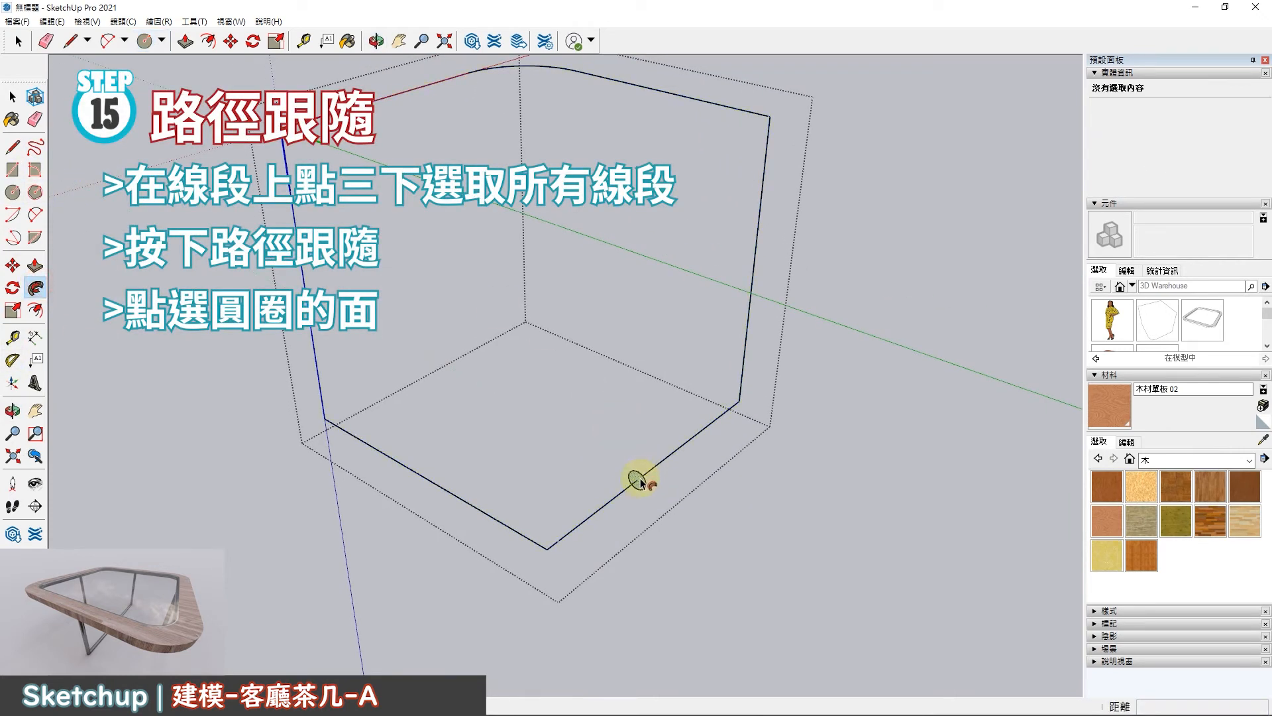
{"action": "key", "text": "space"}
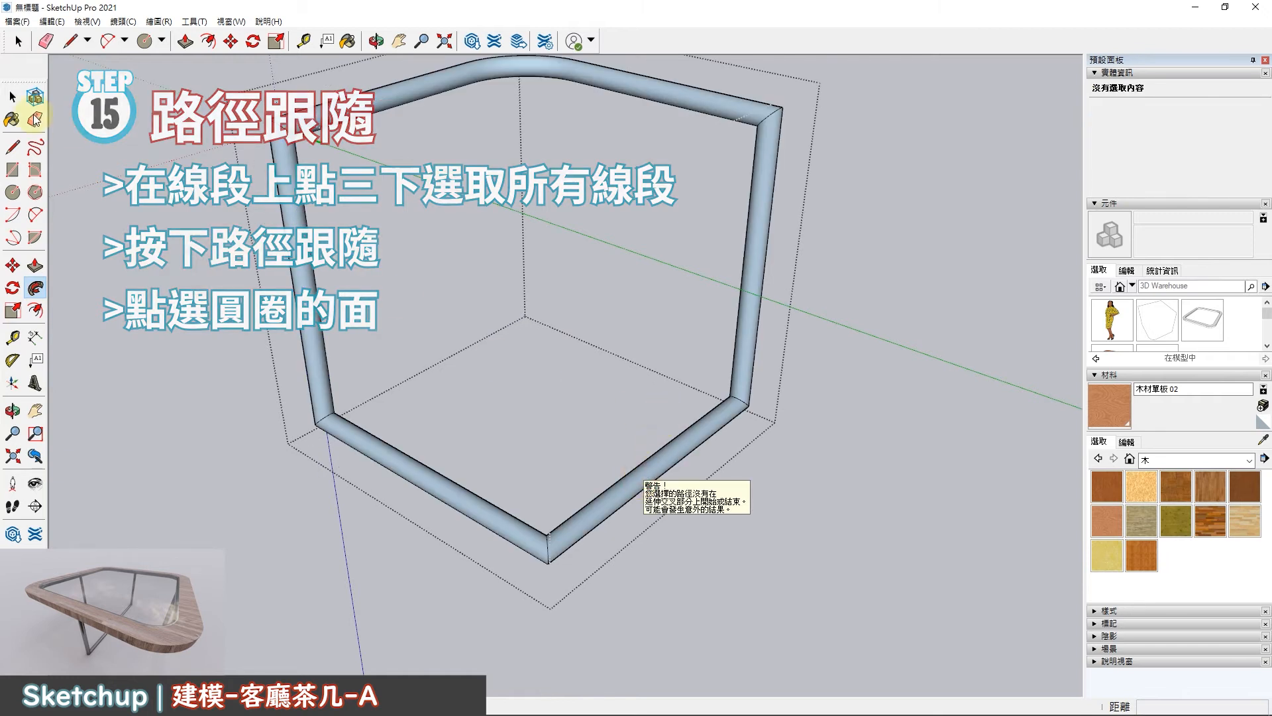
Reverse all faces of the frame tube so their front sides point outward, and leave the component.
{"action": "triple_click", "coordinate": [293, 184]}
{"action": "right_click", "coordinate": [292, 183]}
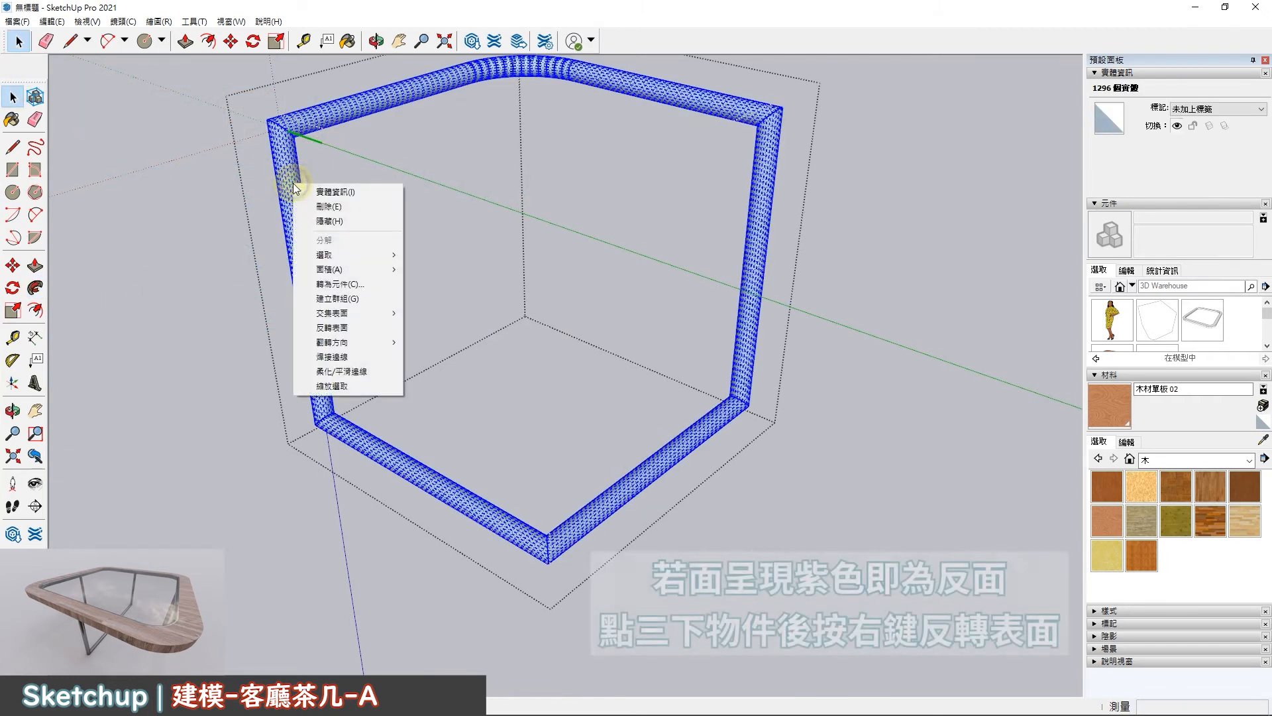
{"action": "left_click", "coordinate": [343, 328]}
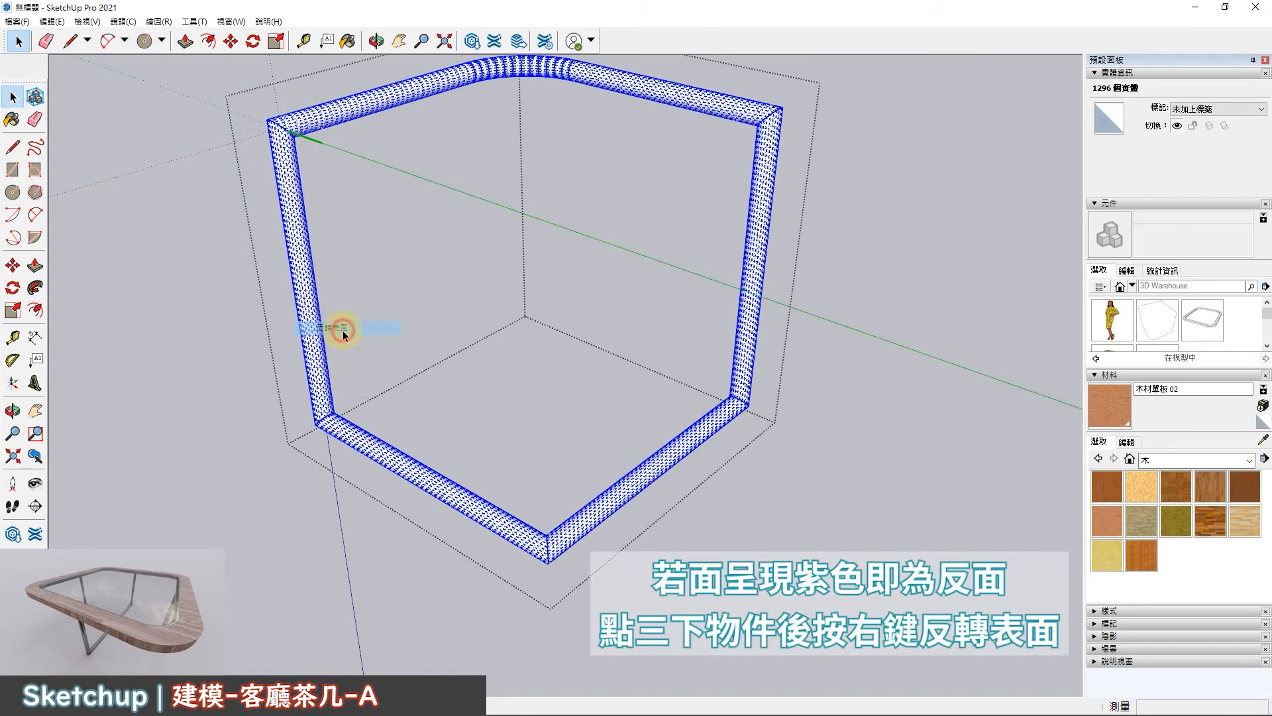
{"action": "left_click", "coordinate": [198, 221]}
Raise the tabletop component 2 cm vertically to seat it over the tubular base frame, and clear the selection.
{"action": "scroll", "coordinate": [327, 335], "scroll_direction": "down", "scroll_amount": 5}
{"action": "middle_click_drag", "start_coordinate": [328, 336], "coordinate": [971, 314]}
{"action": "middle_click_drag", "start_coordinate": [803, 326], "coordinate": [751, 329], "text": "shift"}
{"action": "scroll", "coordinate": [735, 330], "scroll_direction": "up", "scroll_amount": 2}
{"action": "left_click", "coordinate": [716, 334]}
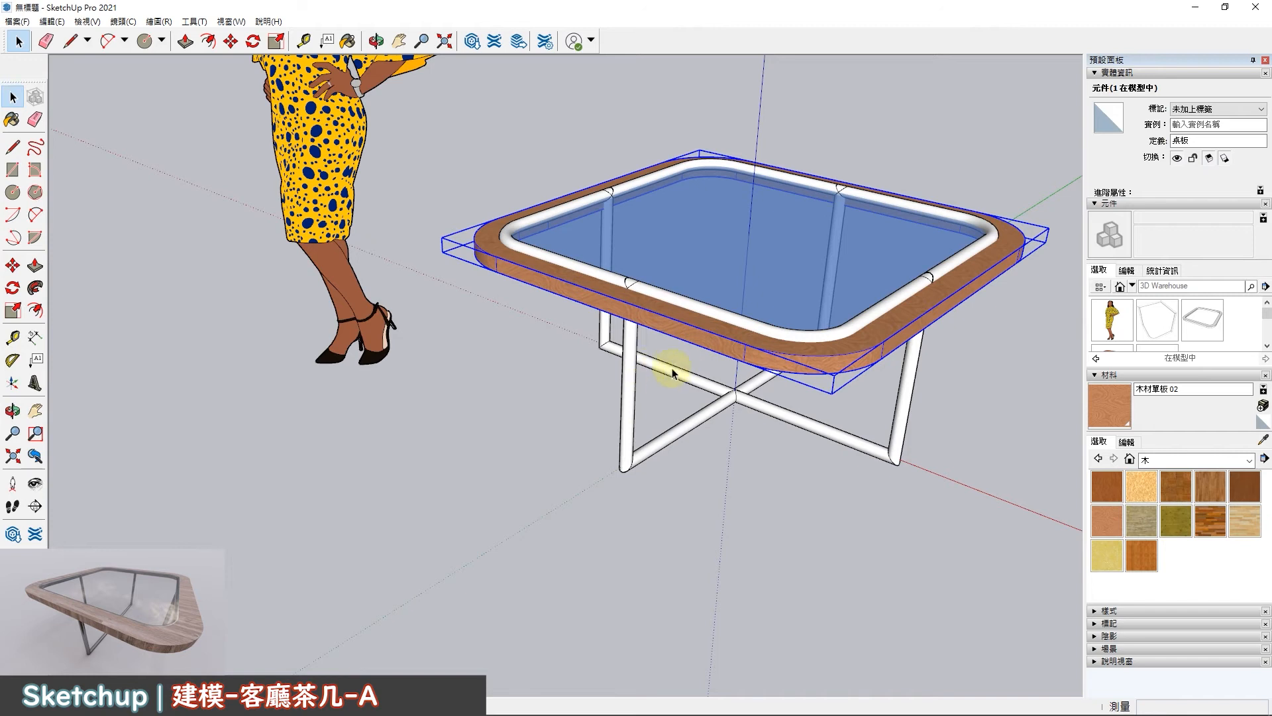
{"action": "key", "text": "m"}
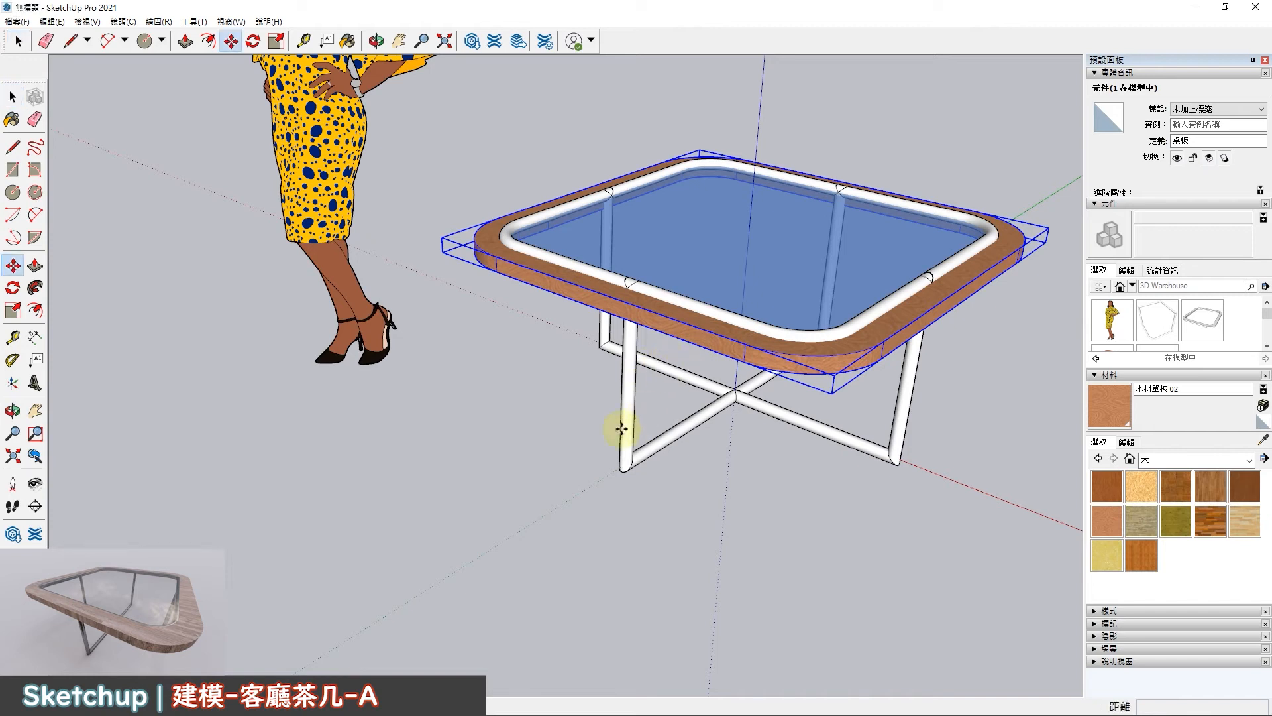
{"action": "left_click", "coordinate": [562, 471]}
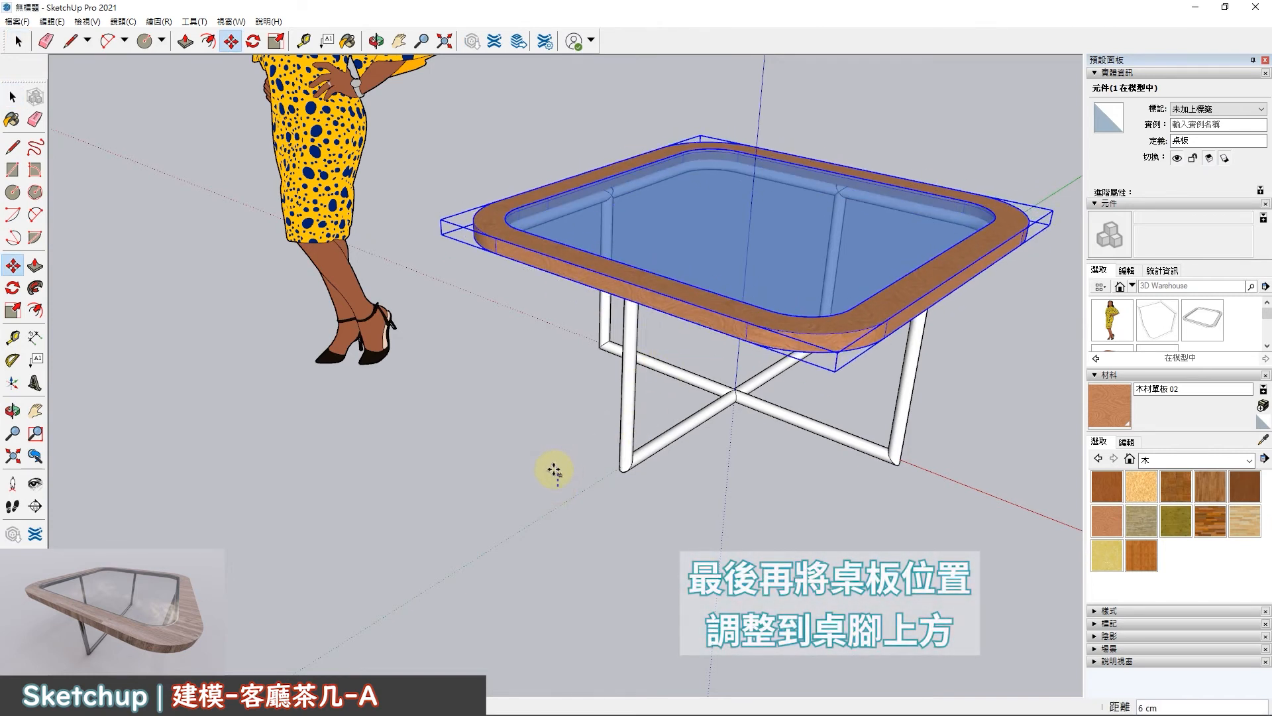
{"action": "type", "text": "2"}
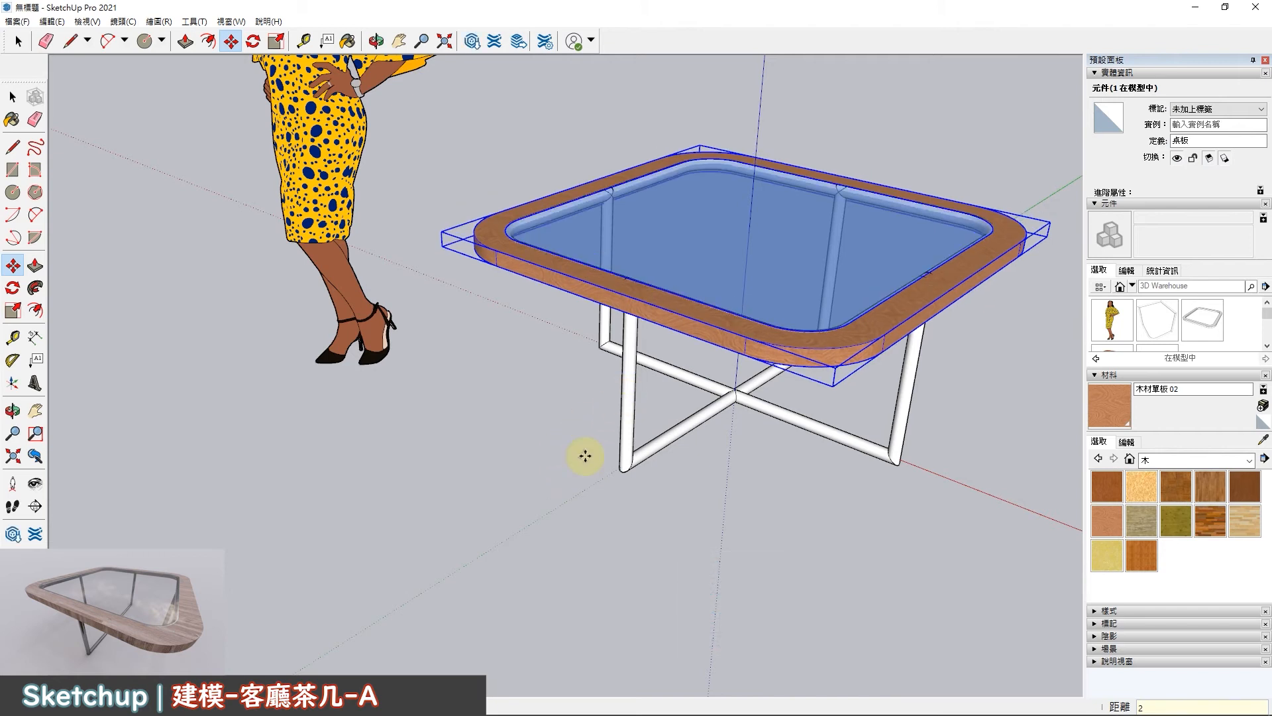
{"action": "key", "text": "space"}
{"action": "left_click", "coordinate": [539, 548]}
Delete the spare copy of the quarter-frame component standing clear of the table.
{"action": "middle_click_drag", "start_coordinate": [561, 420], "coordinate": [157, 432]}
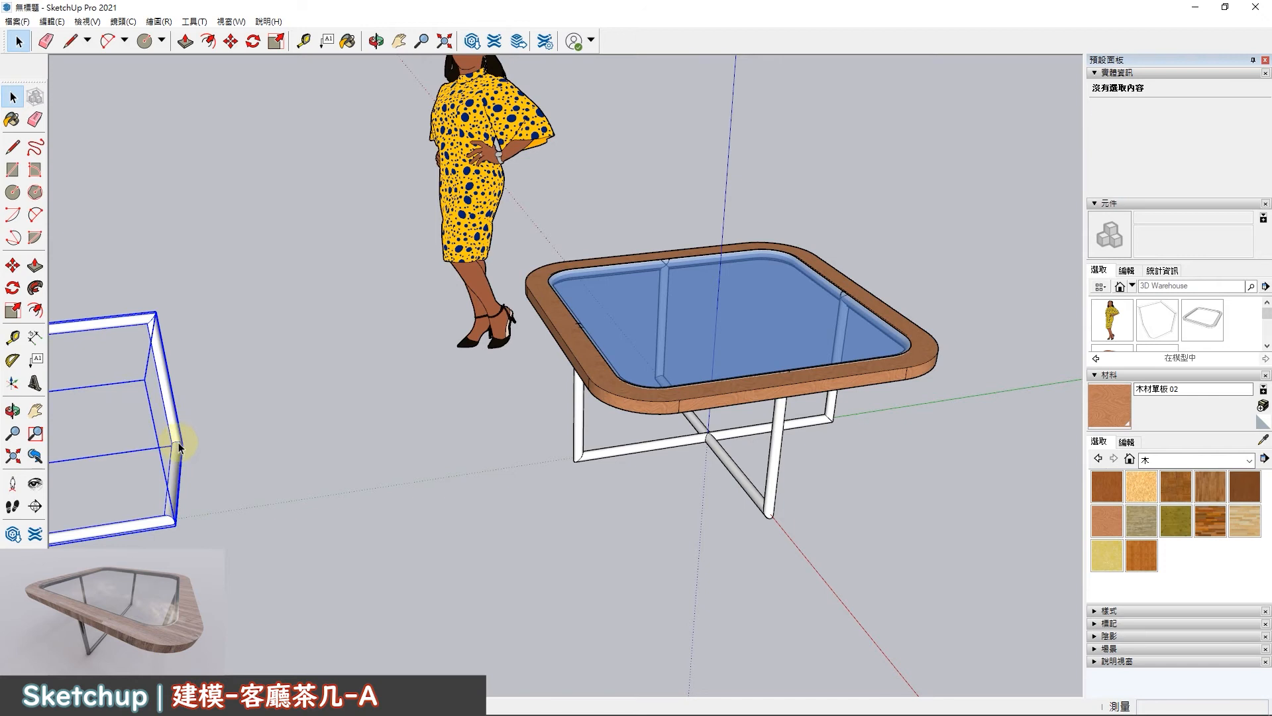
{"action": "key", "text": "Delete"}
{"action": "left_click", "coordinate": [562, 526]}
{"action": "middle_click_drag", "start_coordinate": [711, 275], "coordinate": [881, 305]}
{"action": "middle_click_drag", "start_coordinate": [836, 353], "coordinate": [762, 311]}
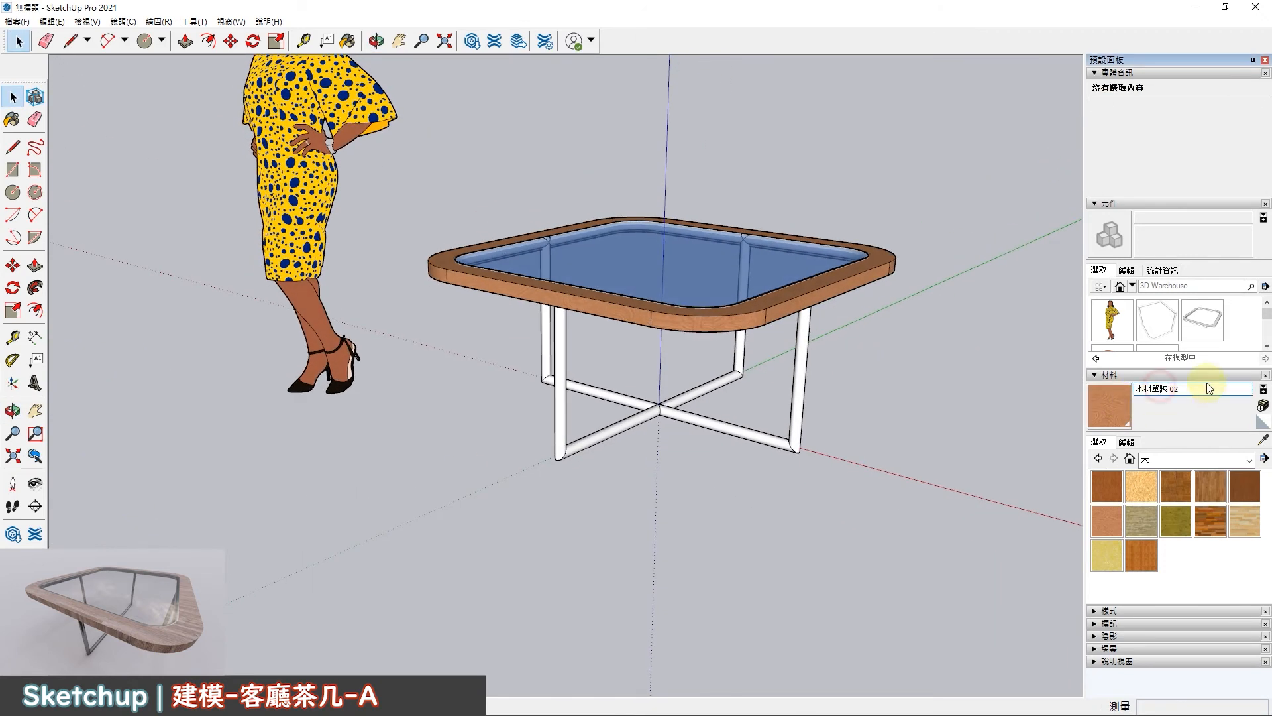
Switch the material collection to metal (金屬) and paint a base frame component with 有紋路的金屬鋼.
{"action": "left_click", "coordinate": [1140, 456]}
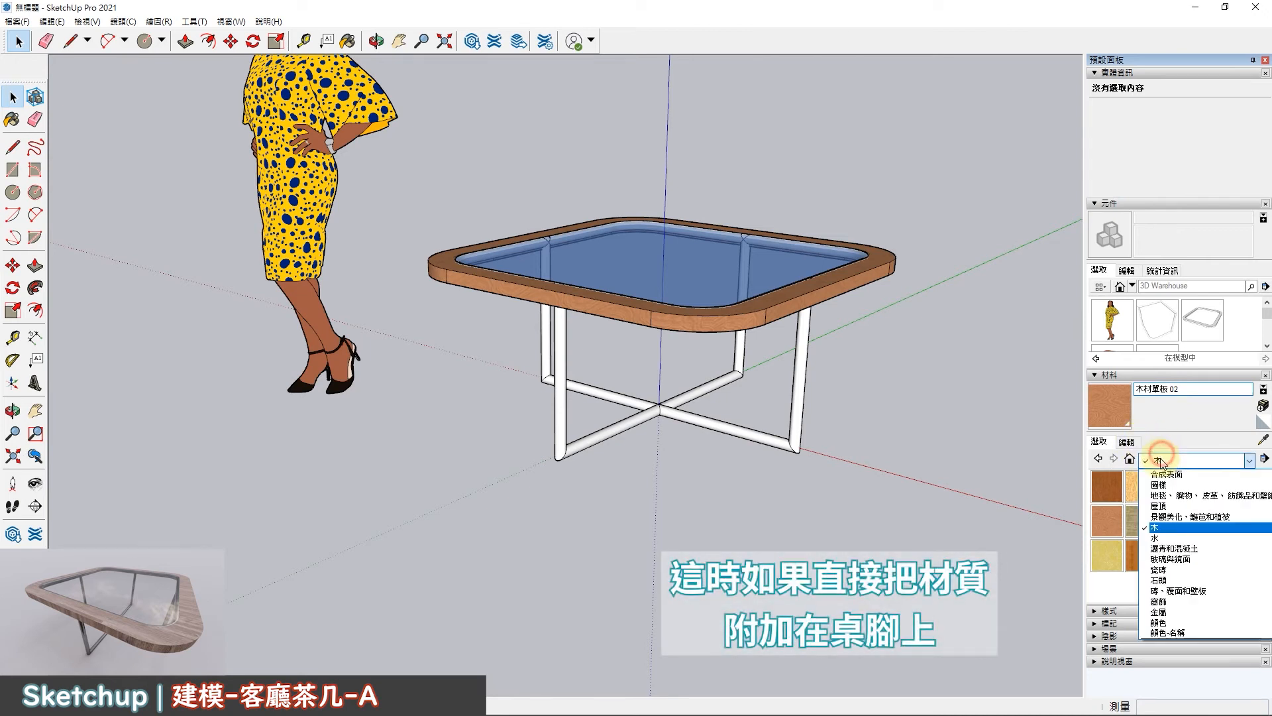
{"action": "left_click", "coordinate": [1170, 611]}
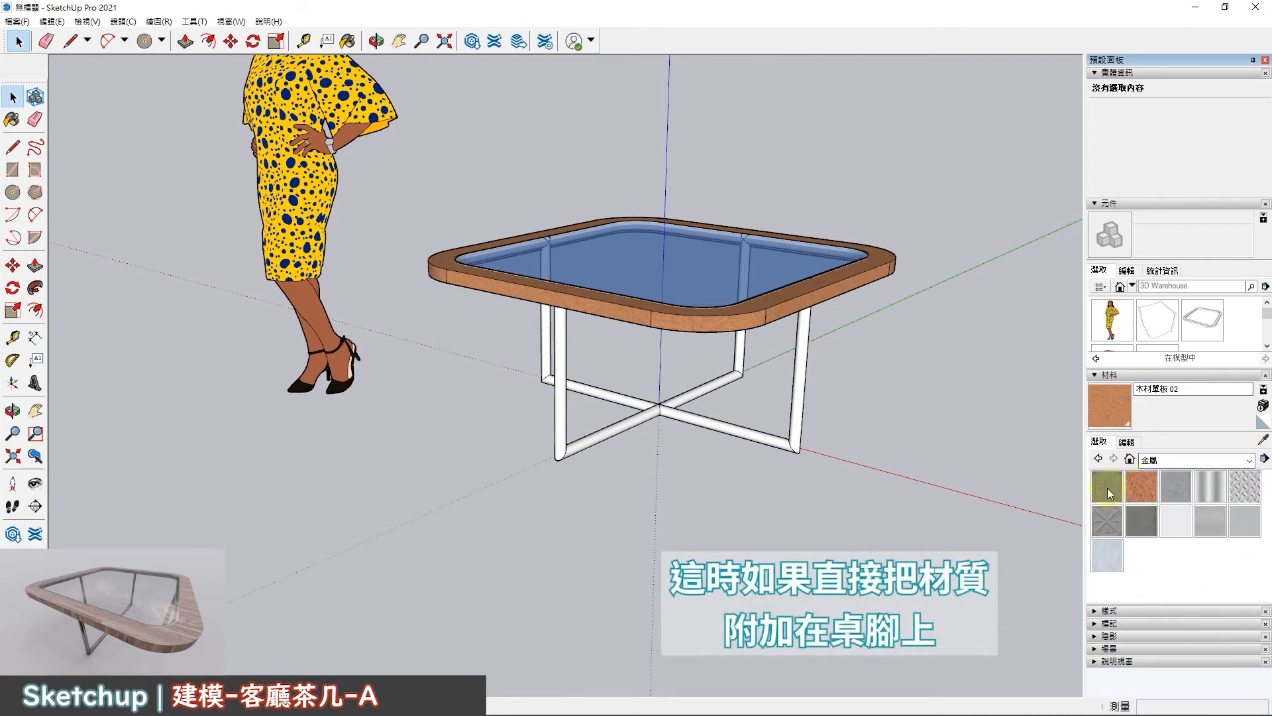
{"action": "left_click", "coordinate": [1108, 489]}
{"action": "left_click", "coordinate": [799, 385]}
{"action": "mouse_move", "coordinate": [824, 397]}
{"action": "middle_mouse_down"}
{"action": "mouse_move", "coordinate": [840, 483]}
{"action": "mouse_move", "coordinate": [824, 454]}
{"action": "mouse_move", "coordinate": [980, 420]}
{"action": "mouse_move", "coordinate": [910, 435]}
{"action": "middle_mouse_up"}
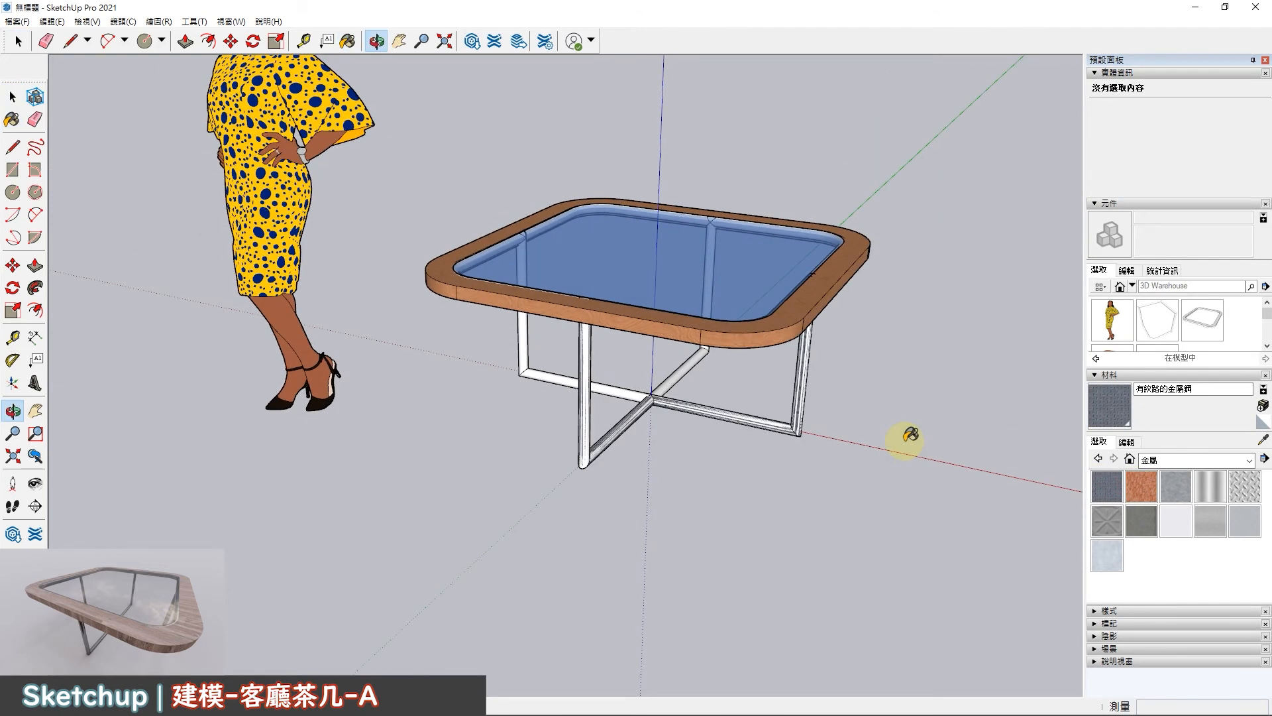
Select all four overlapping quarter-frame components of the base and explode them into loose geometry.
{"action": "key", "text": "space"}
{"action": "left_click_drag", "start_coordinate": [520, 498], "coordinate": [518, 499]}
{"action": "scroll", "coordinate": [610, 452], "scroll_direction": "up", "scroll_amount": 3}
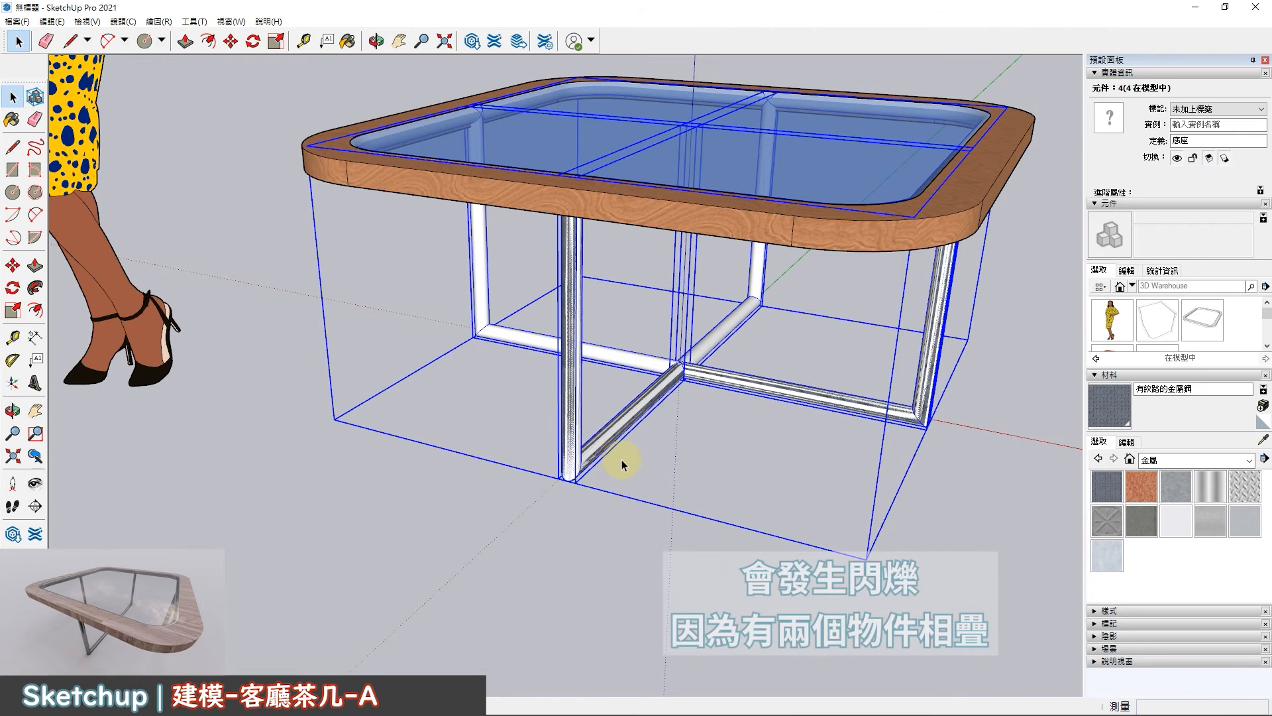
{"action": "scroll", "coordinate": [665, 434], "scroll_direction": "down", "scroll_amount": 3}
{"action": "scroll", "coordinate": [678, 404], "scroll_direction": "up", "scroll_amount": 3}
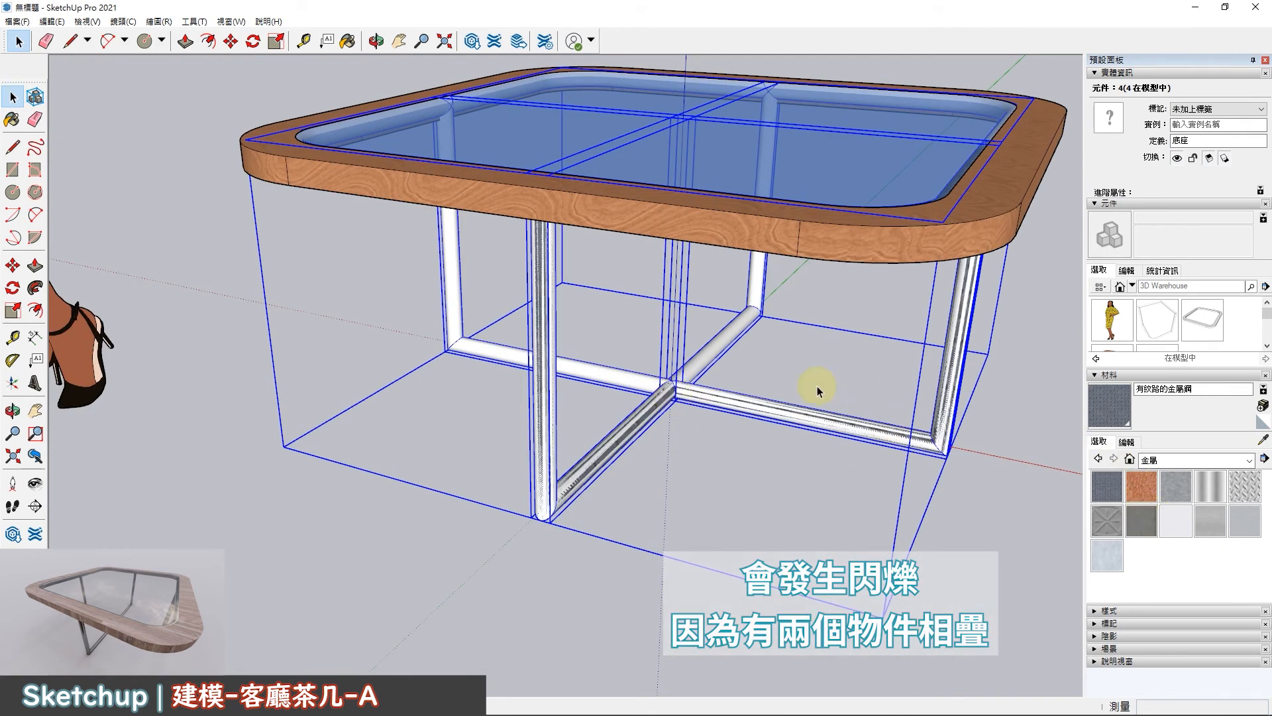
{"action": "middle_click_drag", "start_coordinate": [681, 397], "coordinate": [658, 408]}
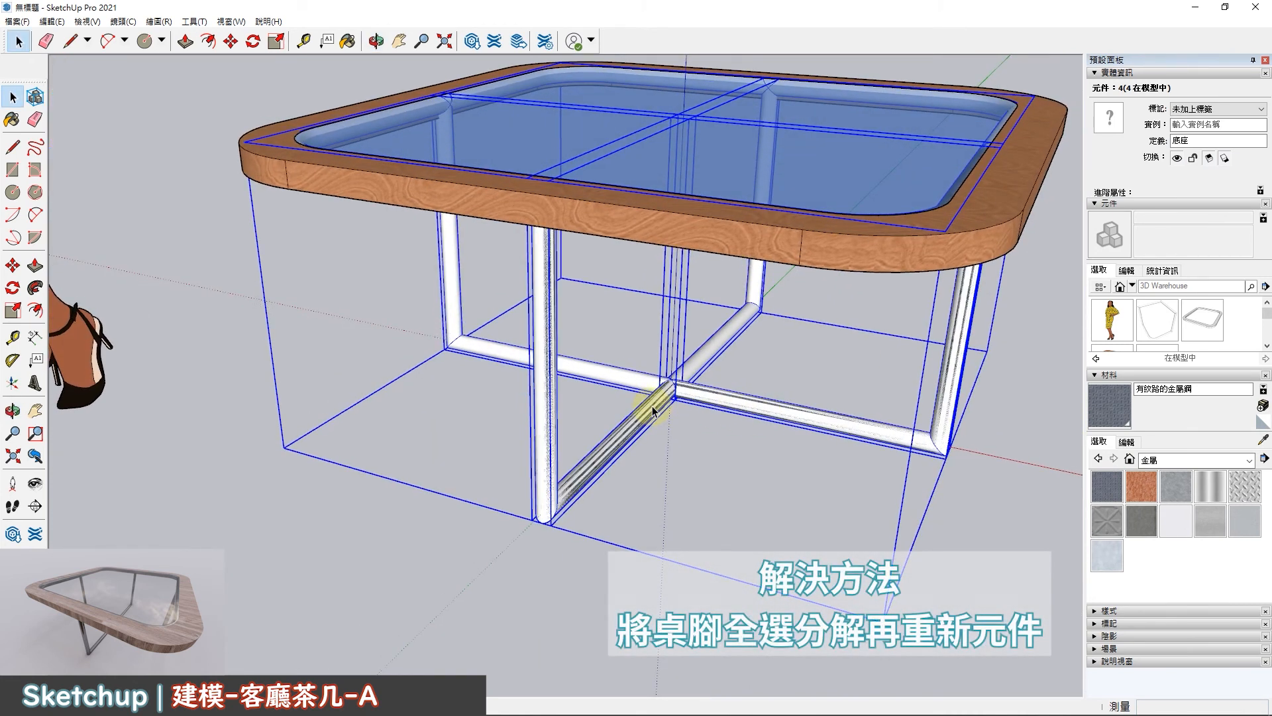
{"action": "right_click", "coordinate": [665, 386]}
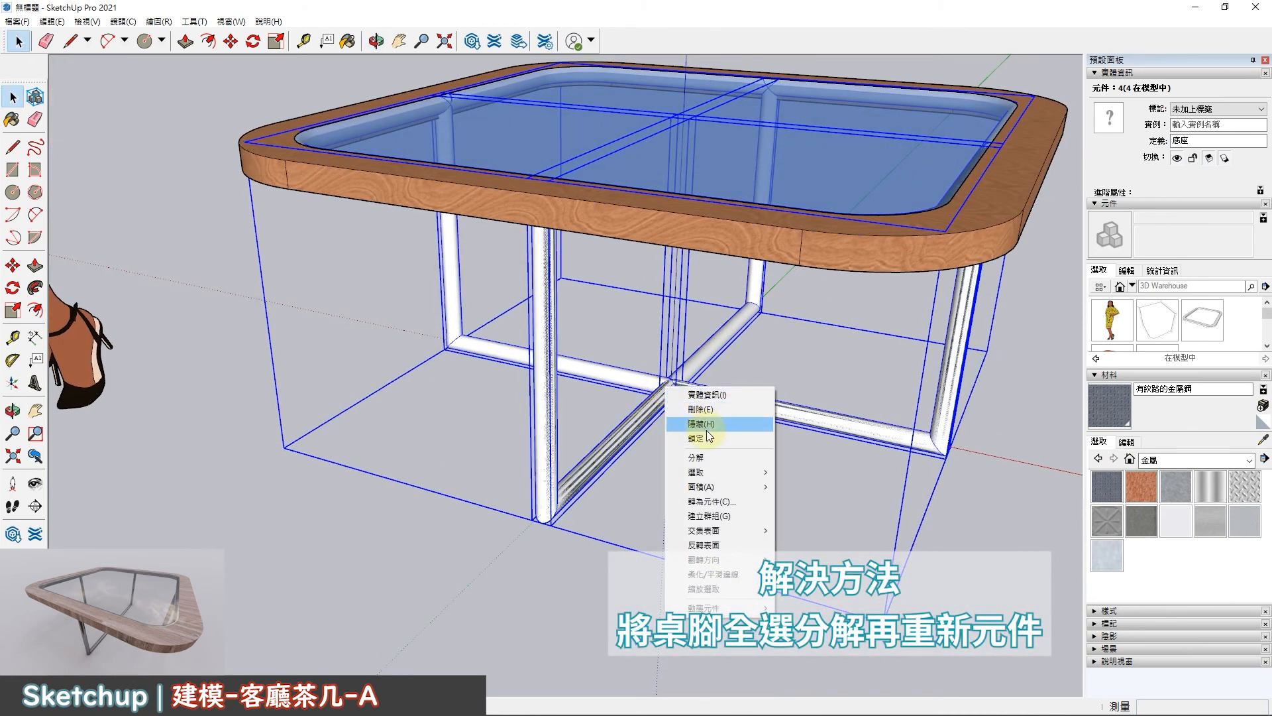
{"action": "left_click", "coordinate": [706, 456]}
{"action": "middle_click_drag", "start_coordinate": [717, 435], "coordinate": [636, 411]}
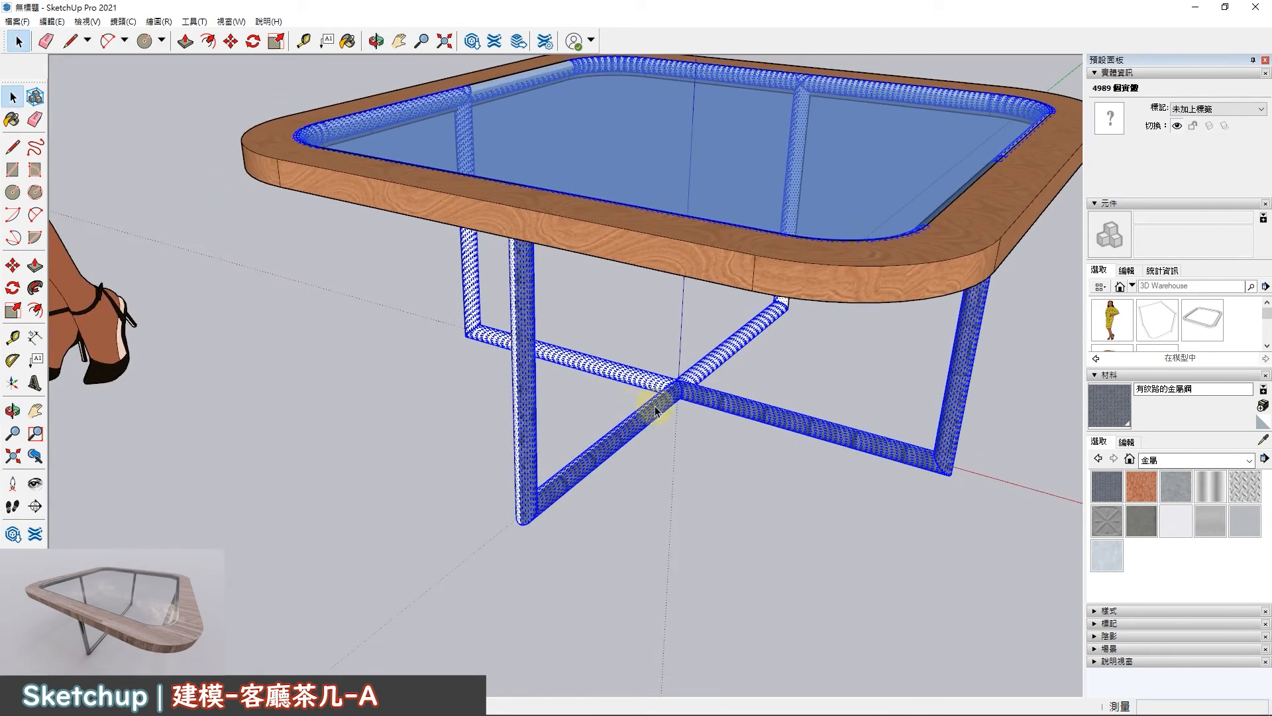
Select the entire exploded base geometry and make it one component named 桌腳.
{"action": "right_click", "coordinate": [687, 391]}
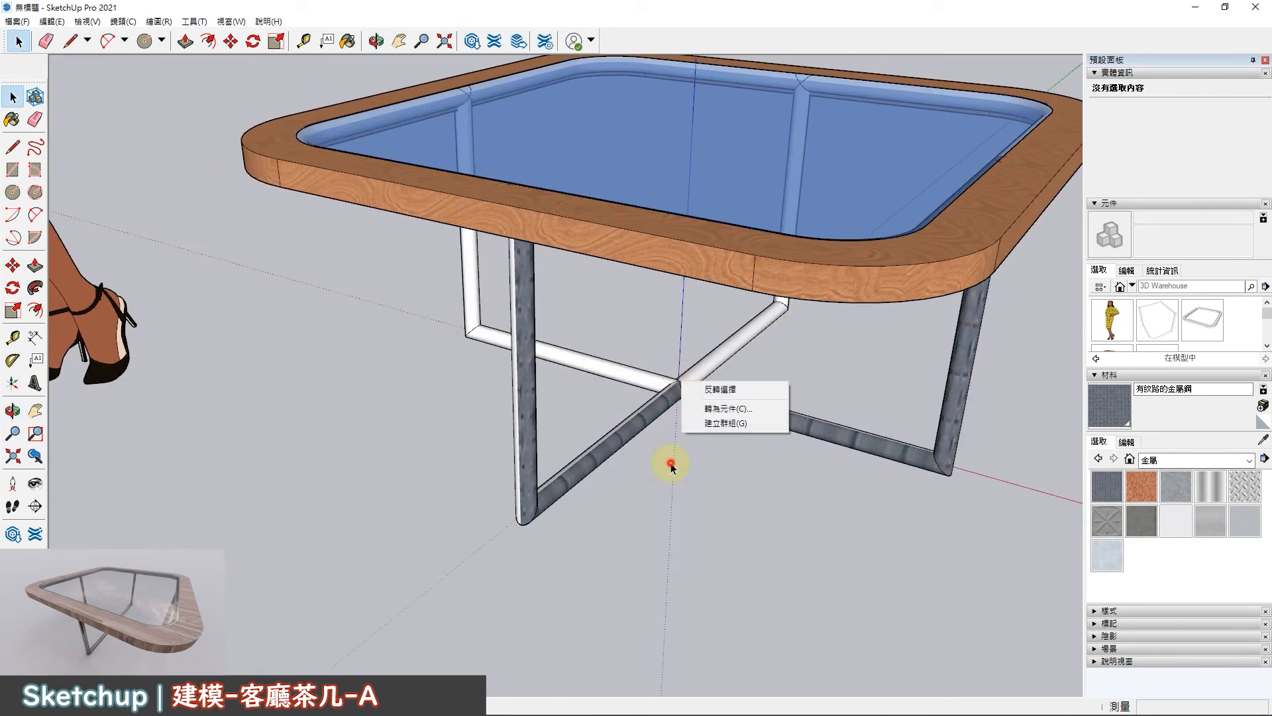
{"action": "left_click", "coordinate": [729, 398]}
{"action": "triple_click", "coordinate": [717, 398]}
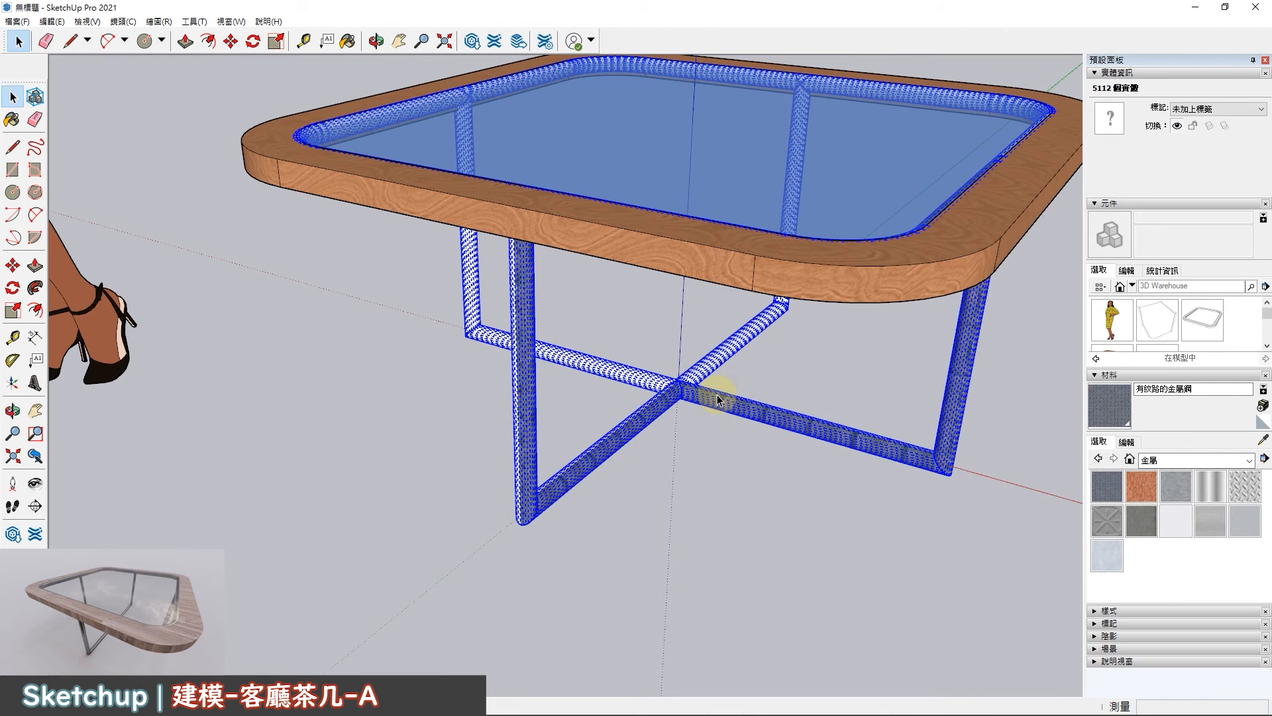
{"action": "key", "text": "g"}
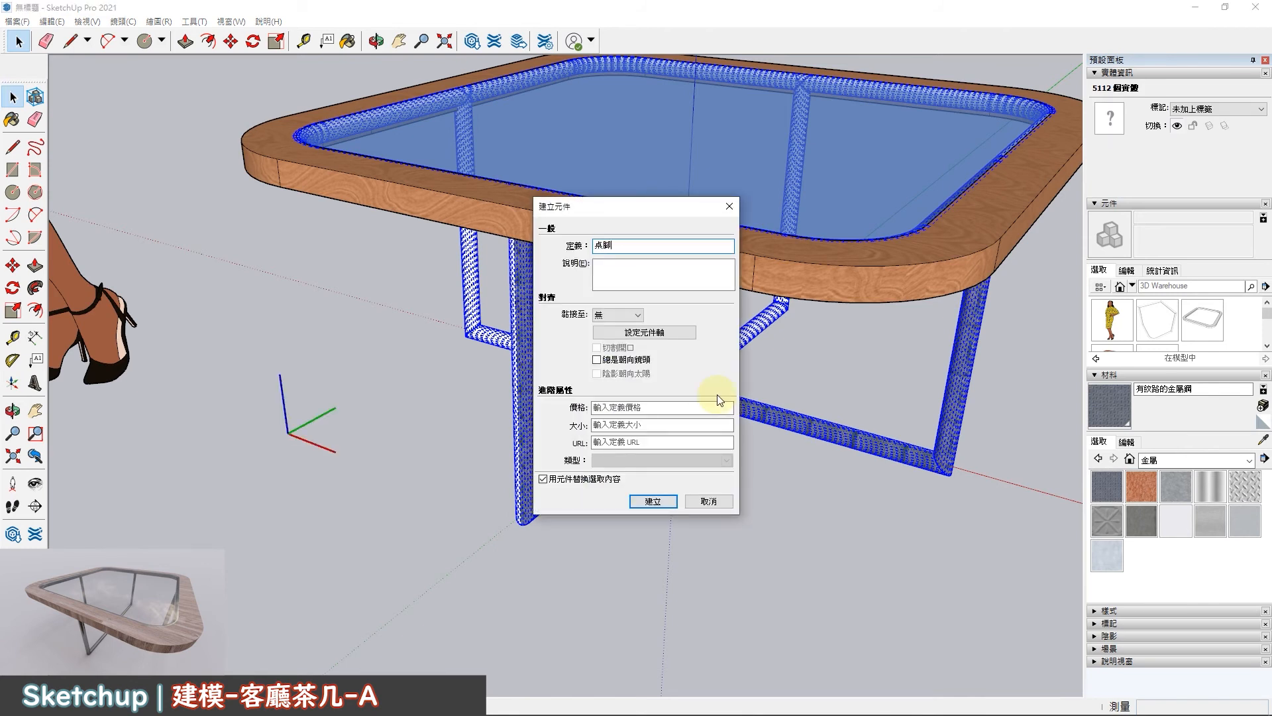
{"action": "key", "text": "Return"}
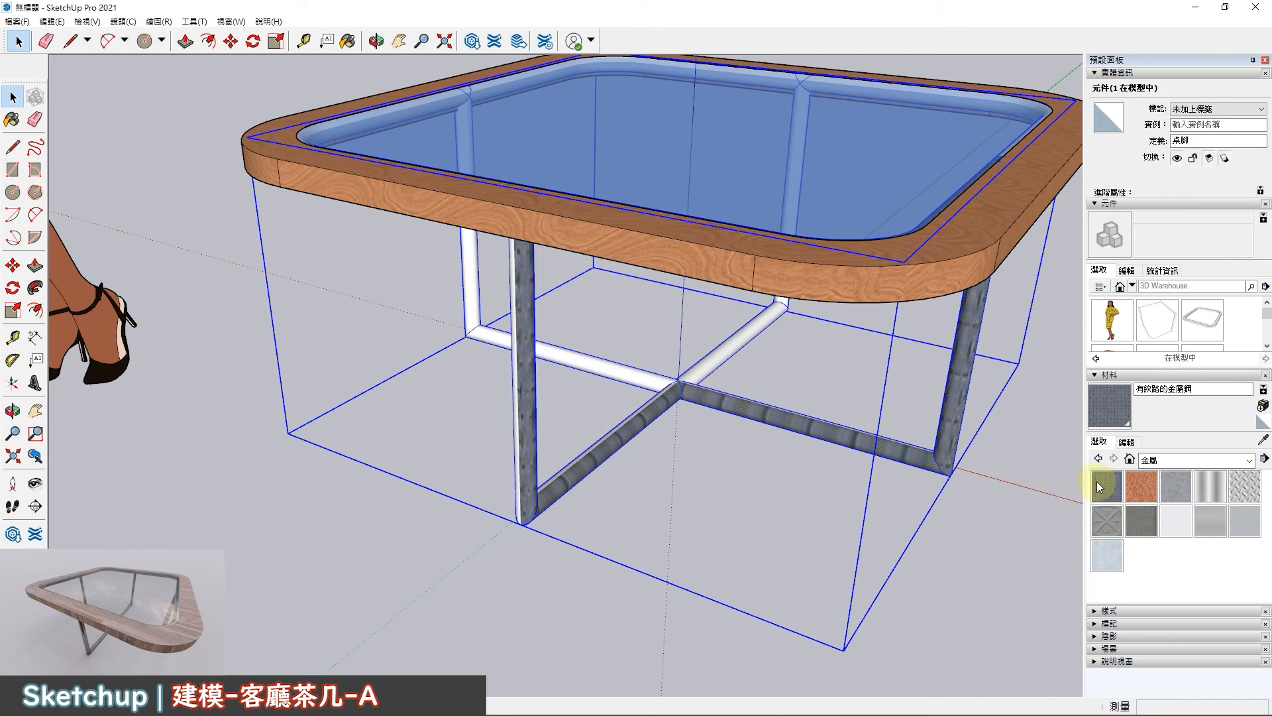
Paint the 桌腳 component and all of its inner faces with the shiny corrugated metal 縐折的閃亮金屬, and leave the component.
{"action": "left_click", "coordinate": [1203, 488]}
{"action": "left_click", "coordinate": [704, 389]}
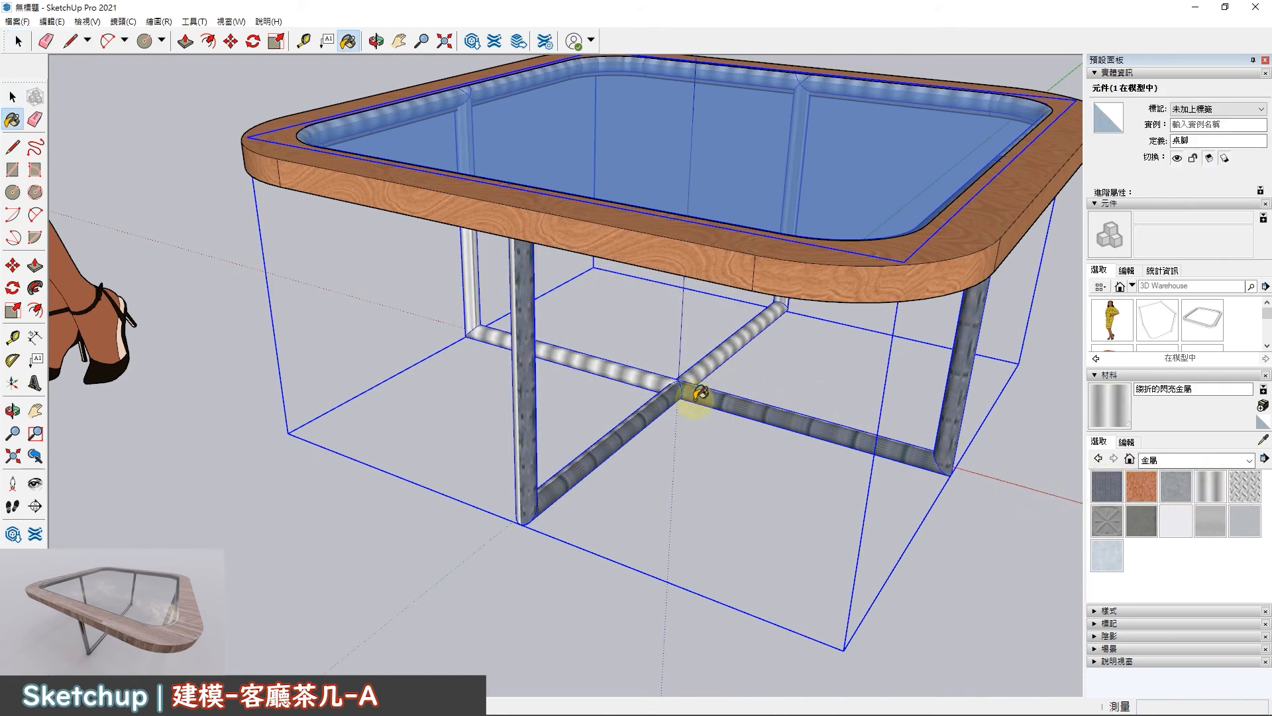
{"action": "triple_click", "coordinate": [578, 464]}
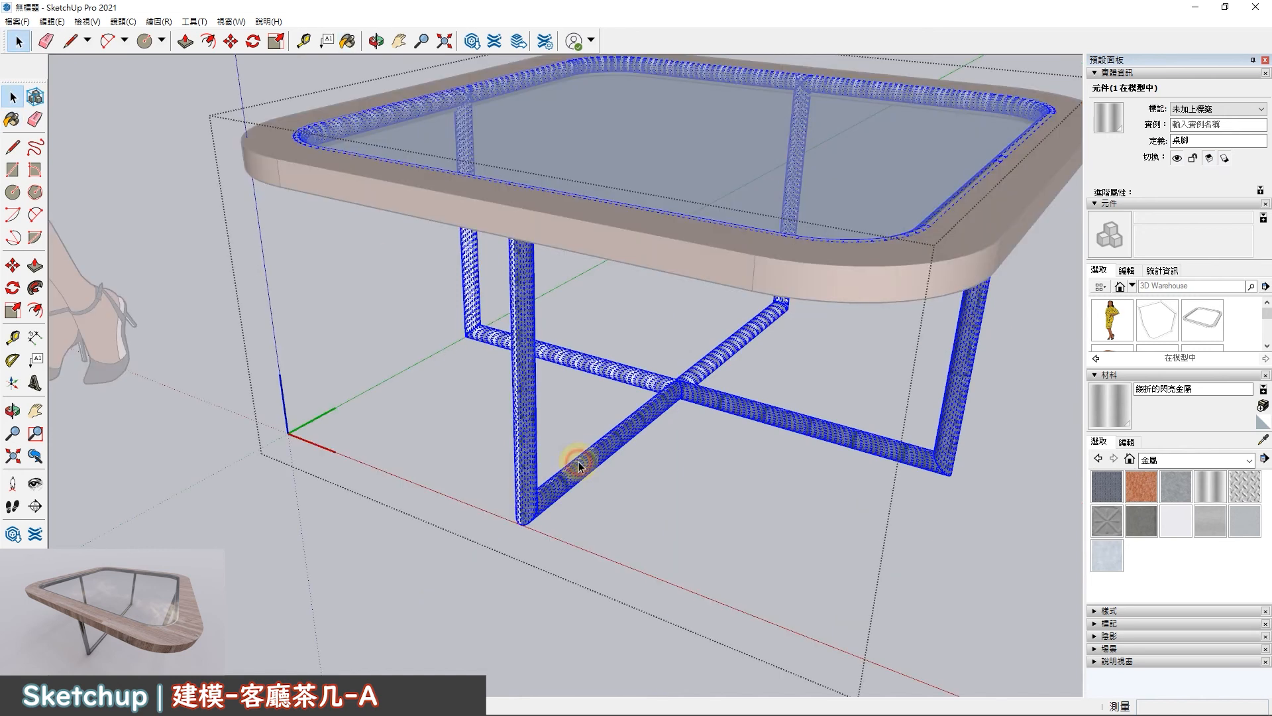
{"action": "left_click", "coordinate": [701, 393]}
{"action": "left_click", "coordinate": [297, 258]}
{"action": "scroll", "coordinate": [668, 399], "scroll_direction": "down", "scroll_amount": 3}
{"action": "middle_click_drag", "start_coordinate": [671, 400], "coordinate": [673, 292]}
{"action": "key", "text": "space"}
{"action": "left_click", "coordinate": [677, 420]}
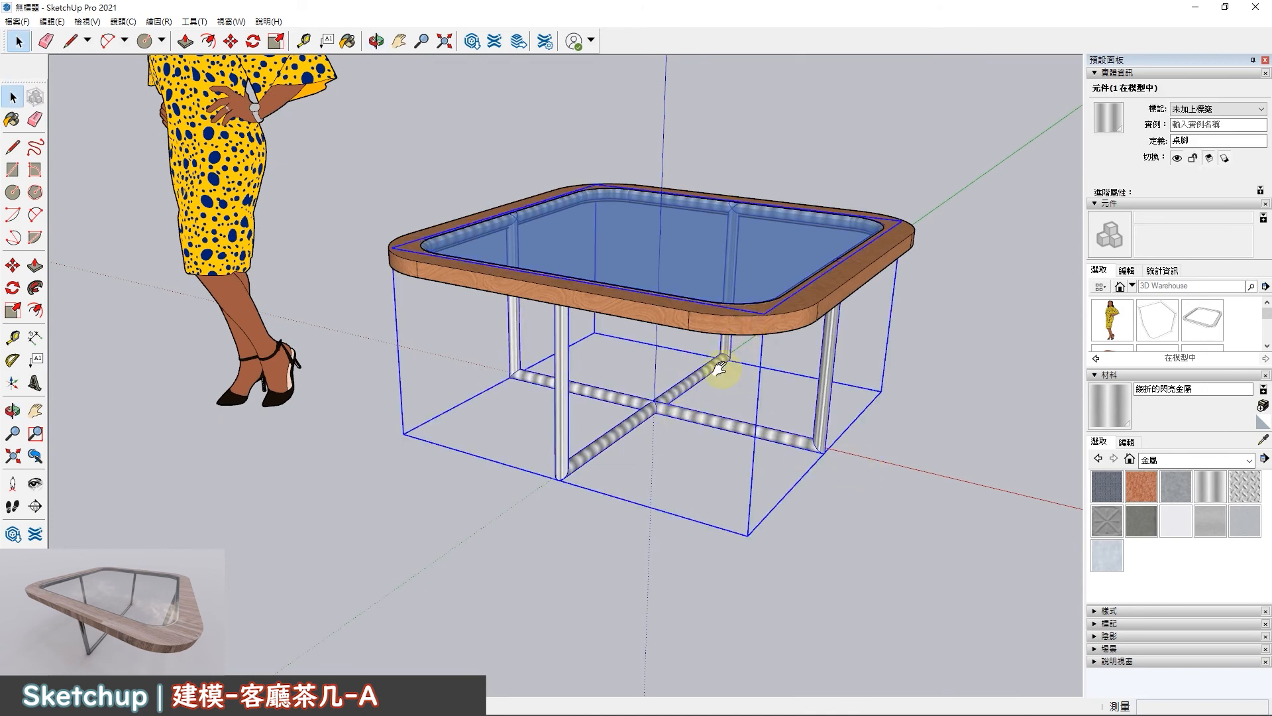
{"action": "middle_click_drag", "start_coordinate": [667, 488], "coordinate": [671, 442]}
{"action": "left_click", "coordinate": [826, 575]}
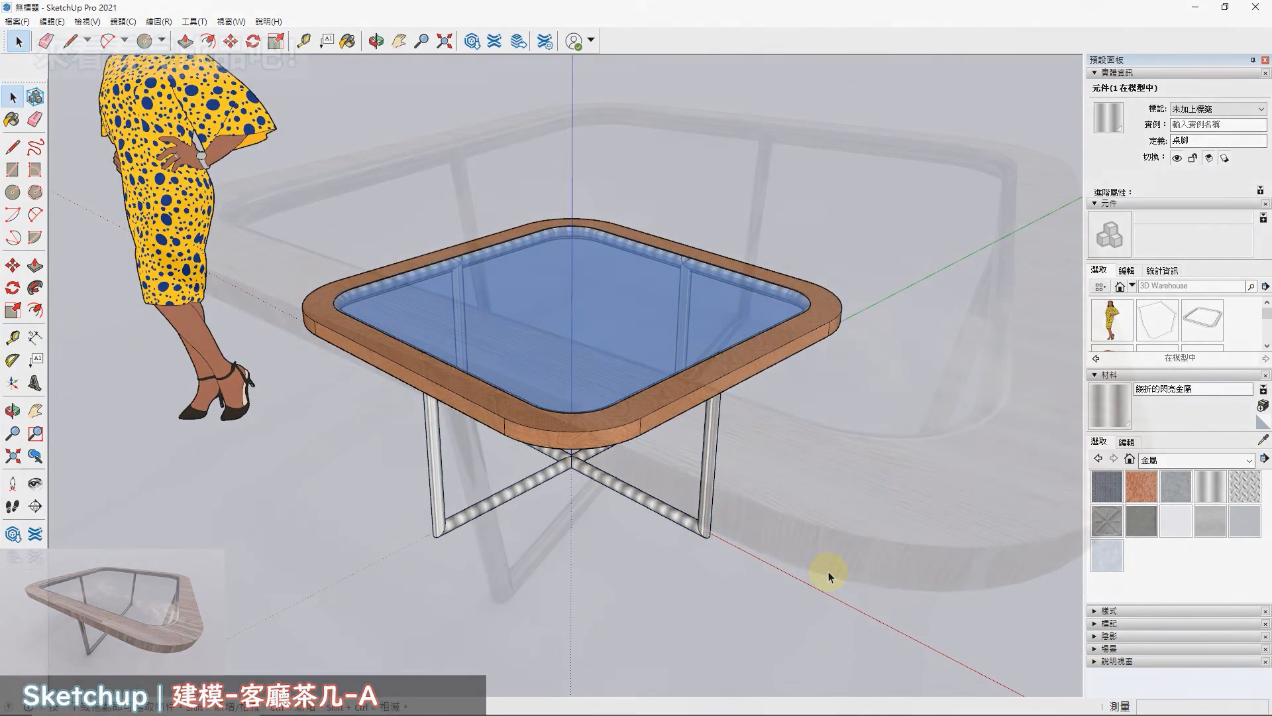